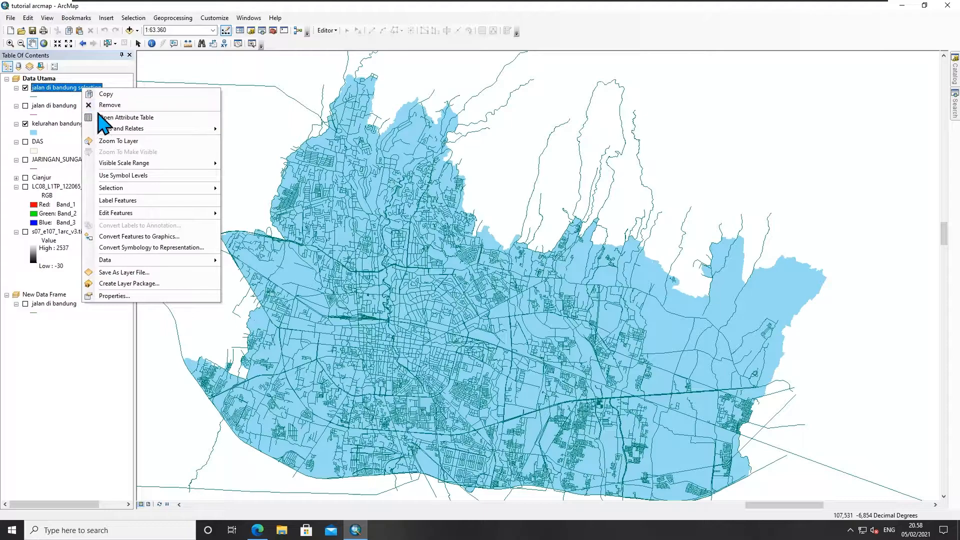
- Open the attribute table of the jalan di bandung selection layer and check its source shapefile path in the layer properties
click(175, 118)
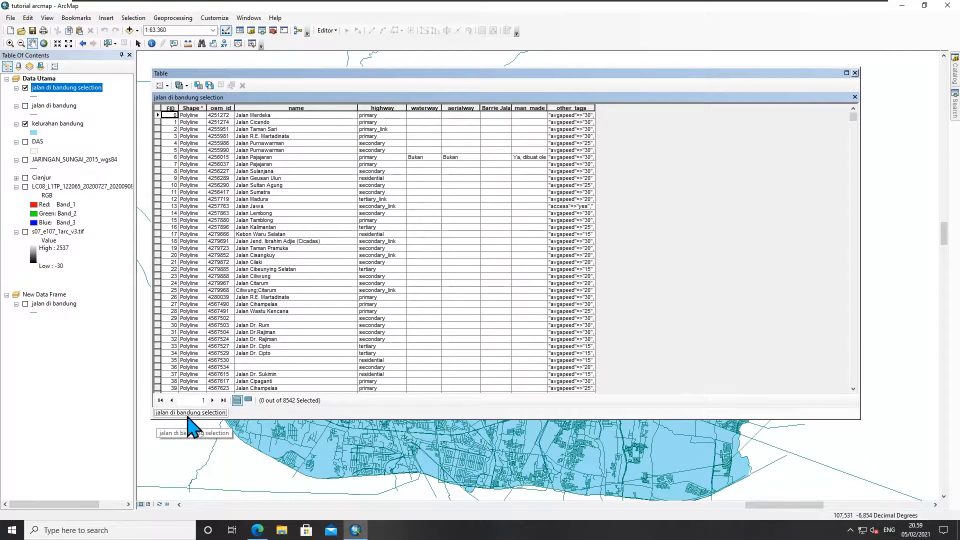
right_click(80, 98)
click(132, 313)
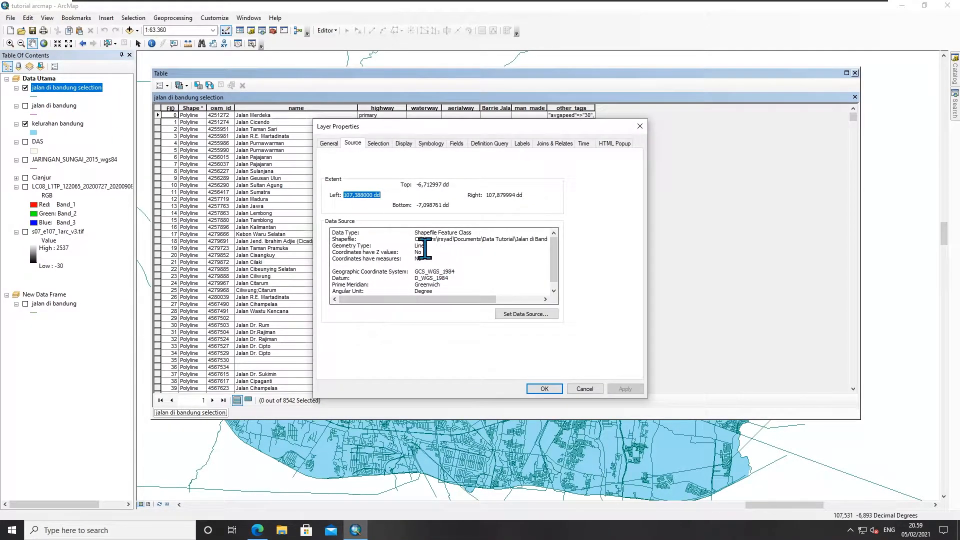
drag(415, 242, 573, 241)
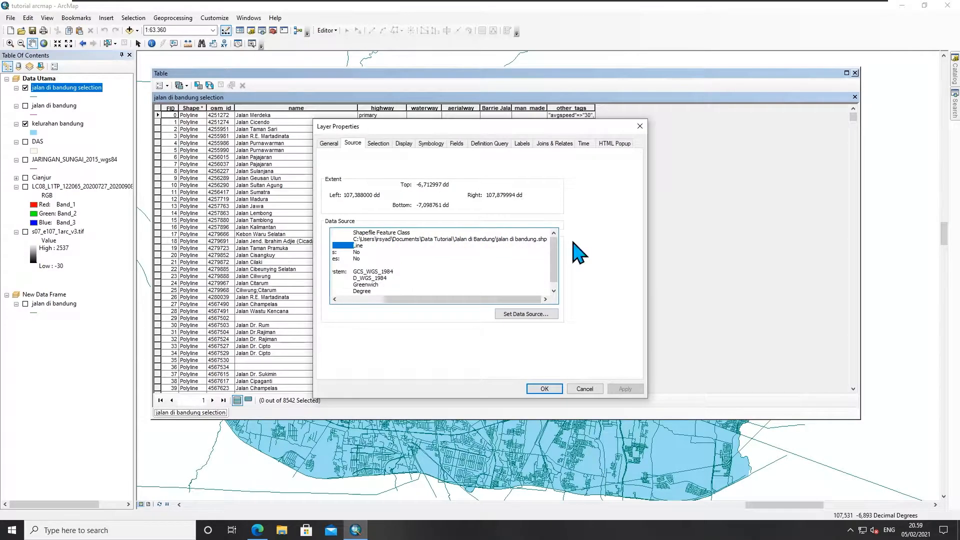
click(580, 390)
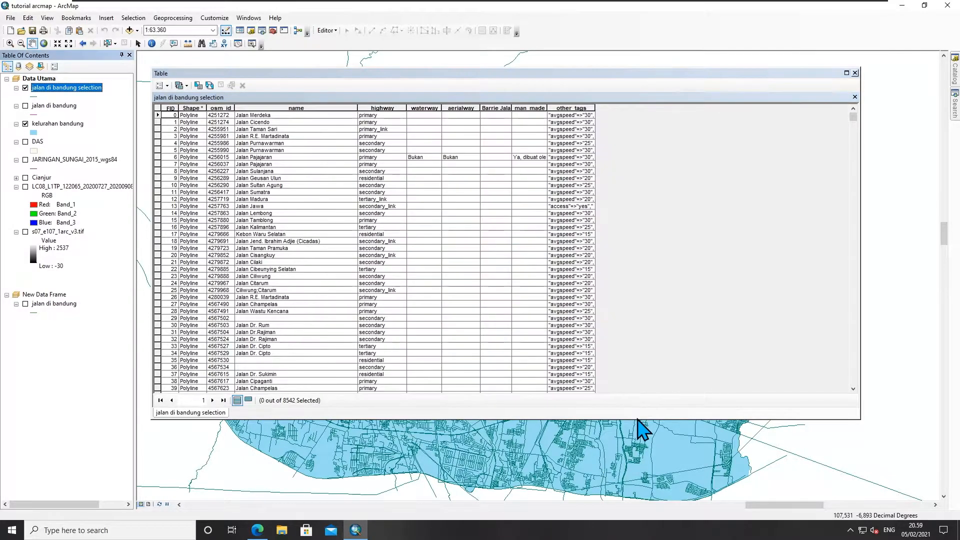
- Open the attribute tables of DAS and JARINGAN_SUNGAI_2015_wgs84, and return to the jalan di bandung selection table
drag(636, 419, 614, 145)
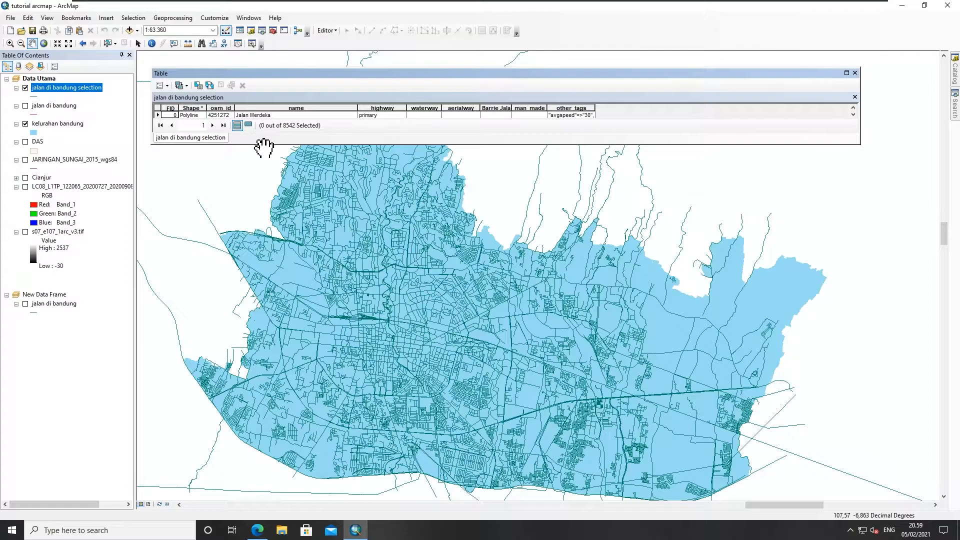
drag(273, 145, 272, 240)
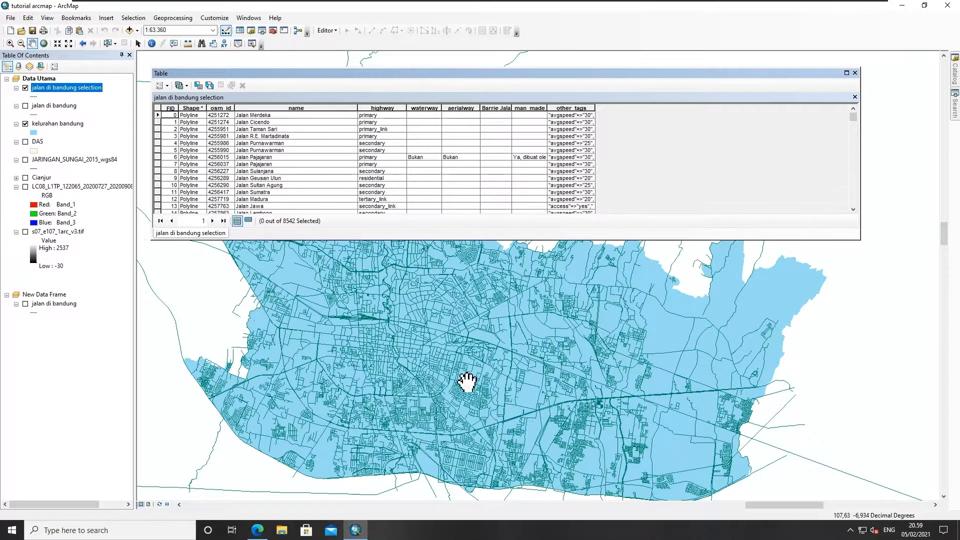
right_click(35, 144)
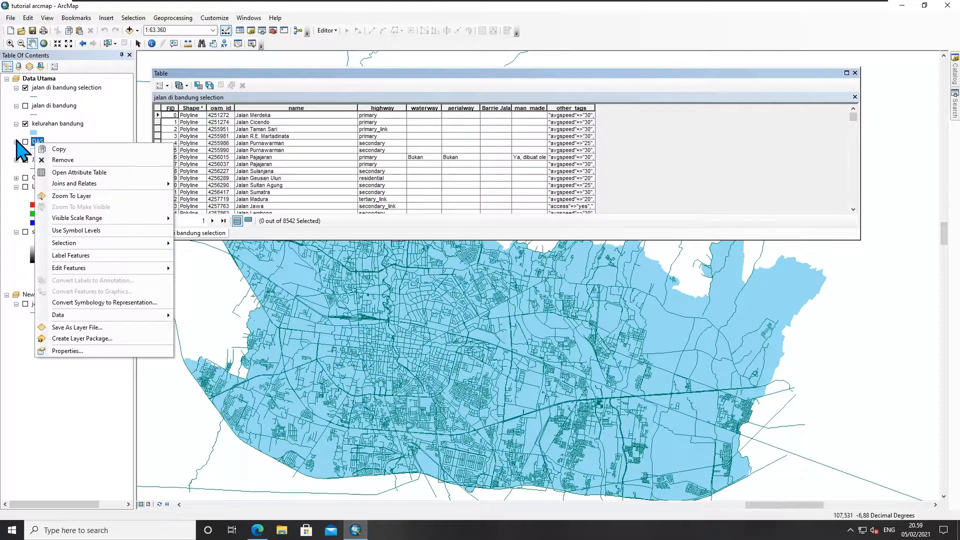
click(69, 173)
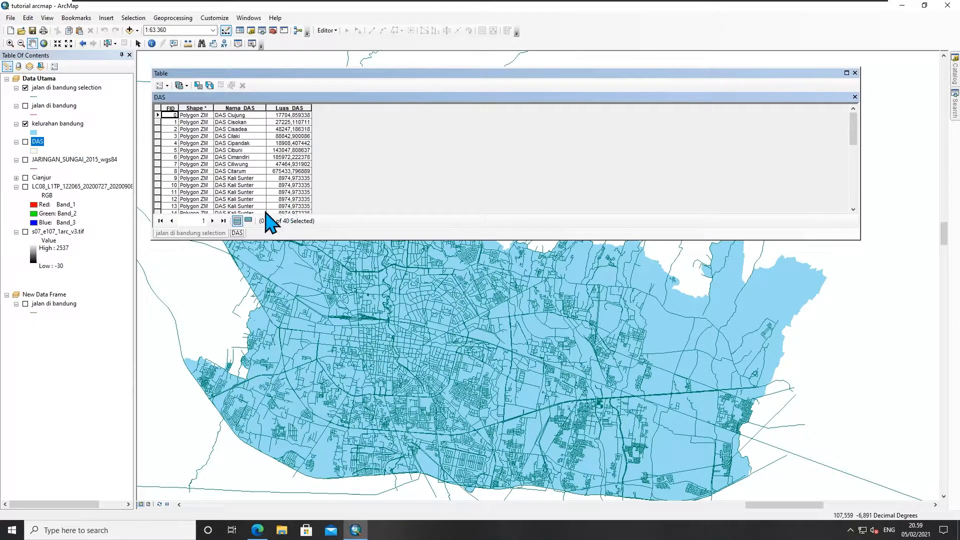
right_click(80, 160)
click(97, 190)
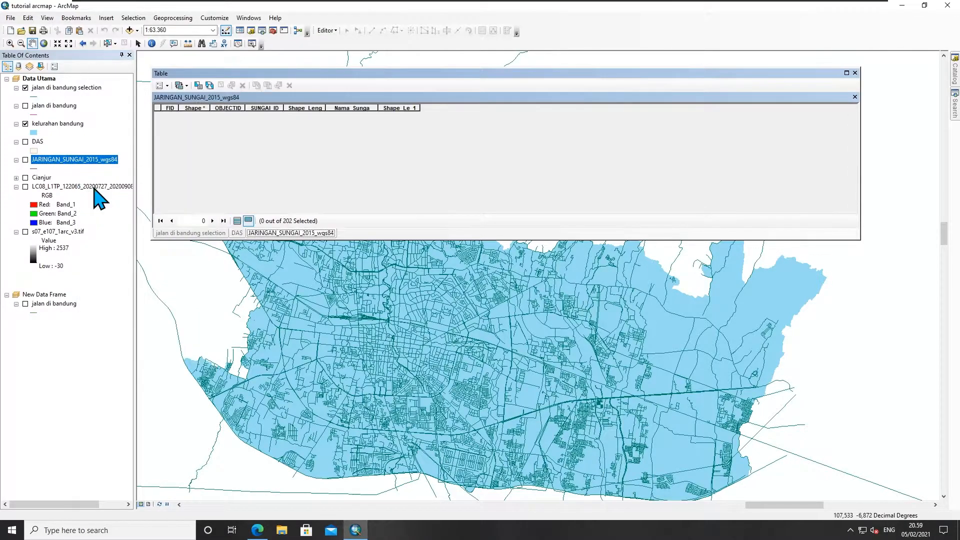
drag(369, 240, 370, 390)
click(190, 383)
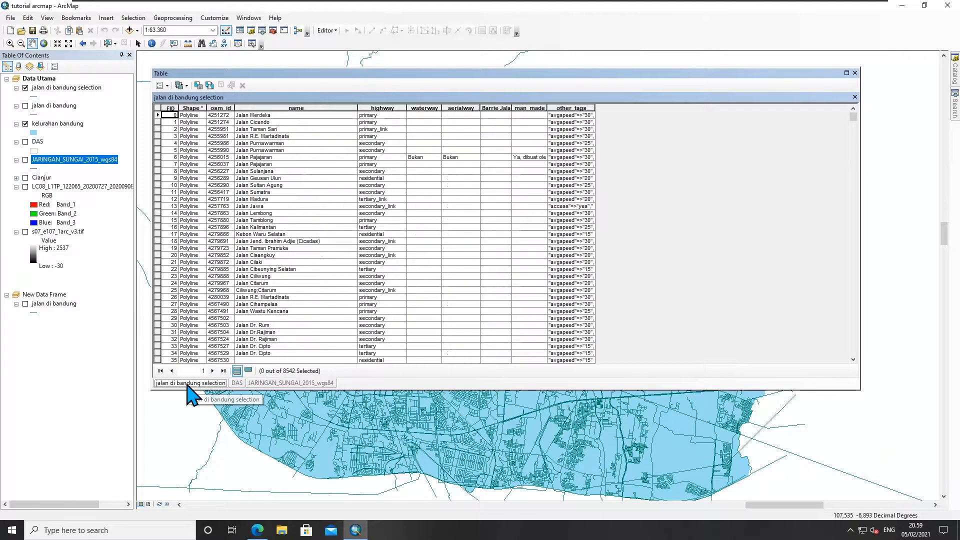
- Select the records with FID 0 to 33 in the road table and examine the highlighted roads on the map
drag(159, 116, 161, 346)
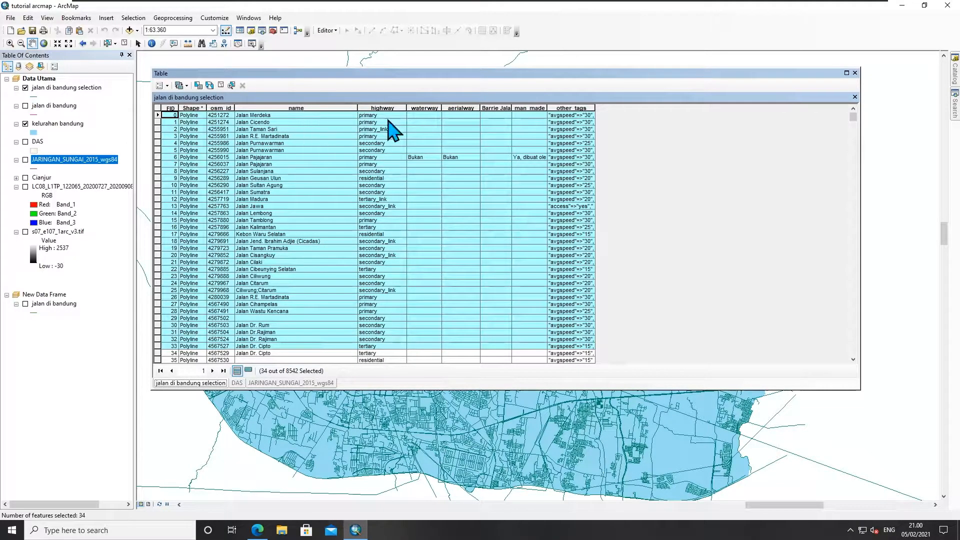
scroll(218, 244, down, 5)
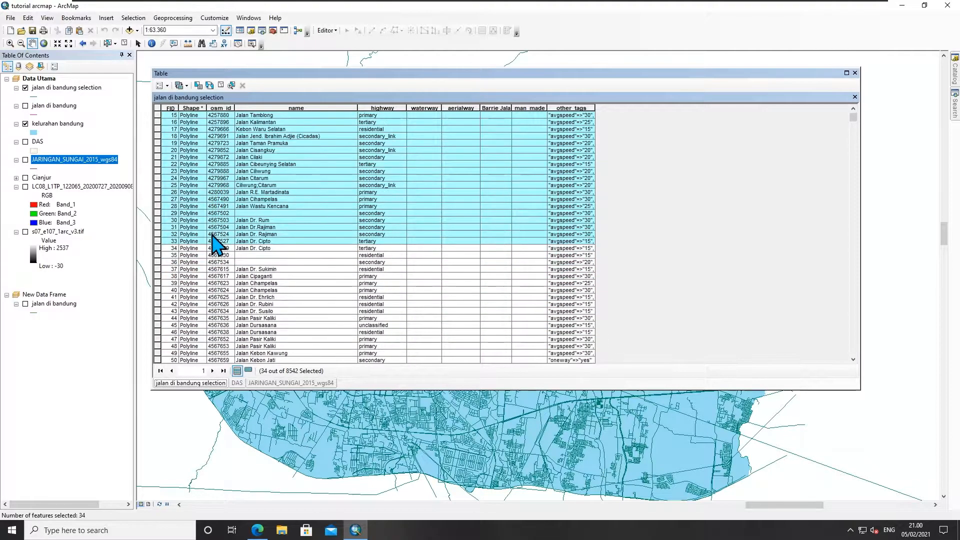
scroll(268, 208, up, 4)
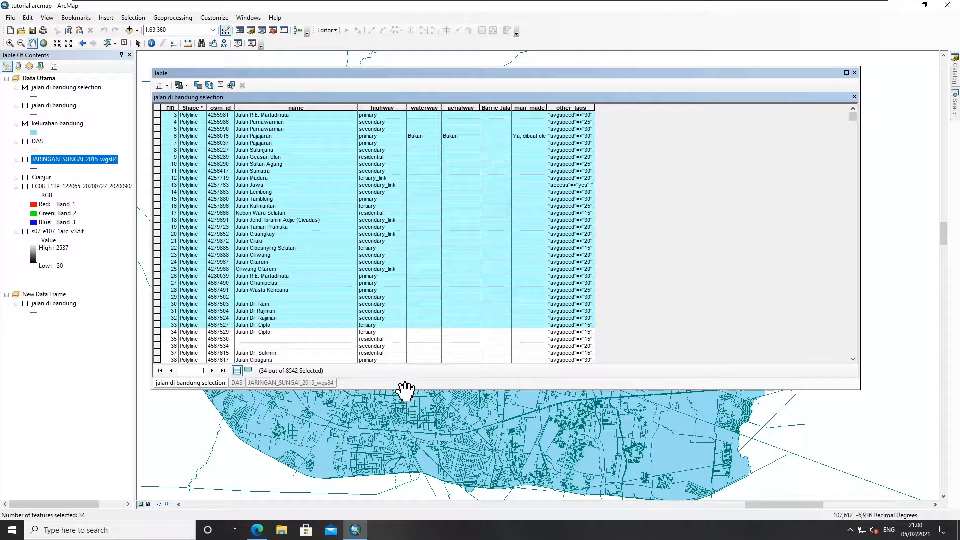
drag(400, 375, 418, 173)
scroll(398, 285, up, 5)
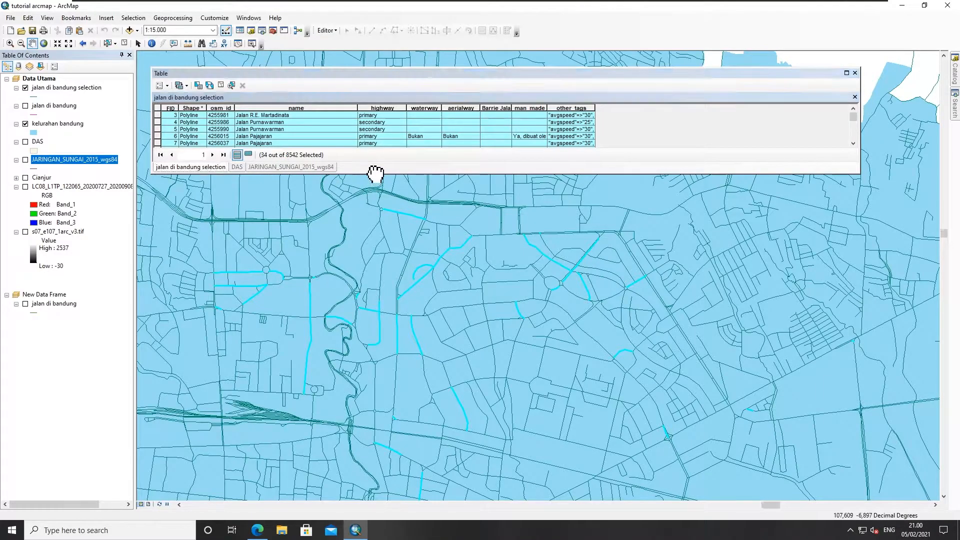
scroll(373, 176, up, 1)
- Enlarge the road table and display only its selected records
drag(373, 176, 396, 431)
scroll(332, 311, down, 6)
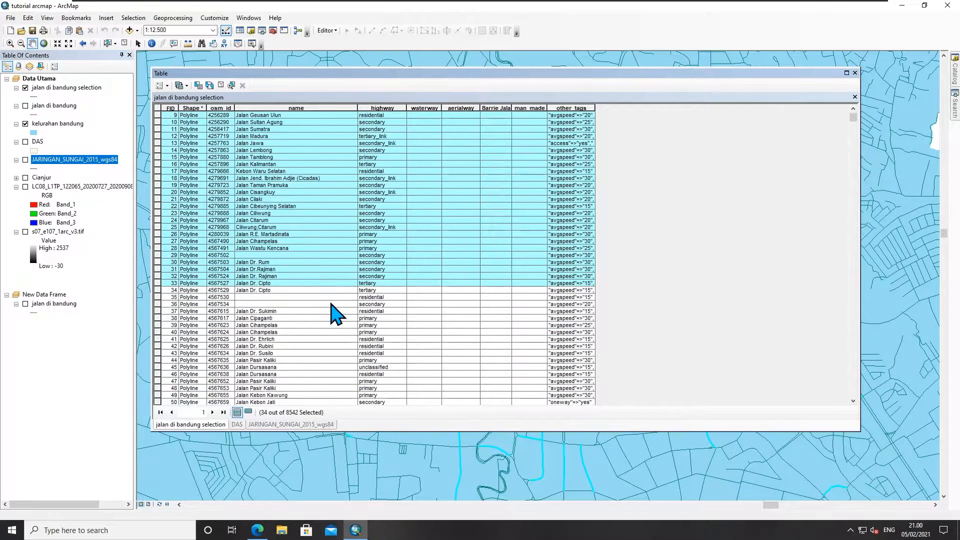
scroll(270, 245, up, 7)
click(249, 413)
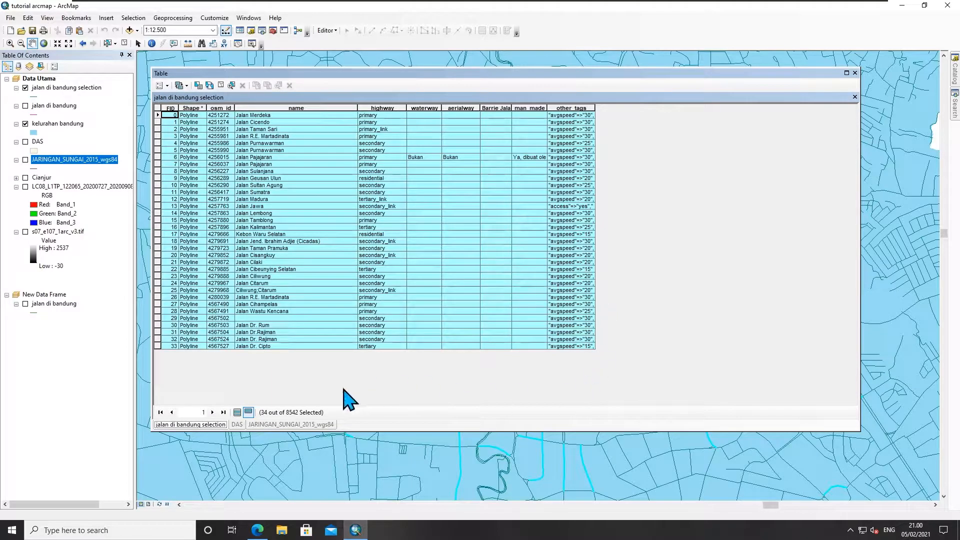
- Clear the feature selection and display all records in the road table
click(125, 45)
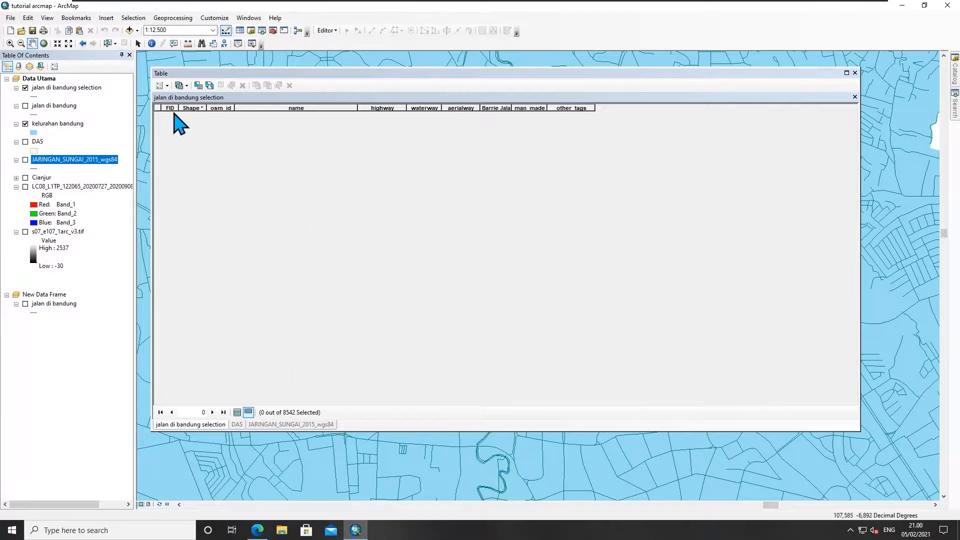
click(237, 412)
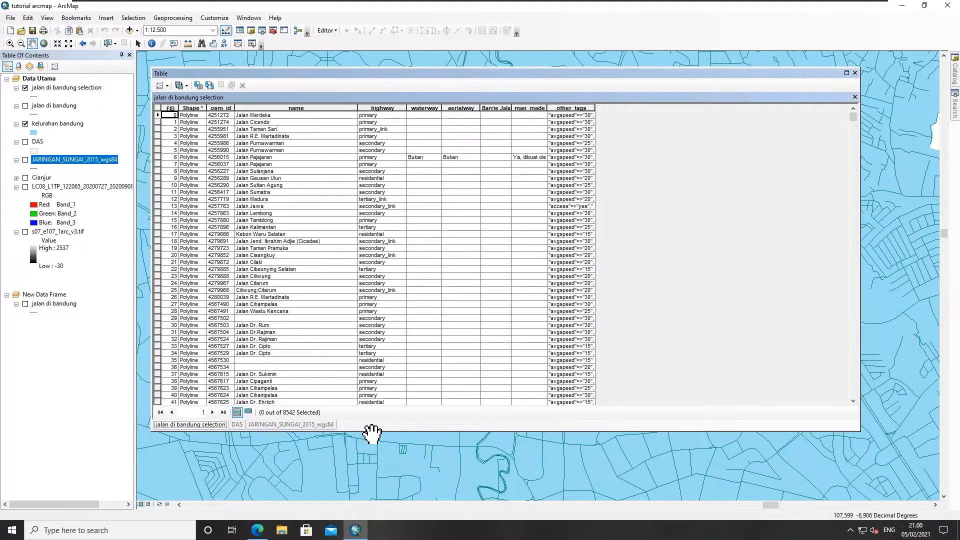
- Select the roads around the main junction west of the winding river using Select by Rectangle
drag(370, 433, 373, 187)
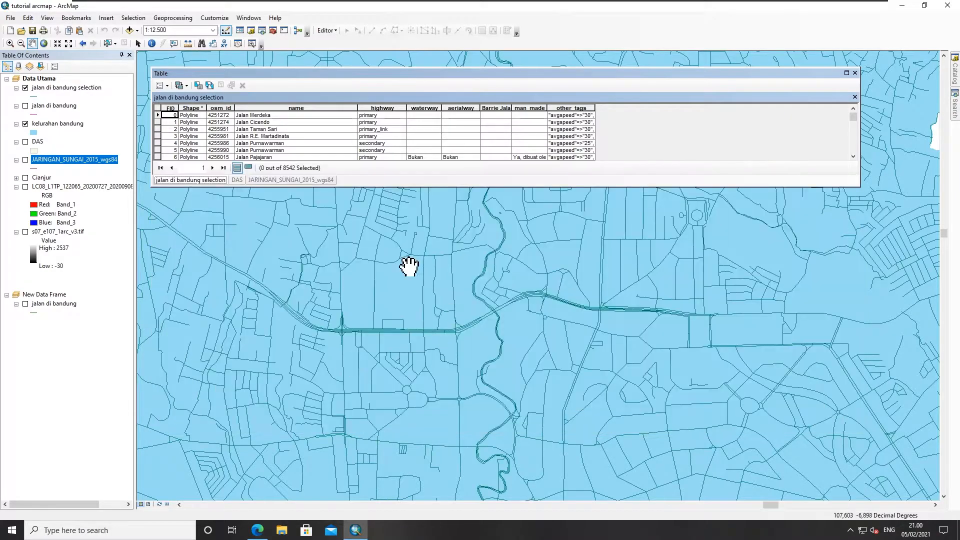
click(107, 44)
click(115, 44)
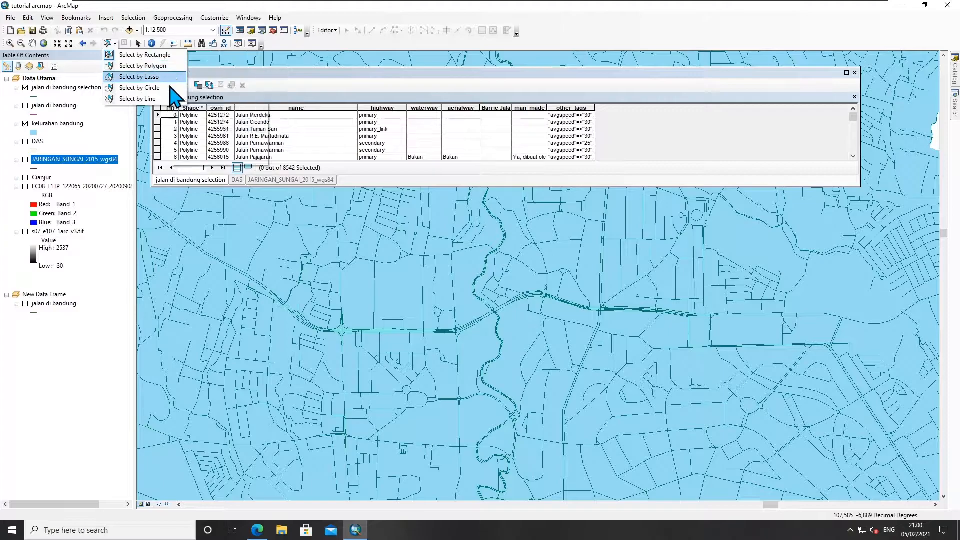
click(167, 56)
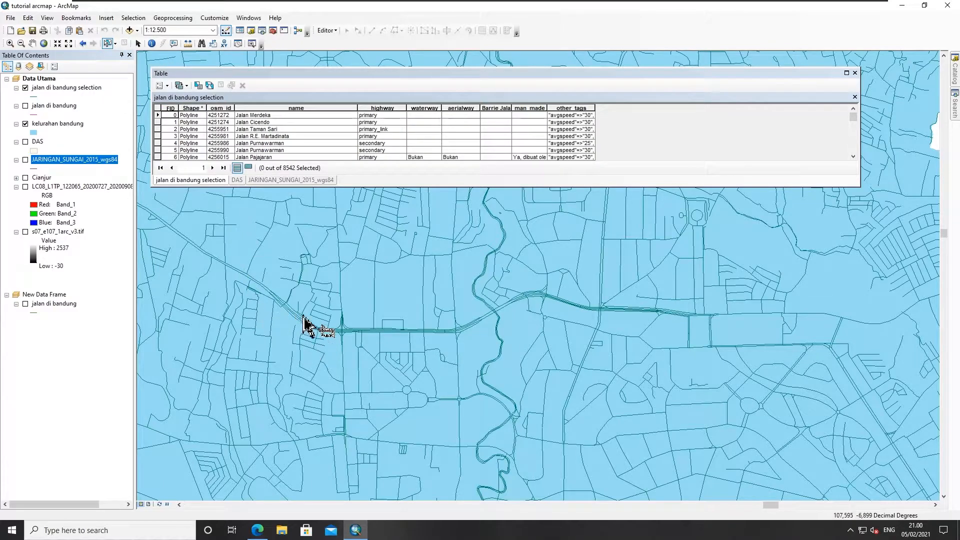
drag(273, 268, 548, 395)
- Enlarge the attribute table and show only the records of the roads selected on the map
drag(388, 186, 399, 402)
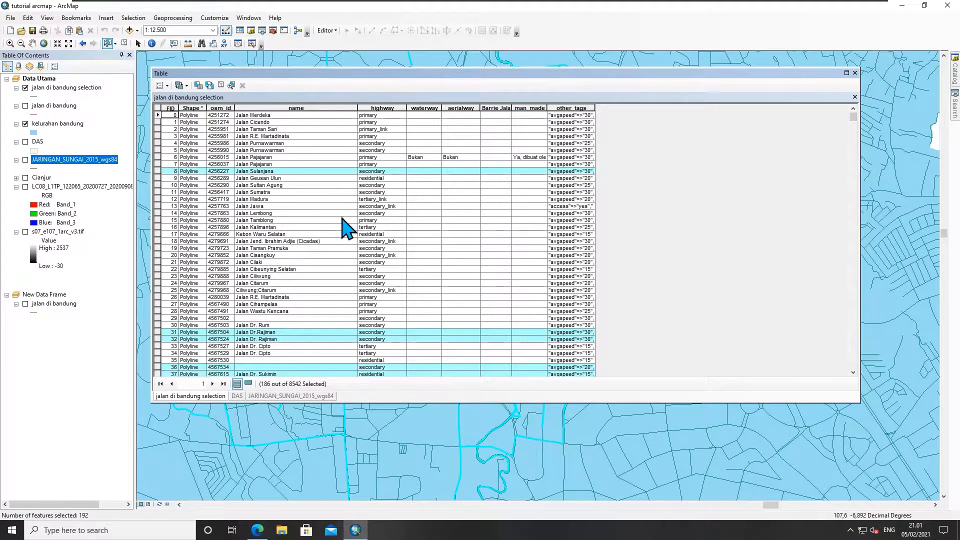
click(248, 383)
scroll(303, 272, up, 20)
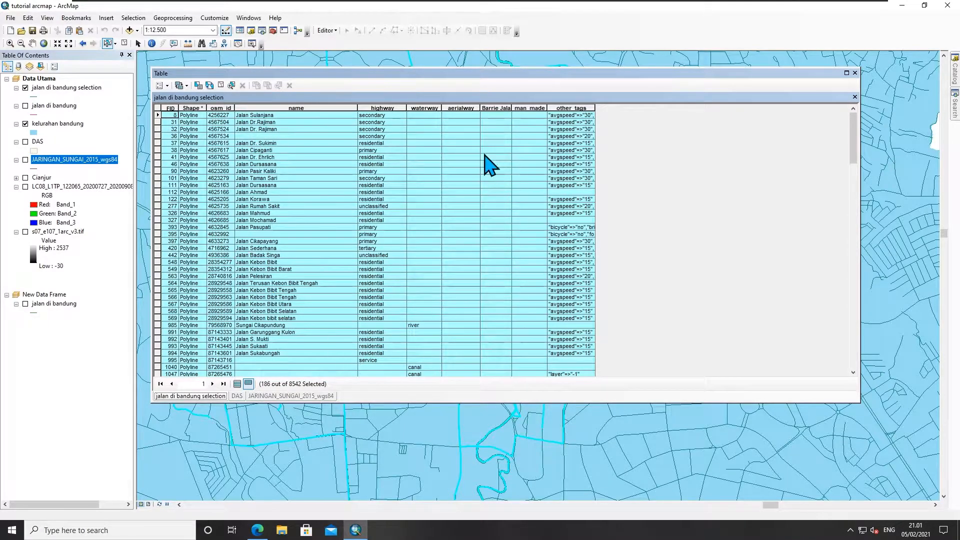
click(163, 86)
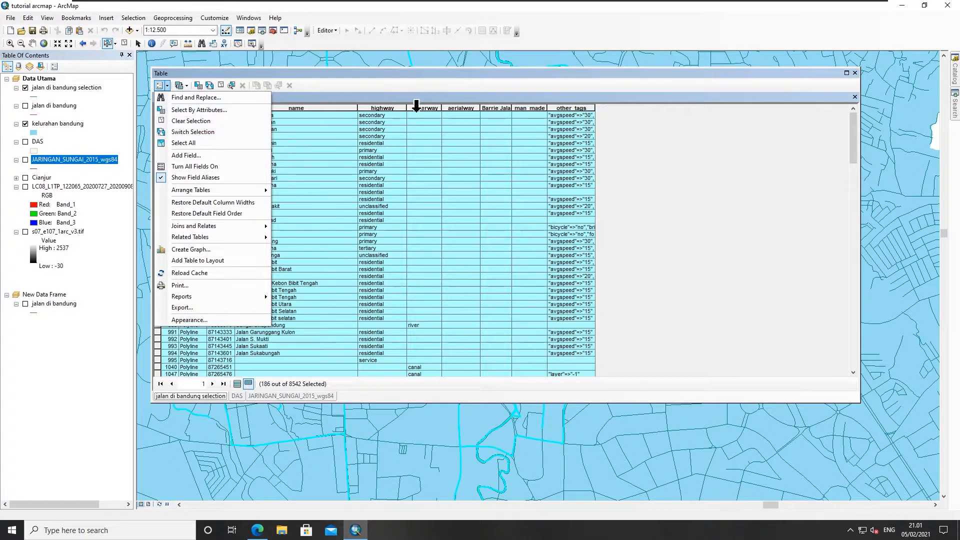
click(384, 105)
right_click(386, 106)
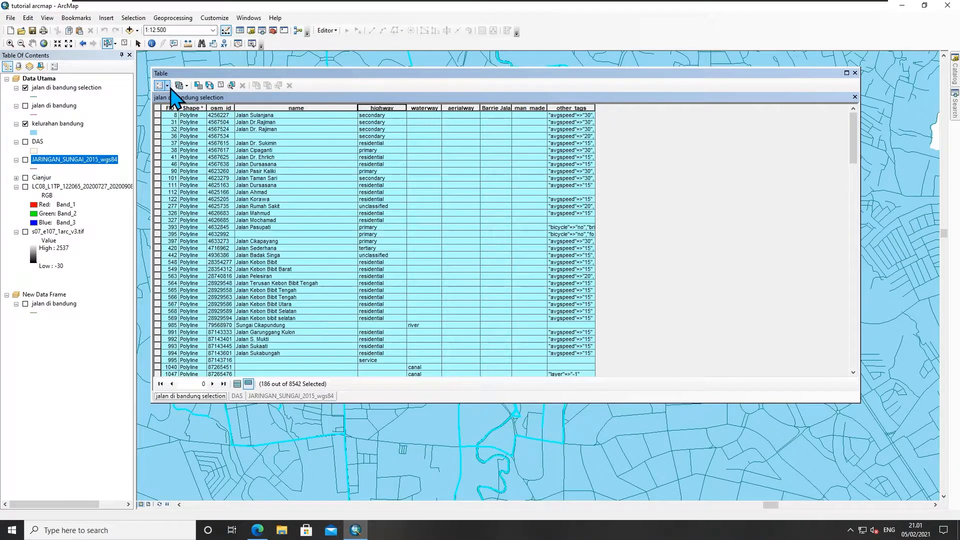
click(160, 85)
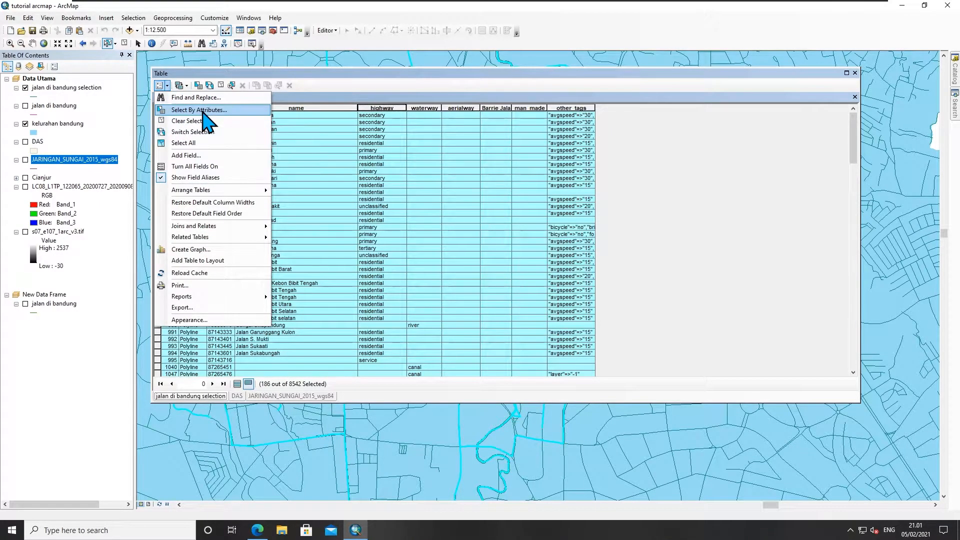
click(202, 110)
drag(106, 22, 663, 104)
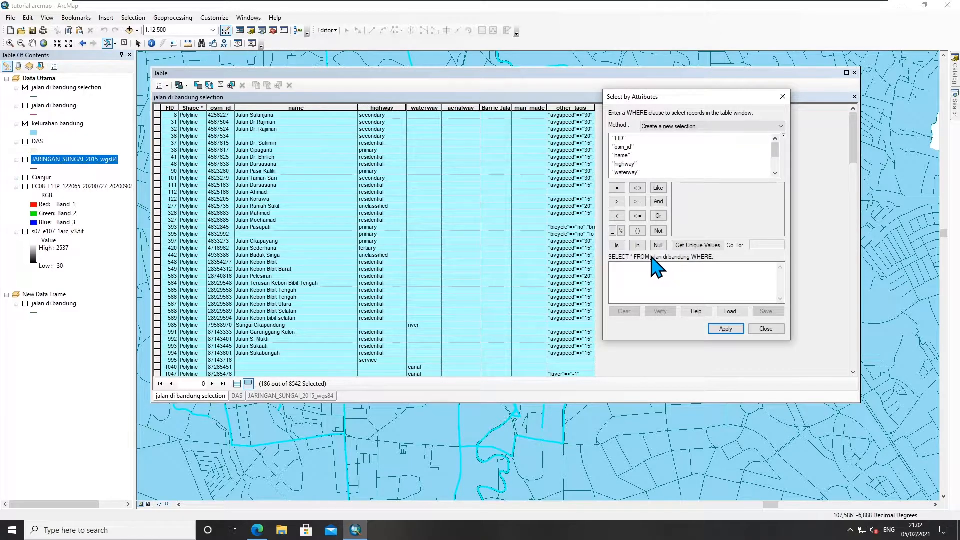
click(766, 329)
- Check the source shapefile path in the properties of the jalan di bandung selection layer
right_click(86, 89)
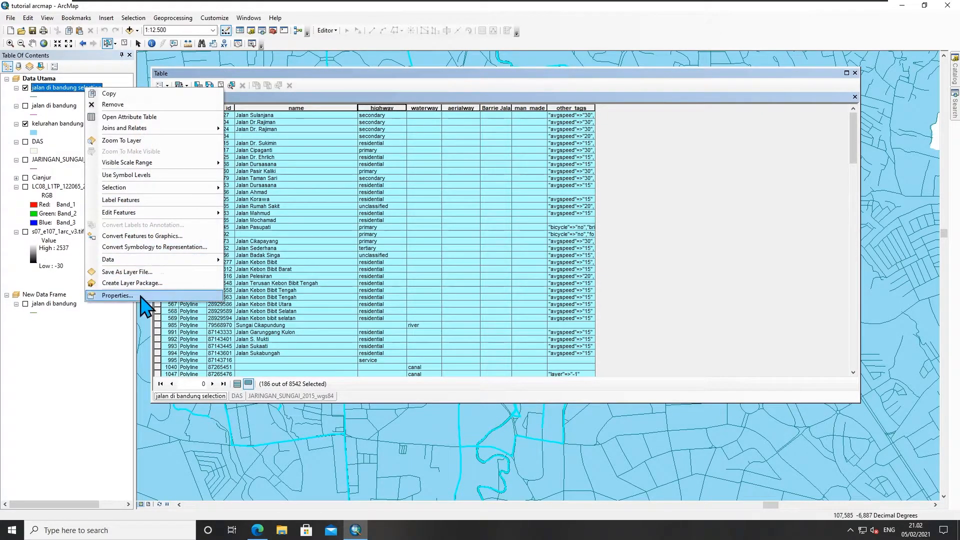
click(140, 297)
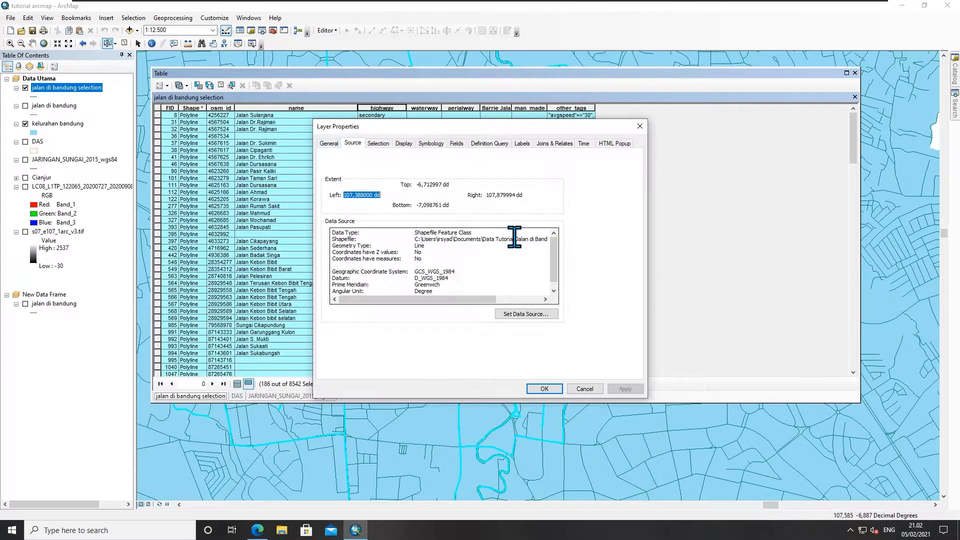
drag(406, 242, 605, 238)
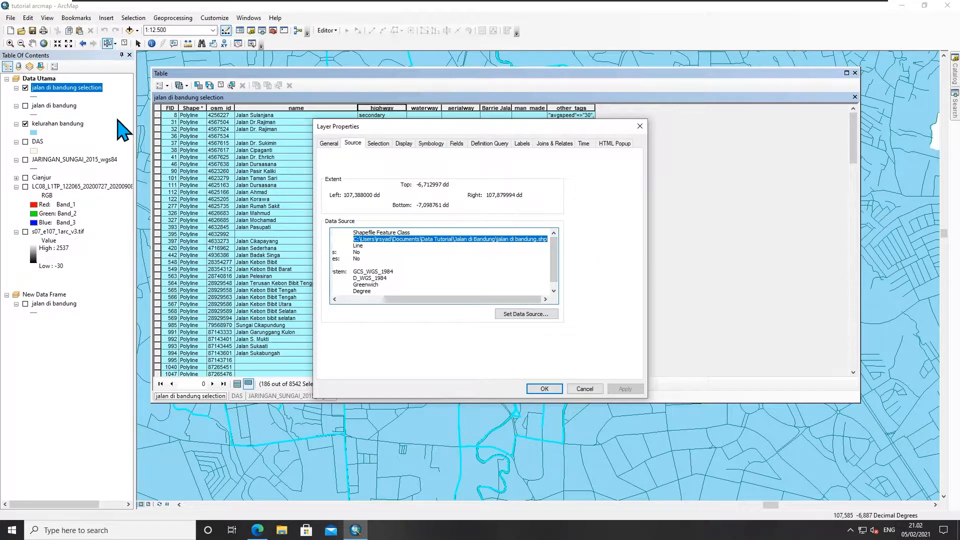
click(585, 389)
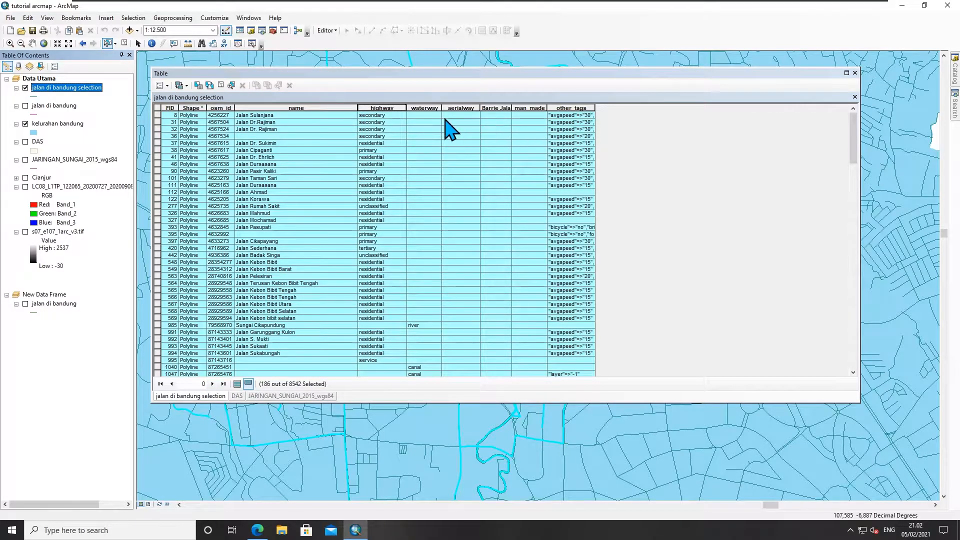
click(62, 104)
click(65, 89)
click(66, 105)
click(67, 89)
click(65, 106)
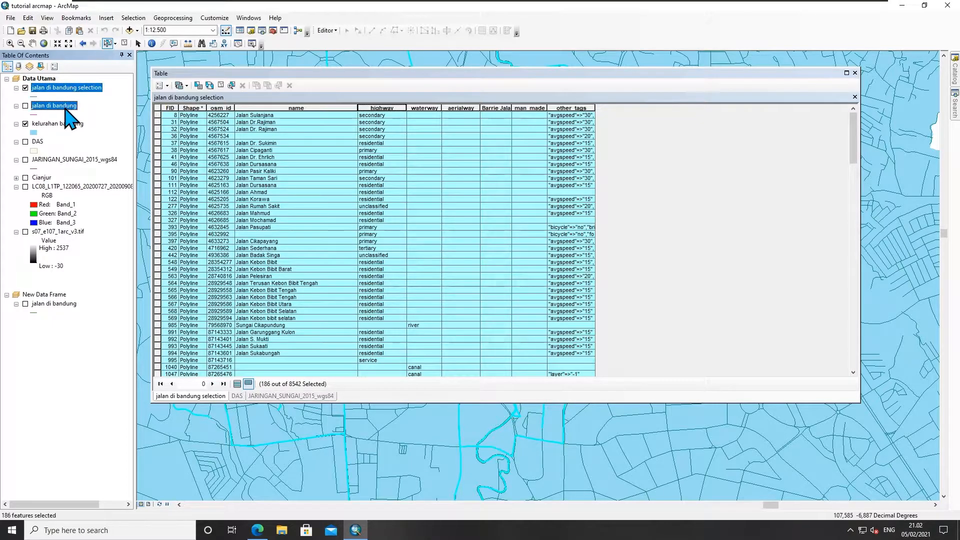
click(76, 89)
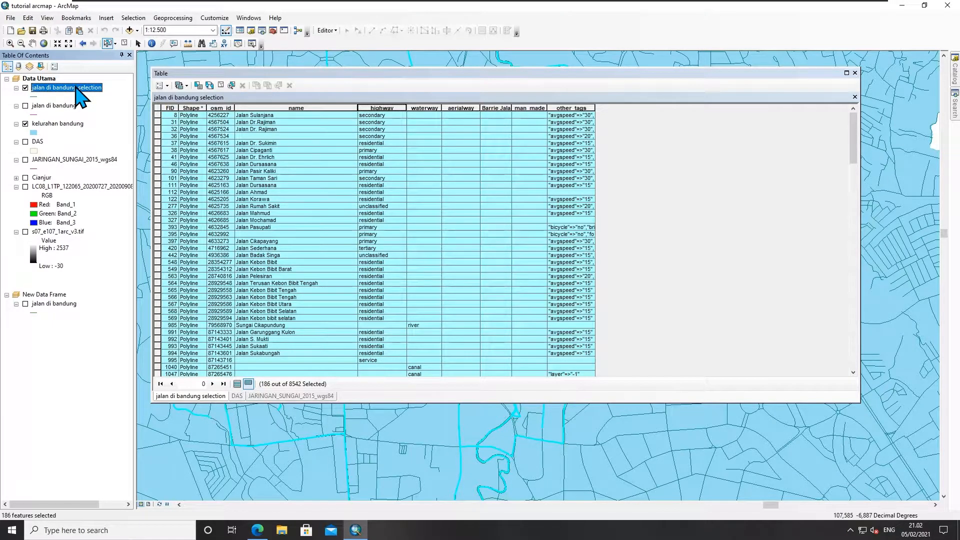
- Build and verify the Select by Attributes expression "name" = 'Jalan Sulanjana' for the jalan di bandung selection table
click(160, 85)
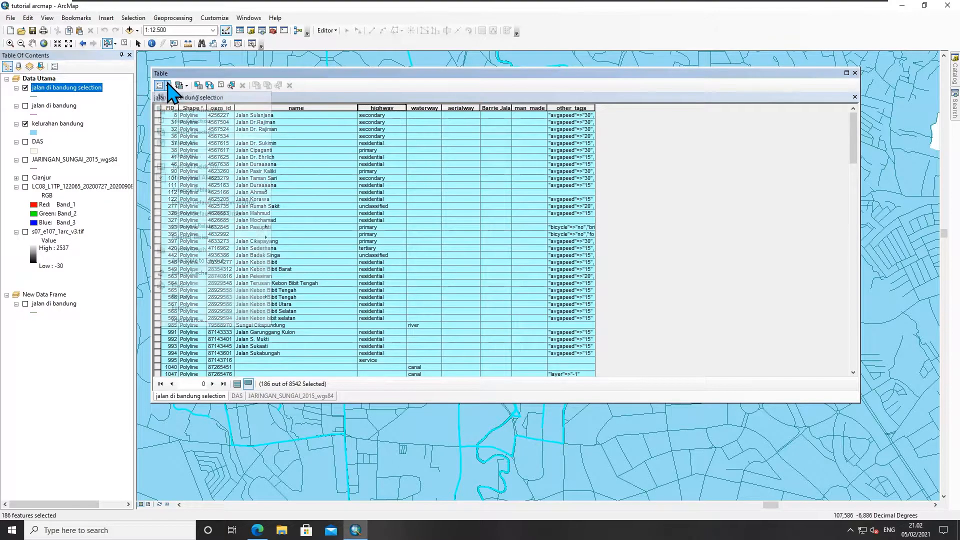
click(193, 111)
drag(129, 25, 504, 119)
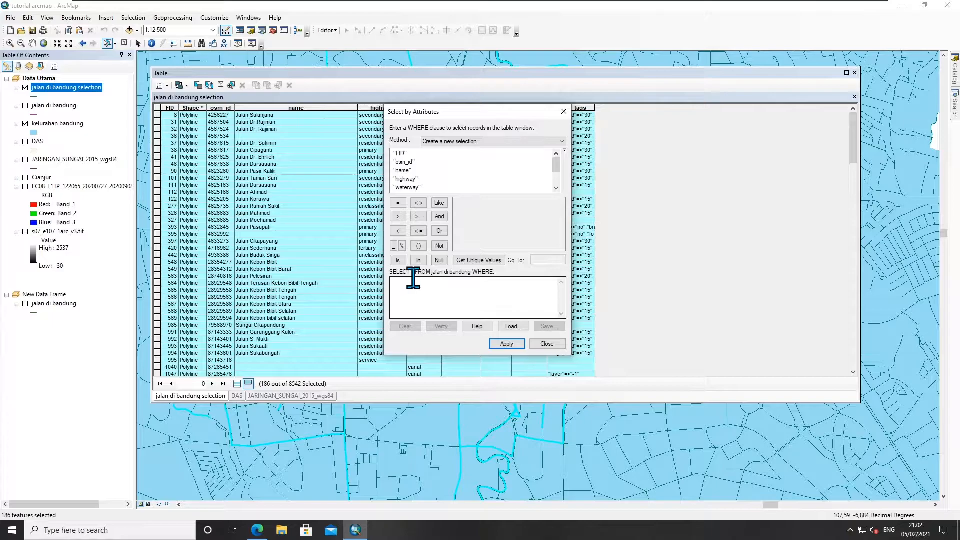
click(437, 283)
double_click(404, 170)
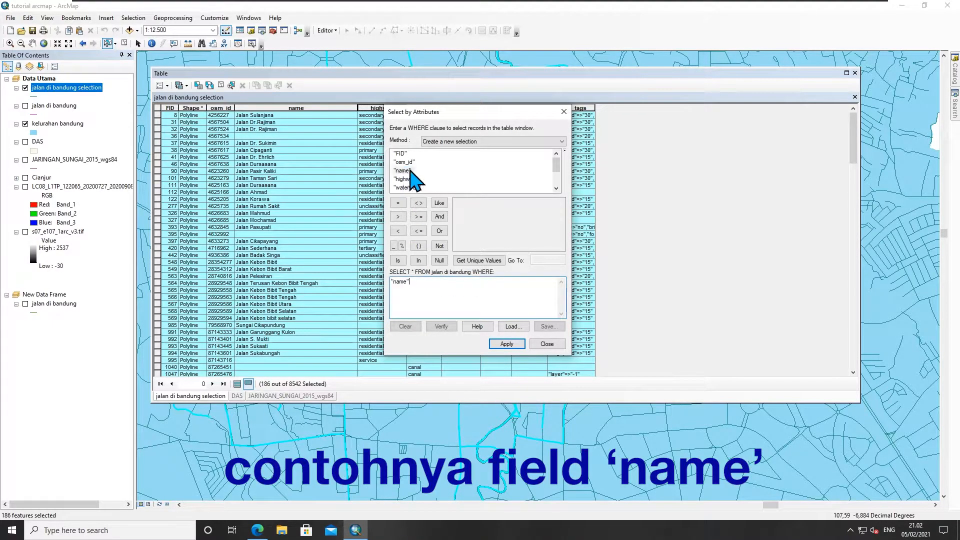
click(398, 203)
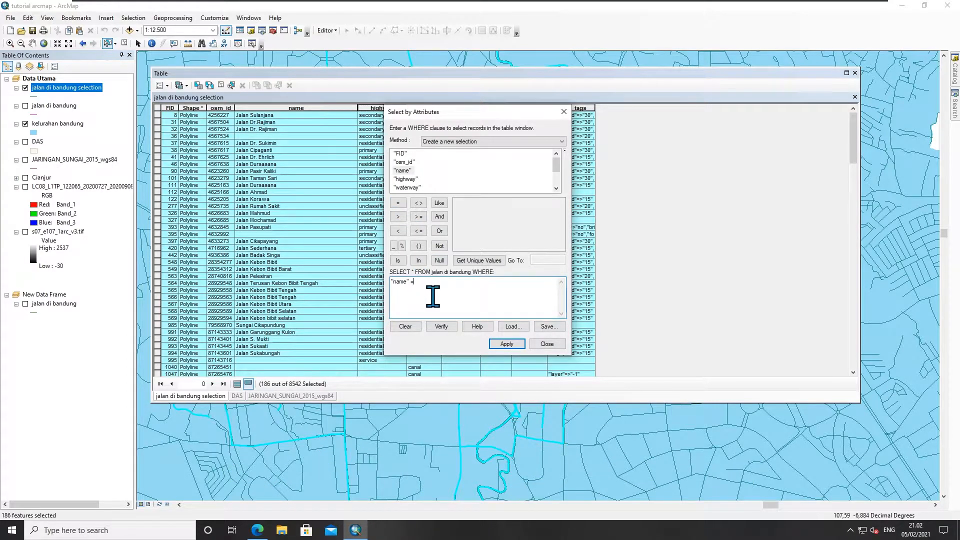
click(245, 116)
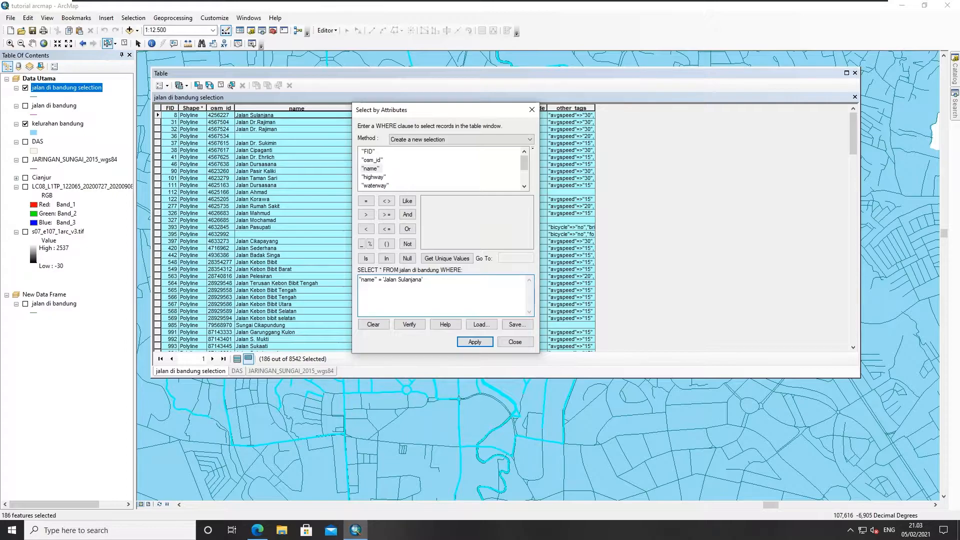
click(412, 325)
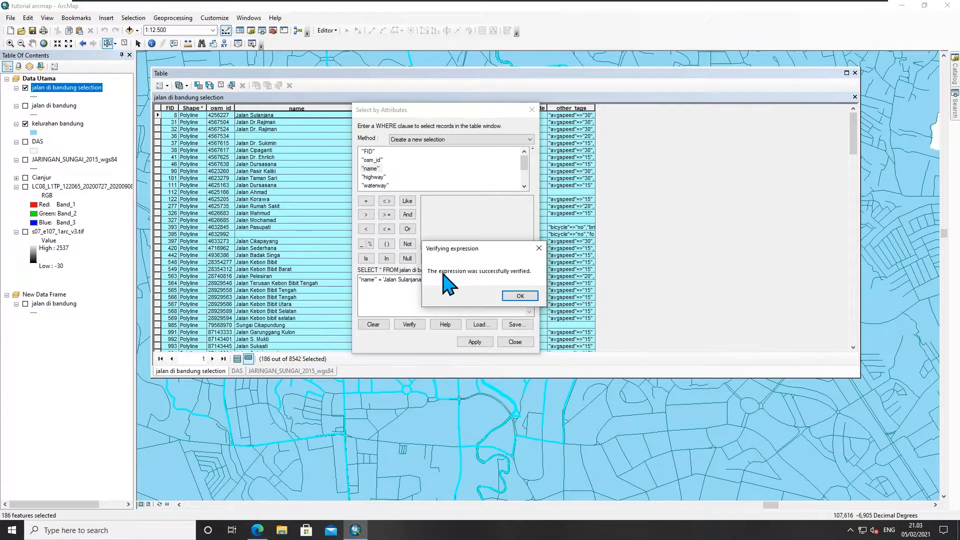
click(520, 296)
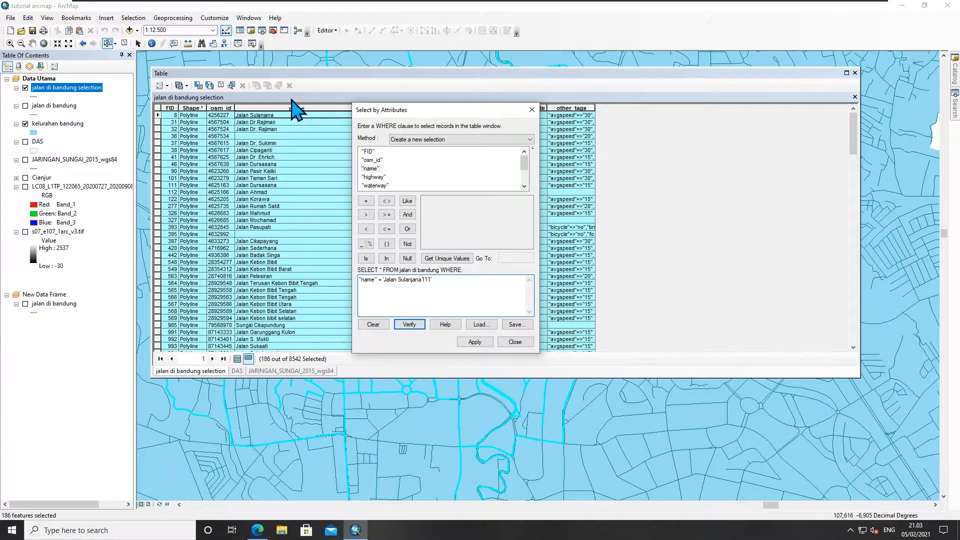
- Verify the expression with the name 'Jalan Sulanjana111', restore 'Jalan Sulanjana' and apply the query
click(409, 324)
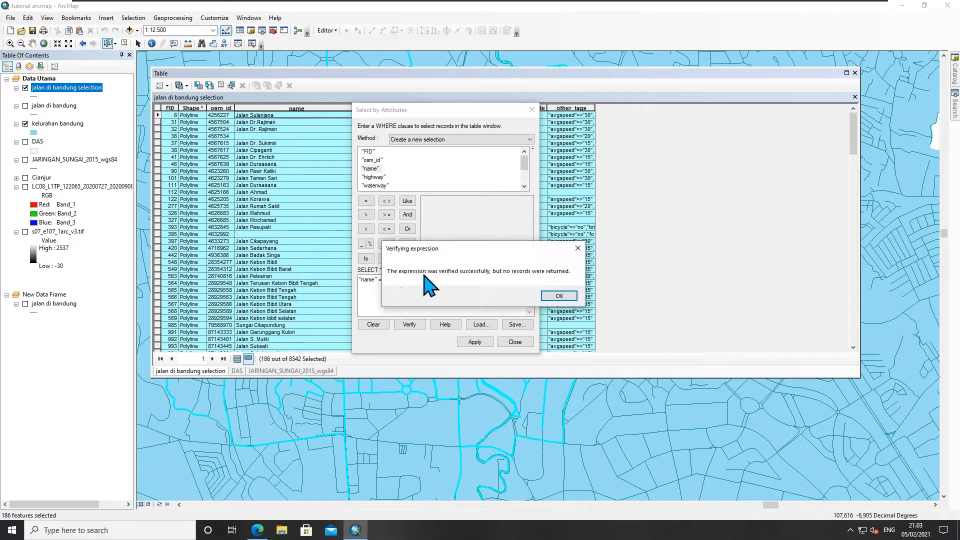
click(560, 295)
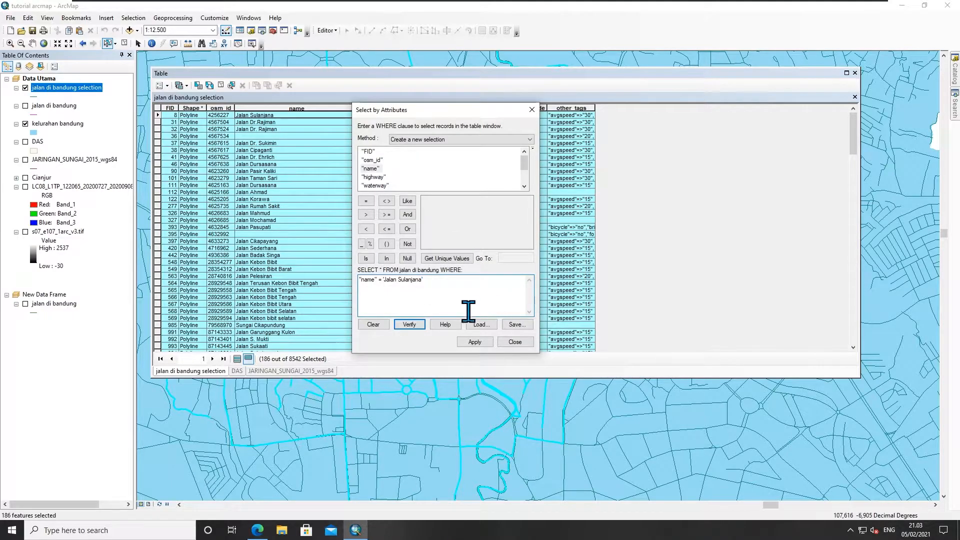
click(474, 342)
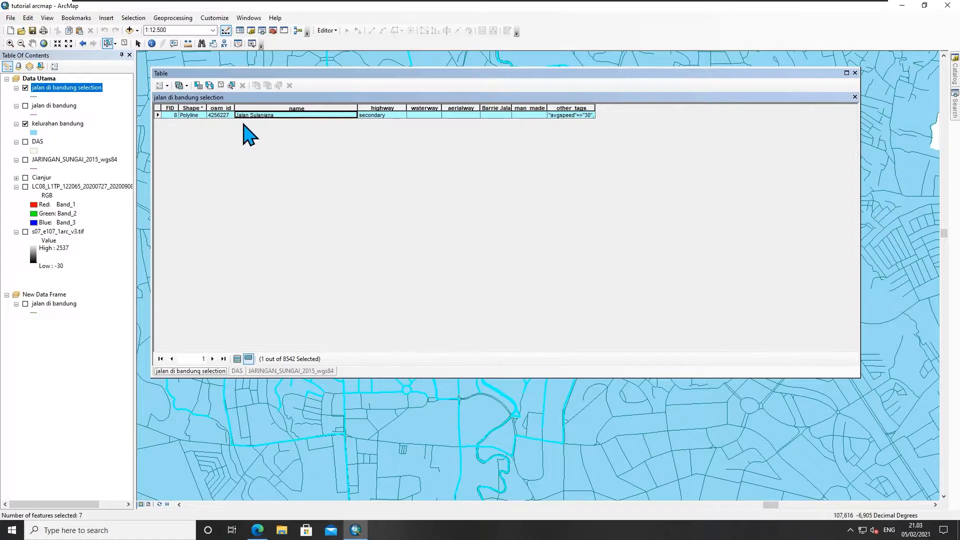
- Recheck the query expression and show all records of the road table
click(198, 85)
drag(106, 21, 539, 85)
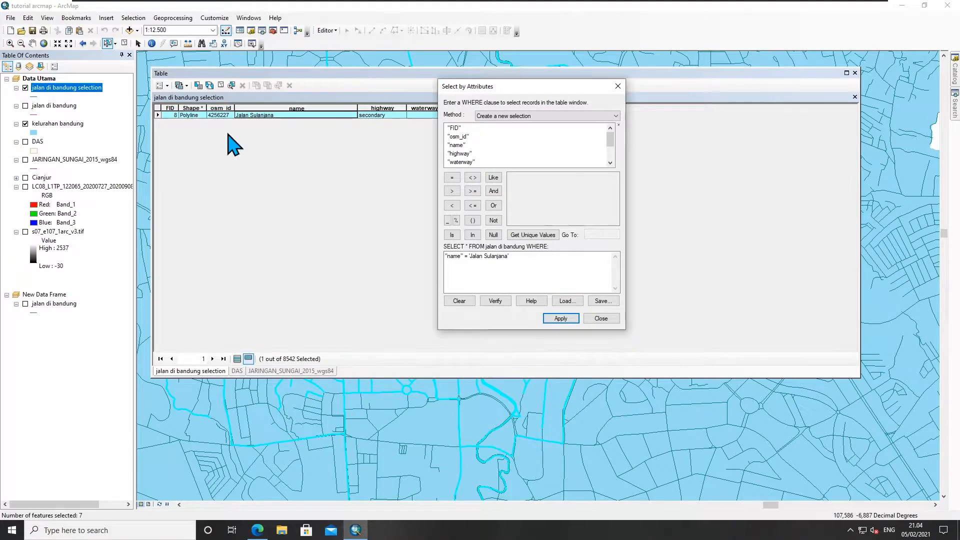
click(237, 358)
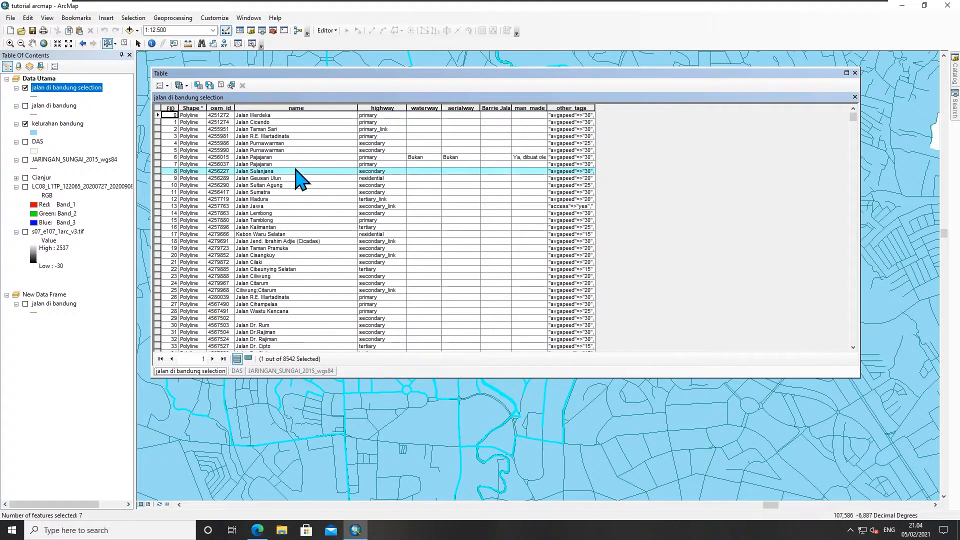
- Reopen Select by Attributes for the road table and place the dialog and the table window side by side
click(168, 86)
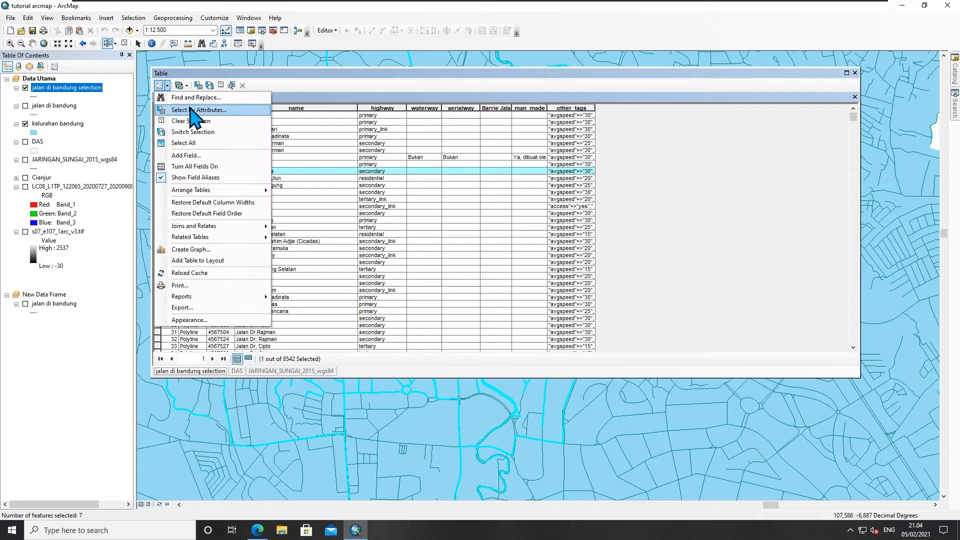
click(193, 109)
drag(437, 80, 226, 84)
click(482, 69)
drag(482, 69, 525, 75)
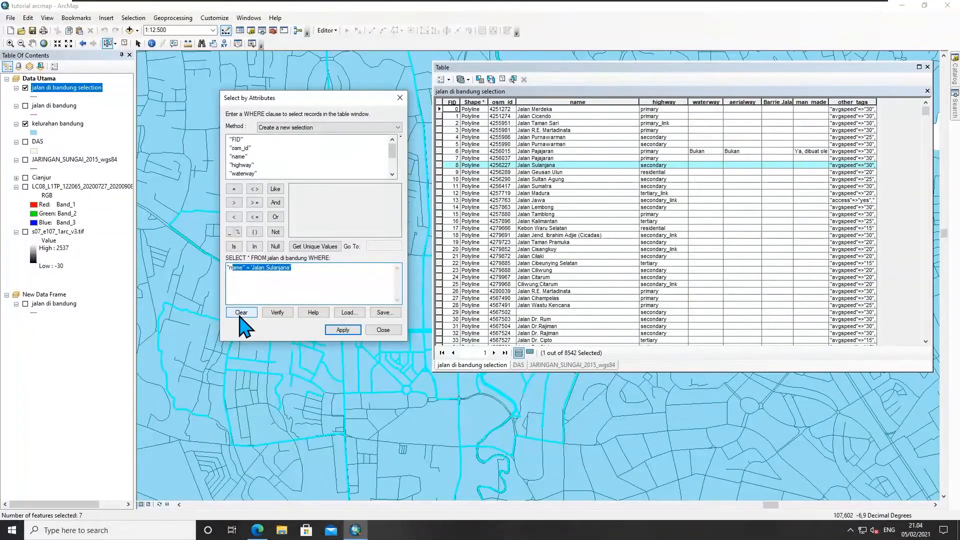
- Replace the WHERE clause with "name" = and list the unique values of the name field
click(241, 313)
double_click(239, 157)
click(234, 189)
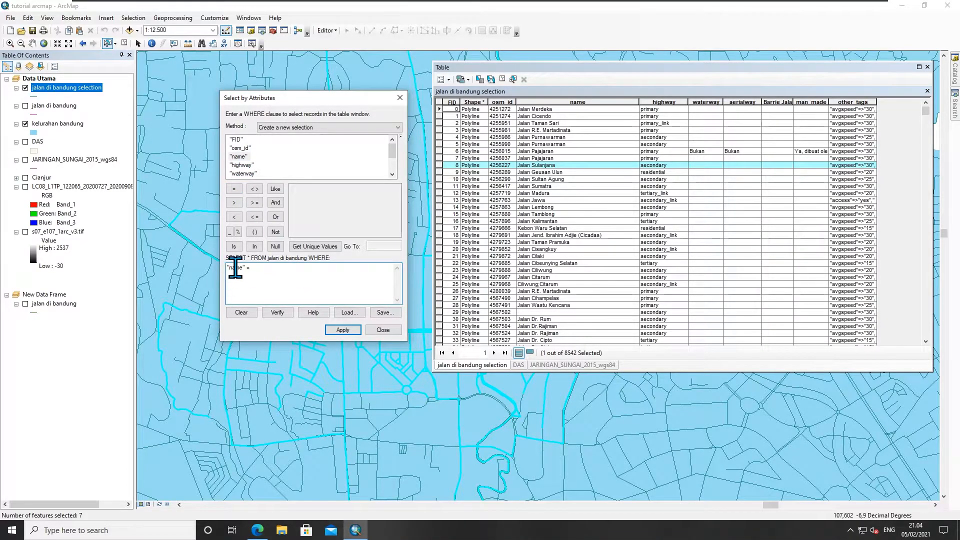
click(302, 247)
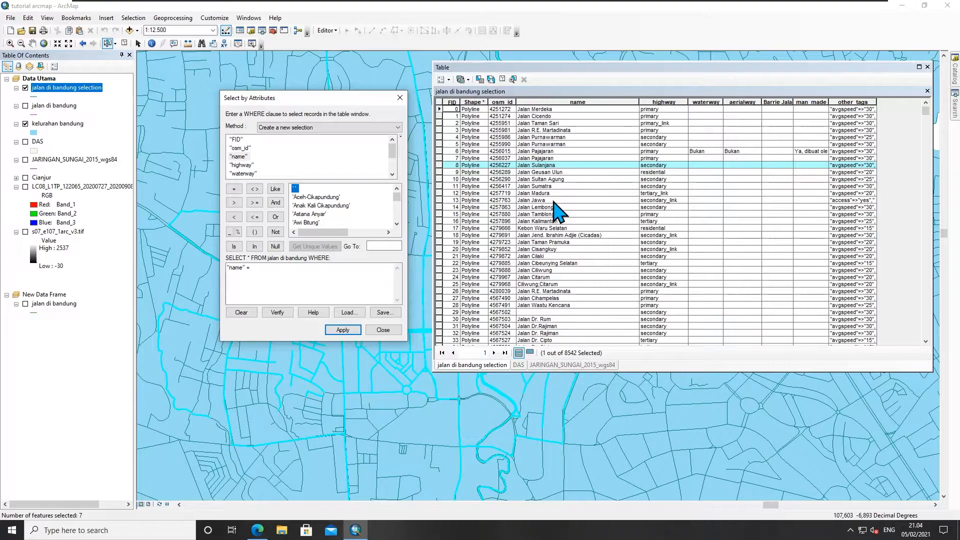
- Look up 'Jalan Sulan' among the unique values and insert 'Jalan Sulanjana' into the expression
mouse_move(396, 199)
mouse_down()
mouse_move(395, 209)
mouse_move(396, 190)
mouse_up()
click(383, 245)
text(Jalan)
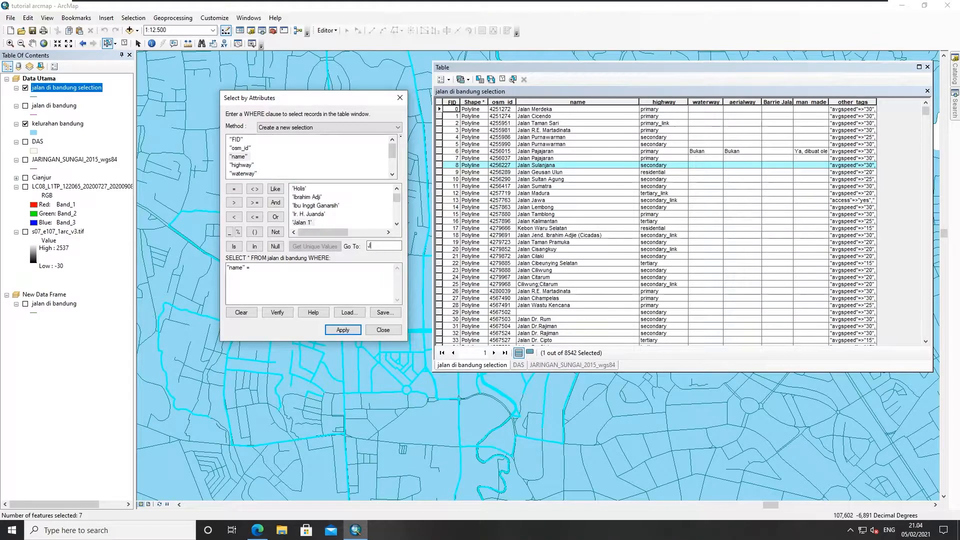
text( Sulan)
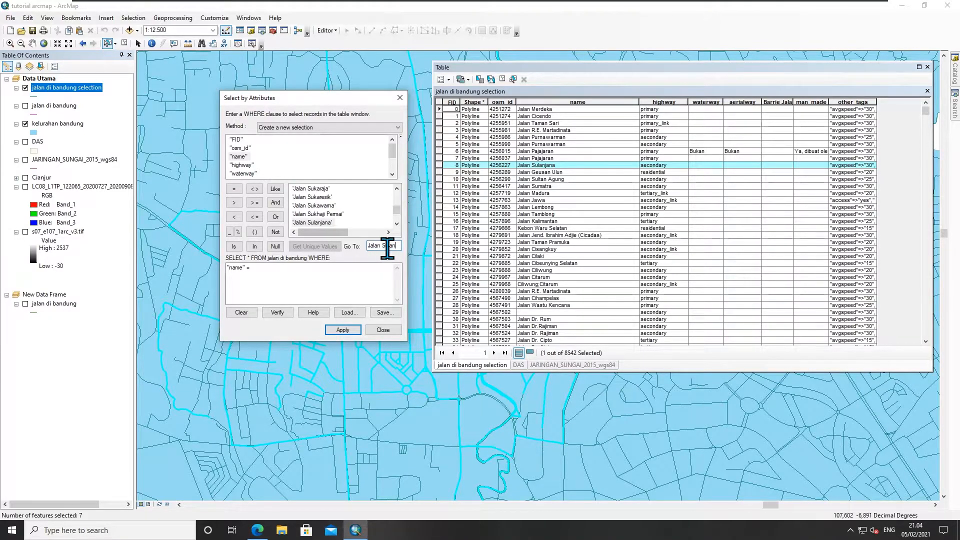
click(312, 222)
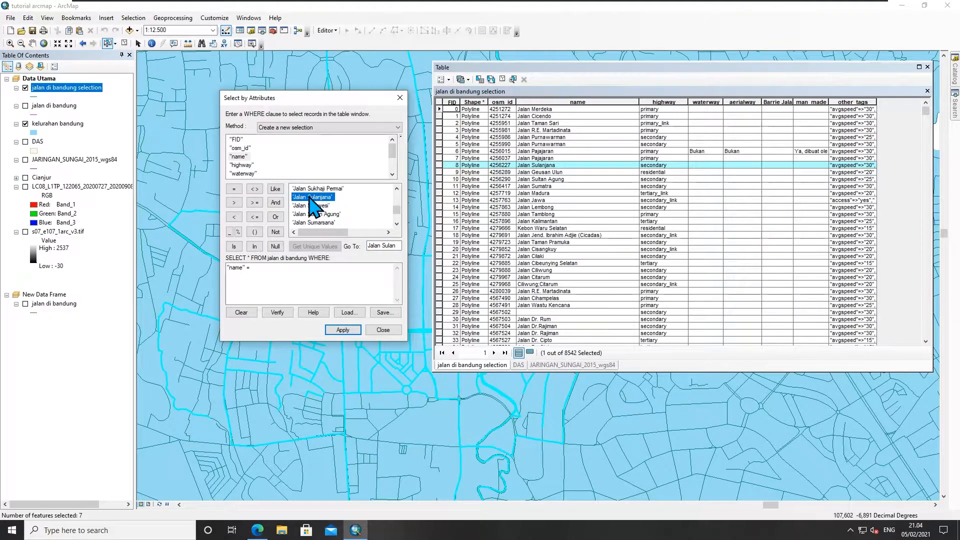
double_click(311, 197)
- Verify and apply the 'Jalan Sulanjana' query, and show only the selected records in the road table
click(277, 314)
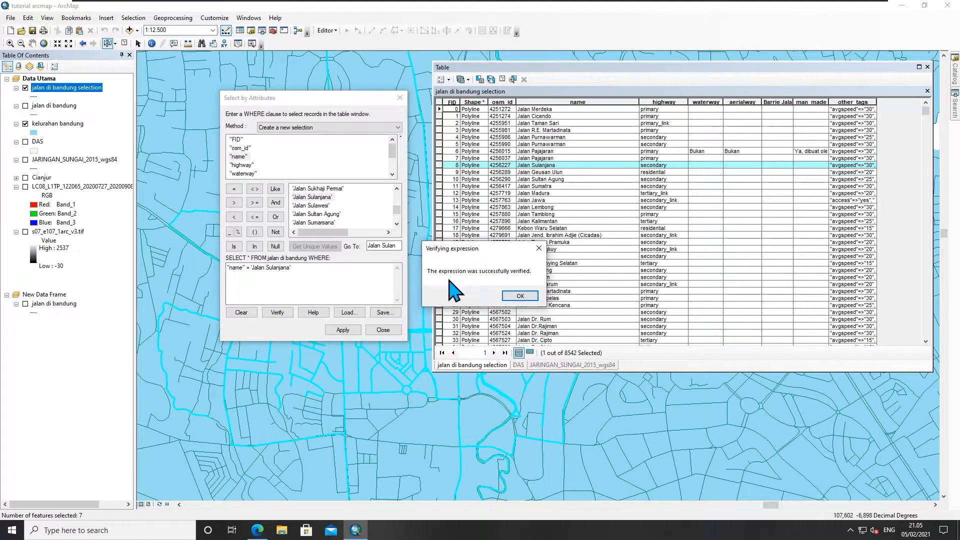
click(520, 296)
click(343, 330)
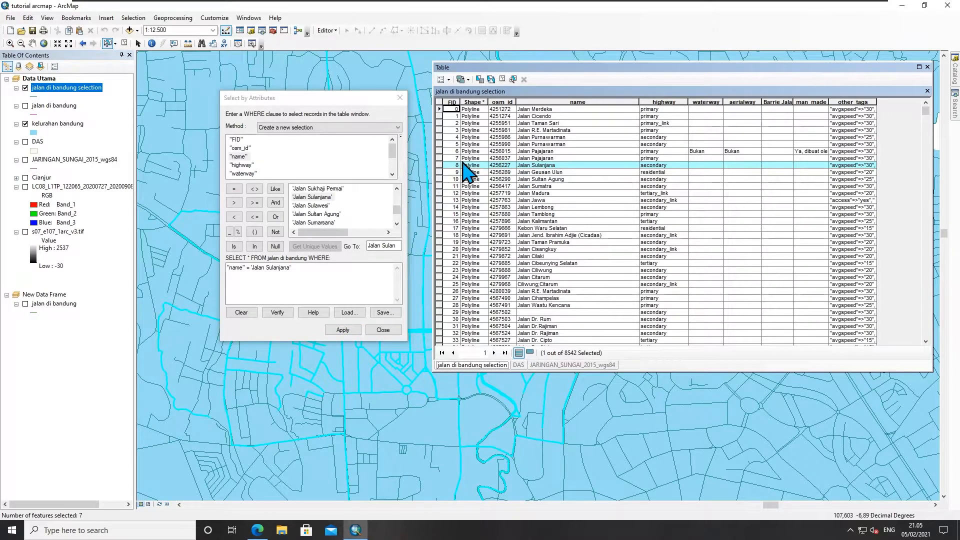
click(530, 353)
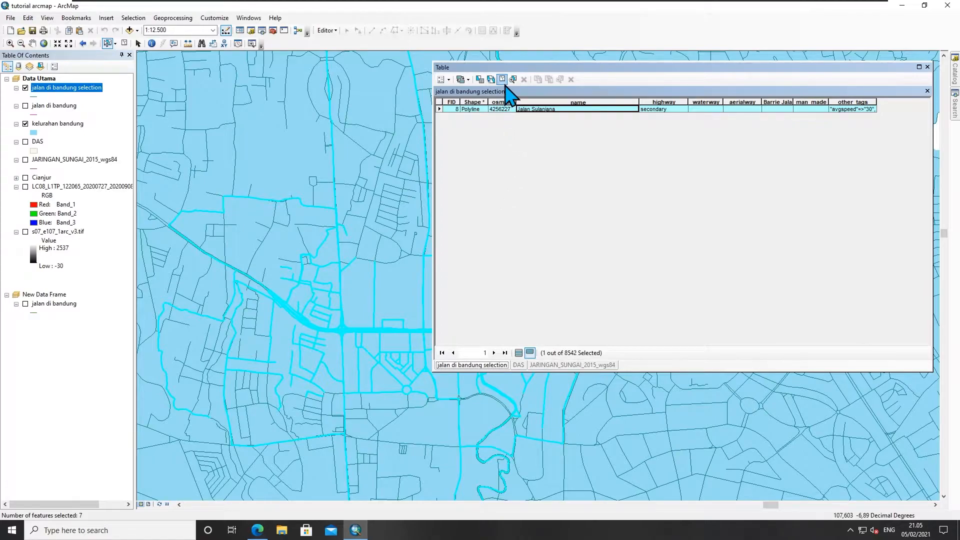
- Clear the selection and reapply the query "name" = 'Jalan Sulanjana' to the road table
click(502, 79)
click(440, 79)
click(452, 100)
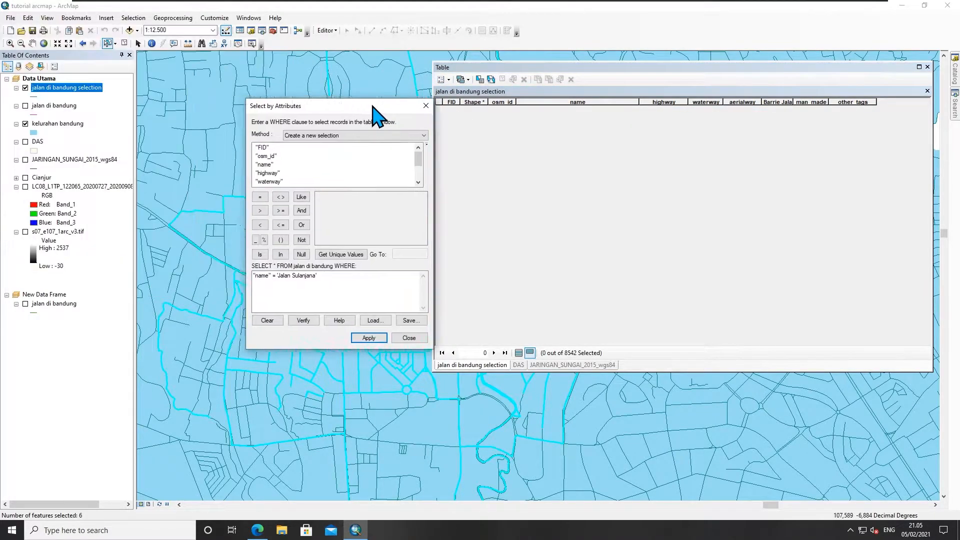
click(388, 342)
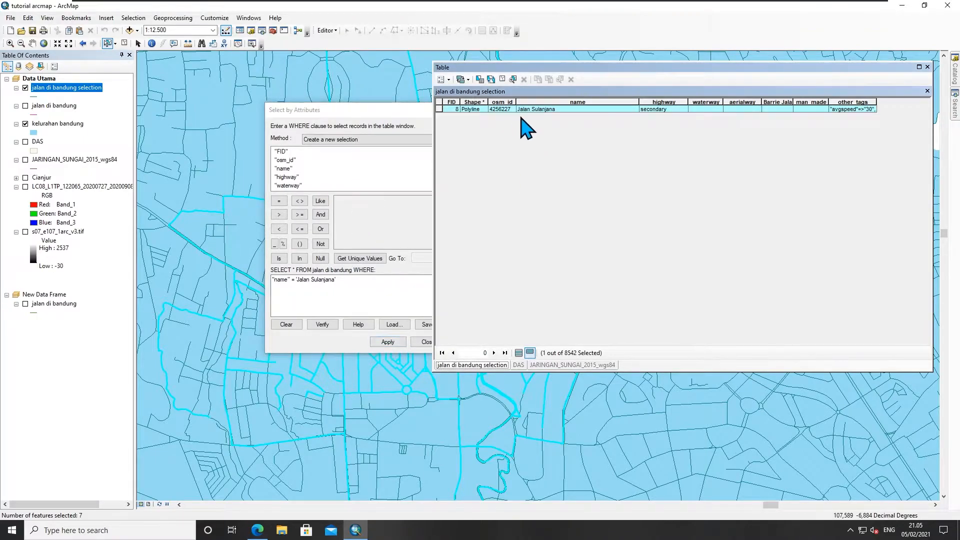
click(407, 118)
drag(325, 253, 193, 245)
key(Delete)
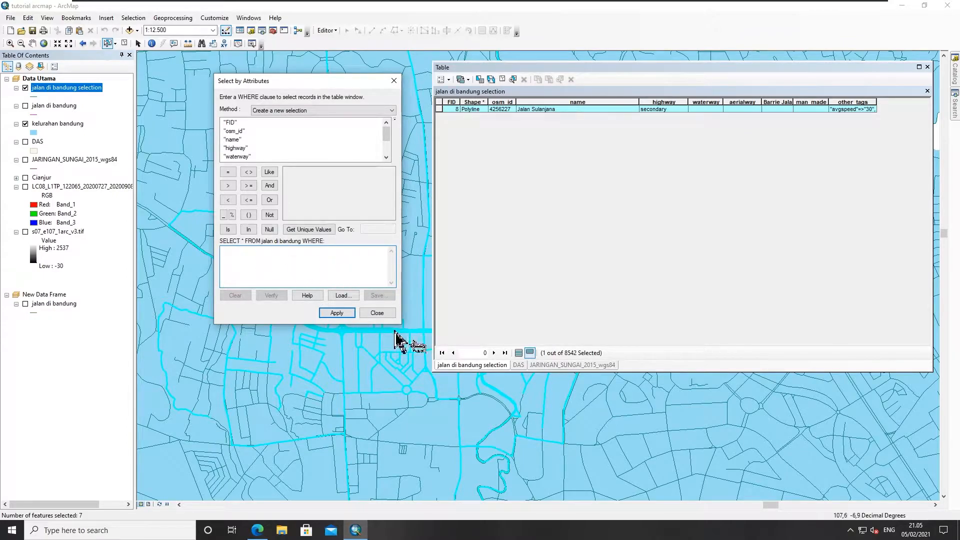
- Show all records of the road table and clear the current selection
click(520, 353)
click(502, 79)
- Replace the Select by Attributes expression with "name" LIKE 'Awi Bitung', picking the name from the field's unique values
click(443, 79)
click(460, 101)
drag(156, 26, 376, 109)
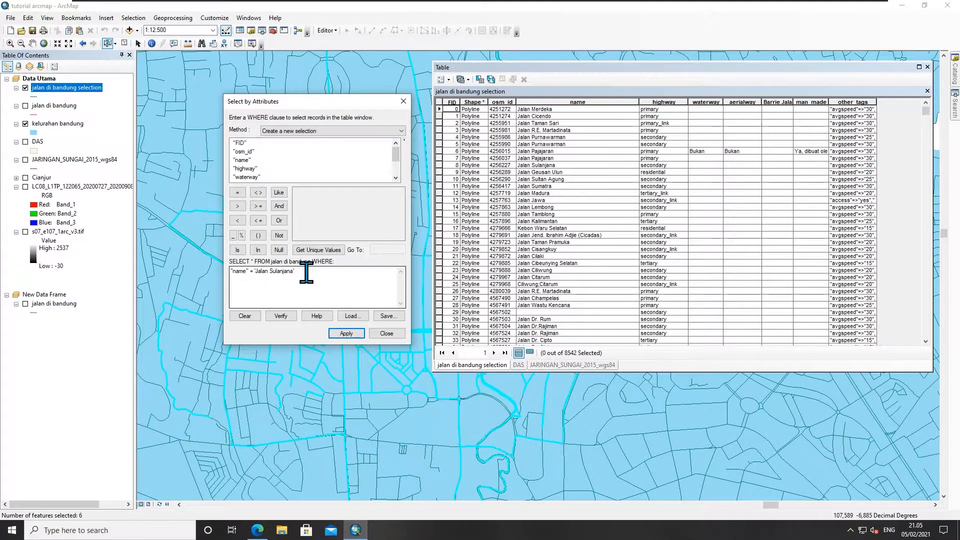
click(244, 316)
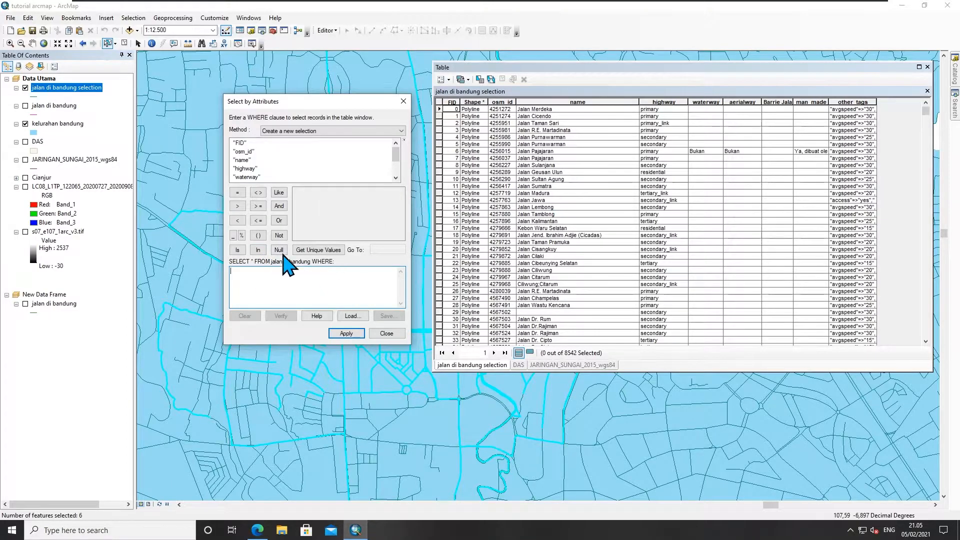
double_click(242, 160)
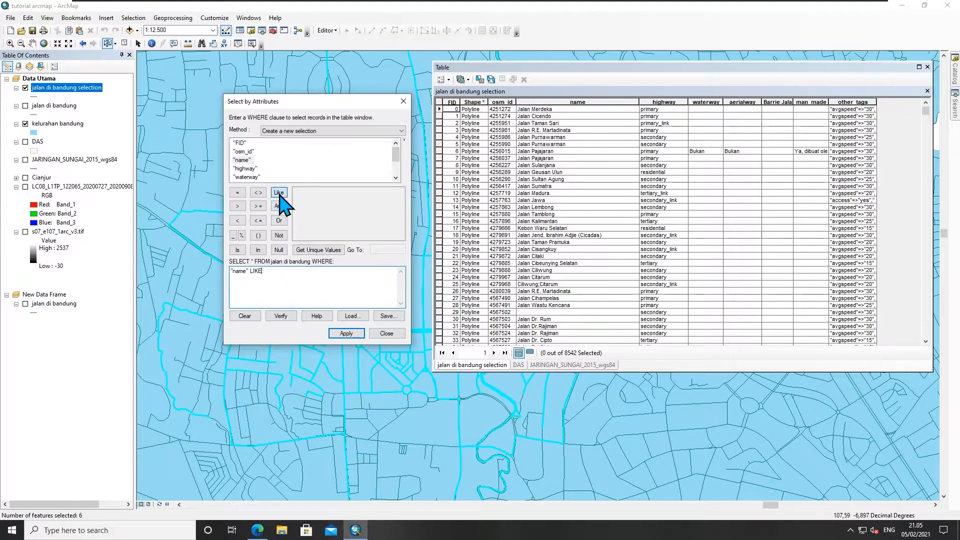
click(289, 270)
click(312, 250)
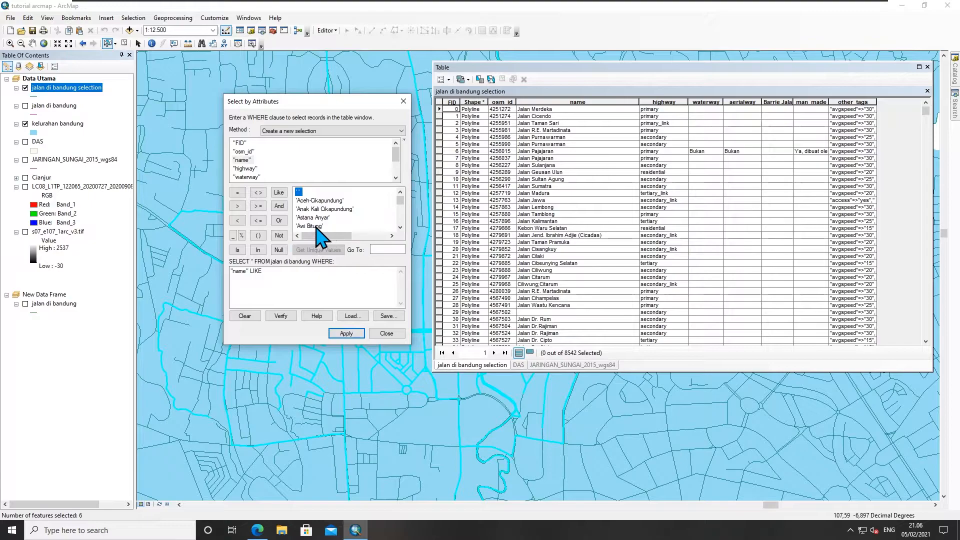
double_click(311, 226)
click(280, 316)
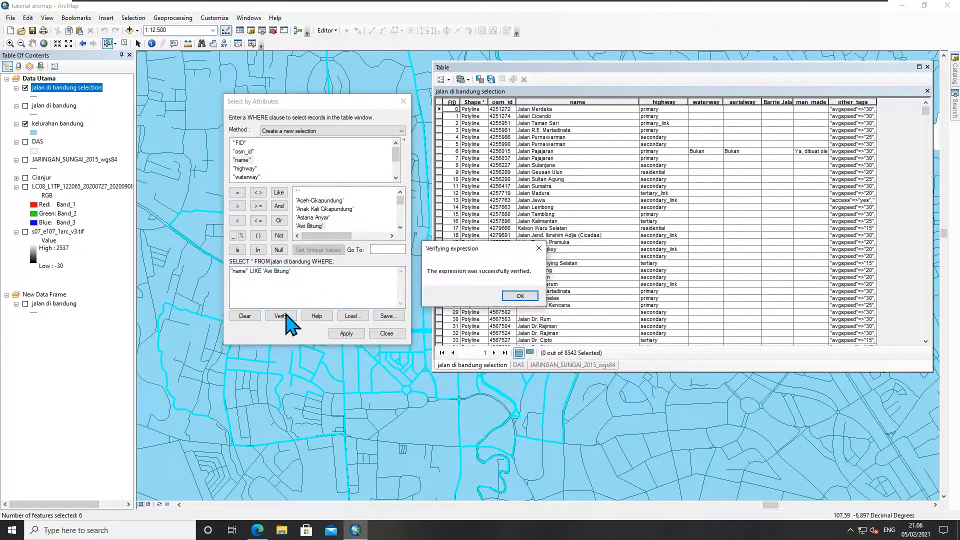
click(520, 297)
click(346, 333)
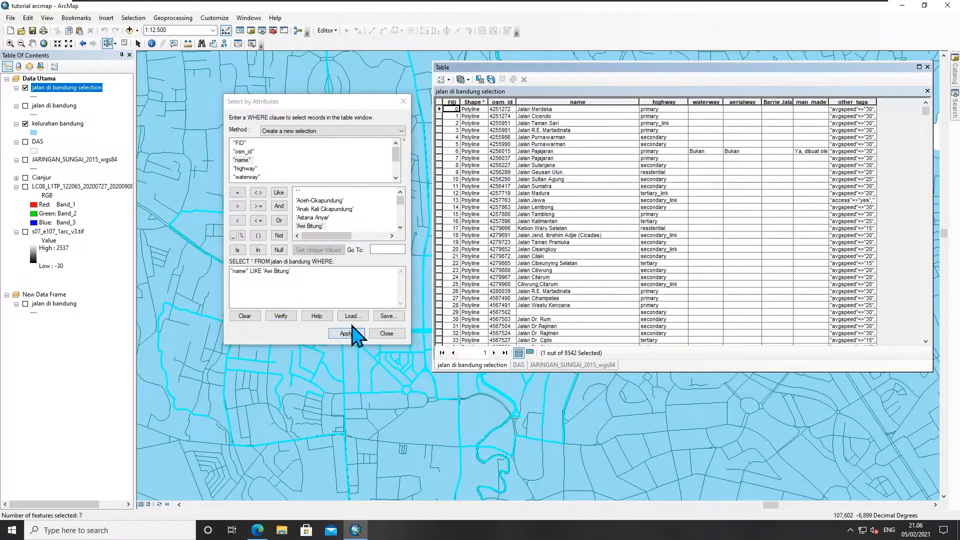
click(530, 353)
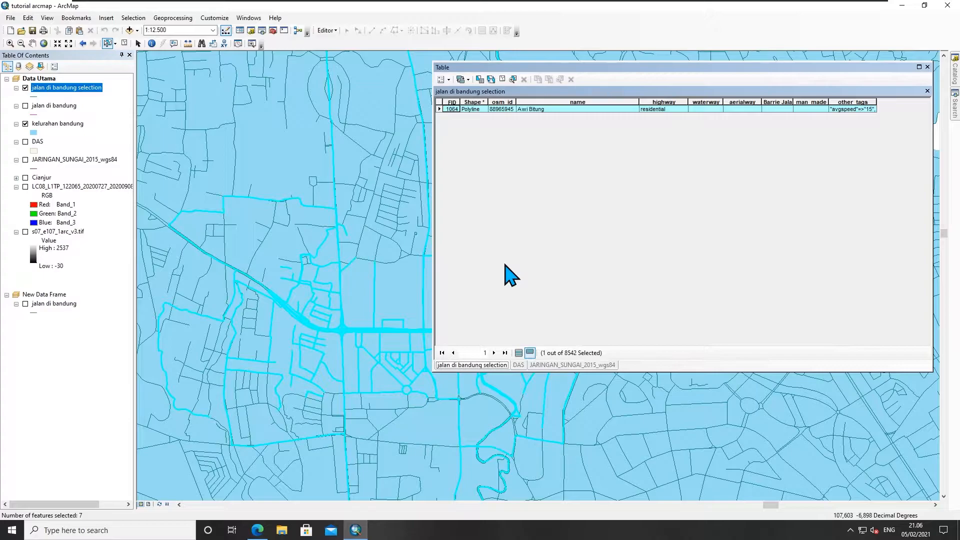
- Reopen Select by Attributes for the road table and change the expression to "name" LIKE 'Jalan%' using the % wildcard
click(441, 79)
click(463, 103)
drag(101, 16, 321, 97)
drag(265, 272, 298, 277)
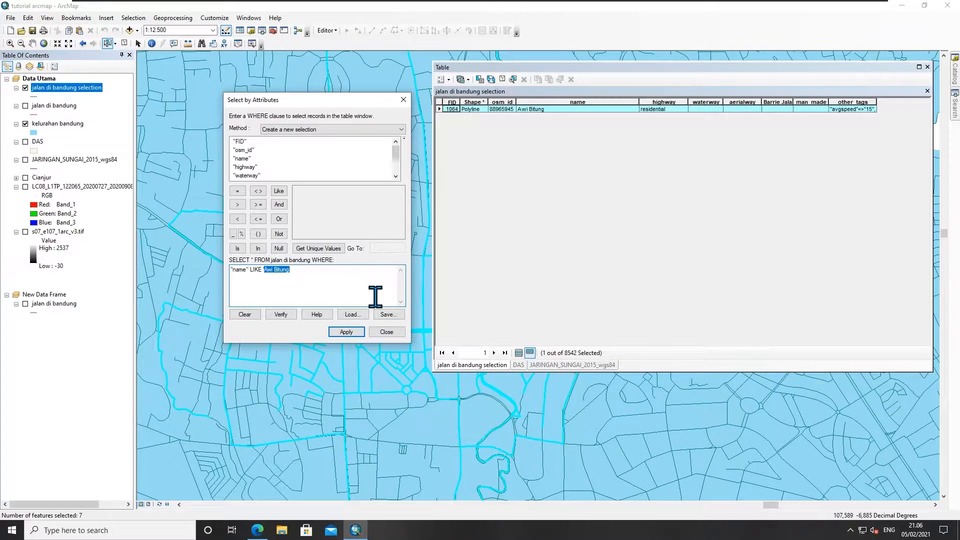
text('Jalan)
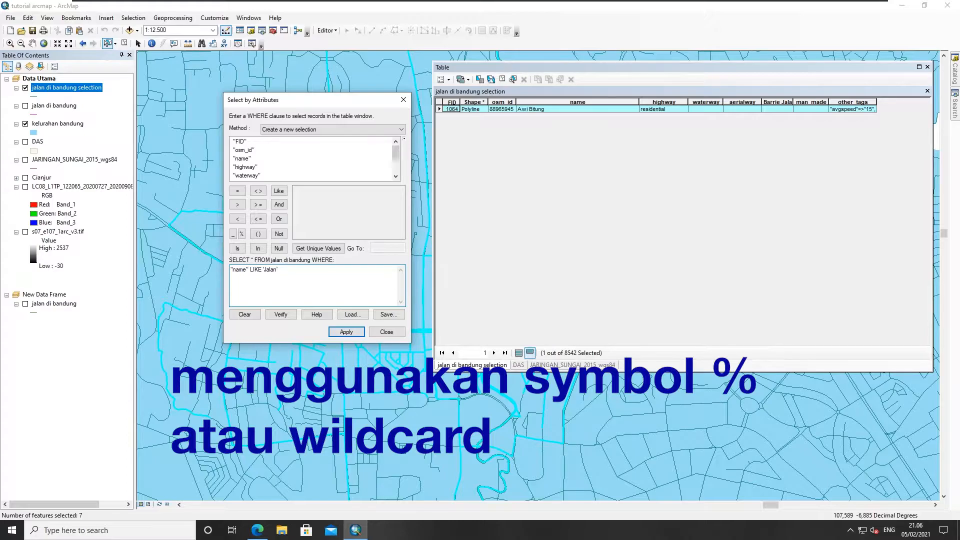
click(242, 234)
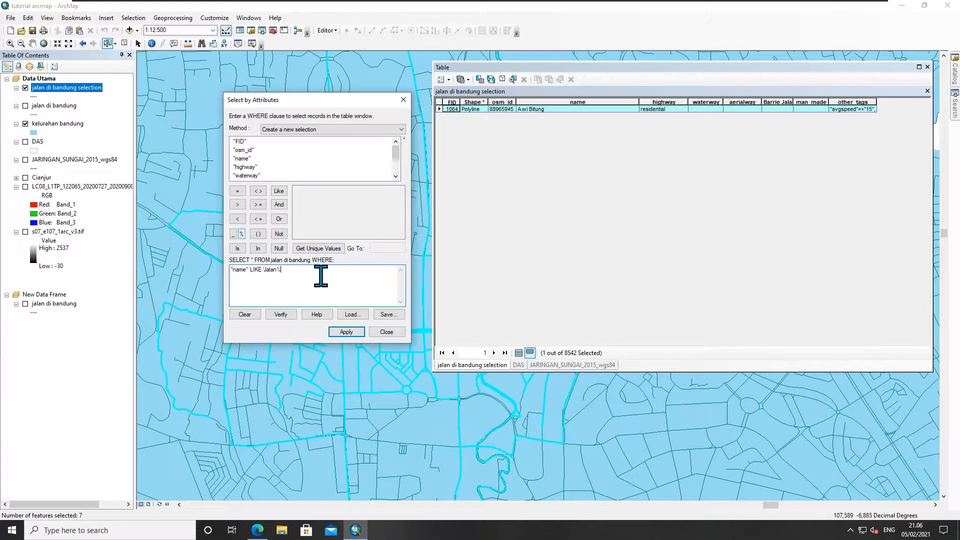
- Verify and apply the LIKE 'Jalan%' query, and look through the selected road records
click(281, 315)
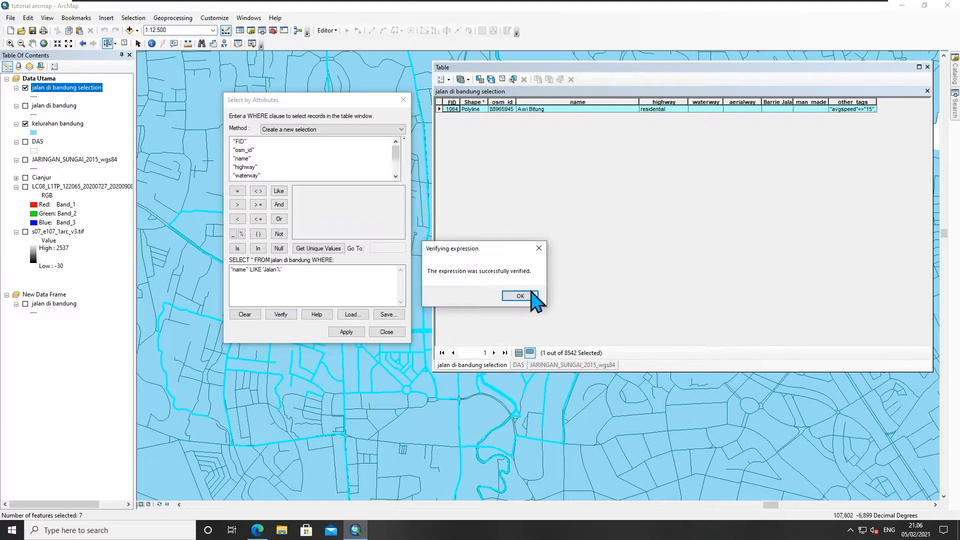
key(Return)
click(346, 332)
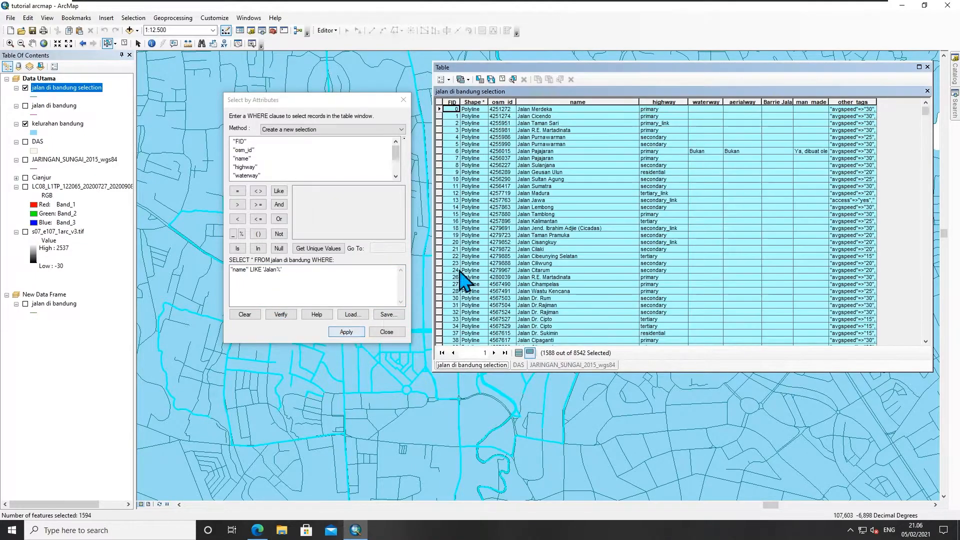
scroll(538, 225, down, 15)
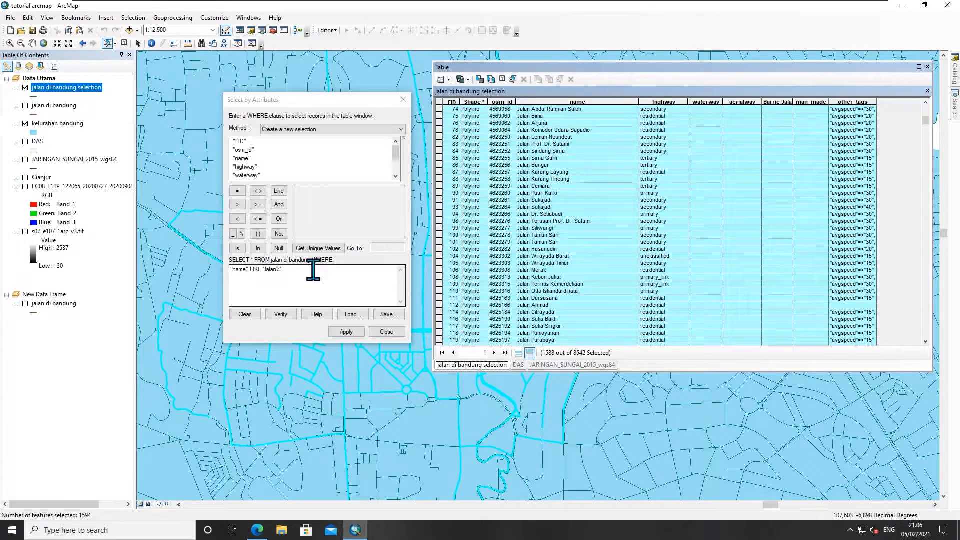
- Change the expression to "name" LIKE '%alan%', apply it, and look through the selected roads
click(339, 270)
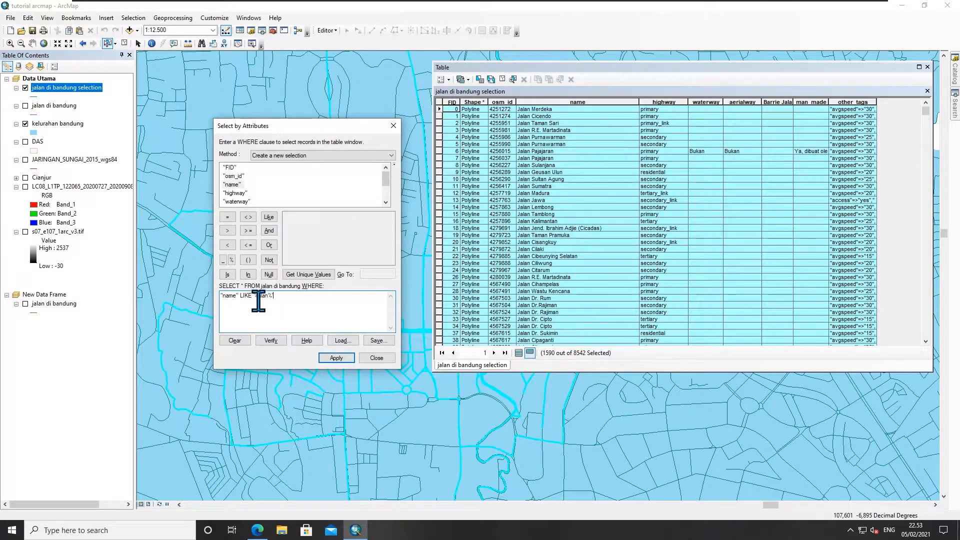
drag(254, 300, 271, 300)
click(337, 359)
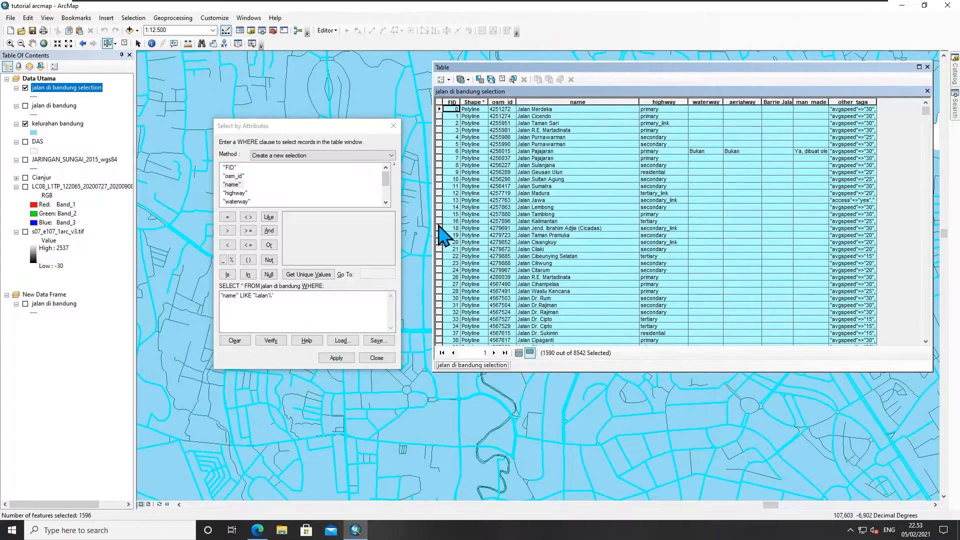
click(525, 110)
scroll(536, 203, down, 10)
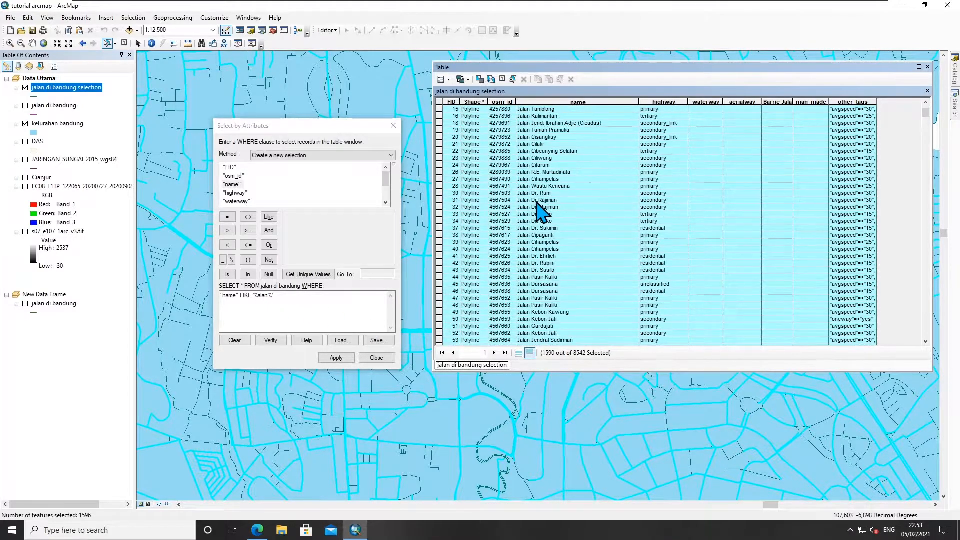
- Change the expression to "name" LIKE '%an%', apply it, review the selected records, and close Select by Attributes
click(271, 301)
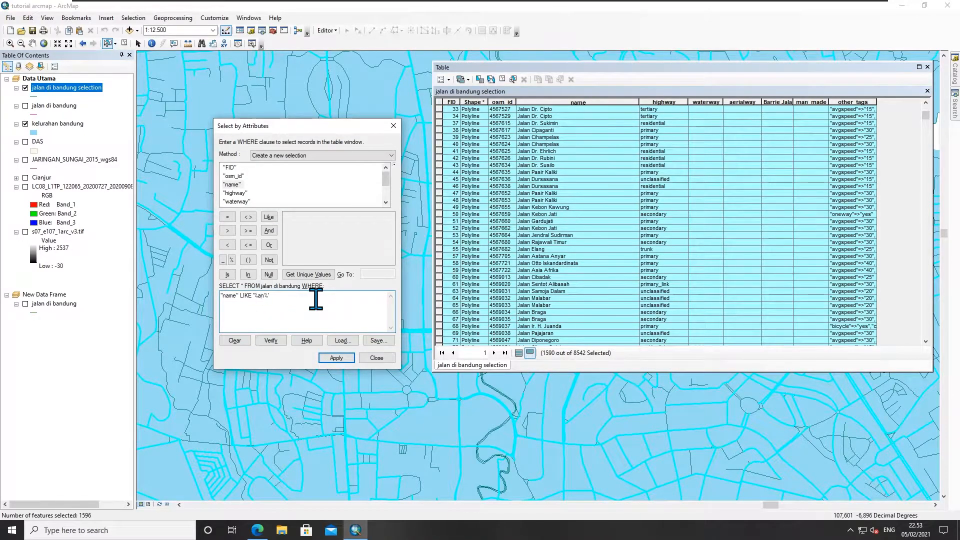
click(337, 358)
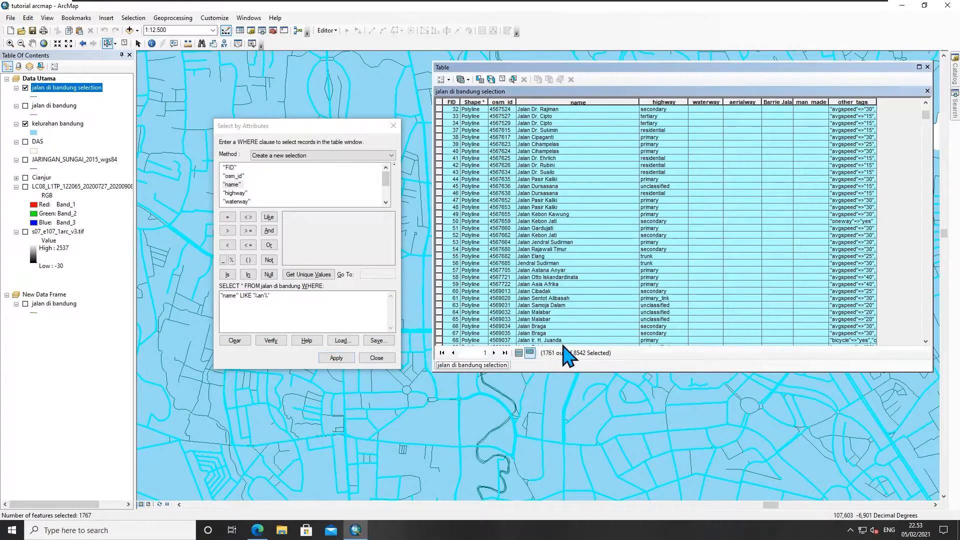
scroll(557, 258, down, 9)
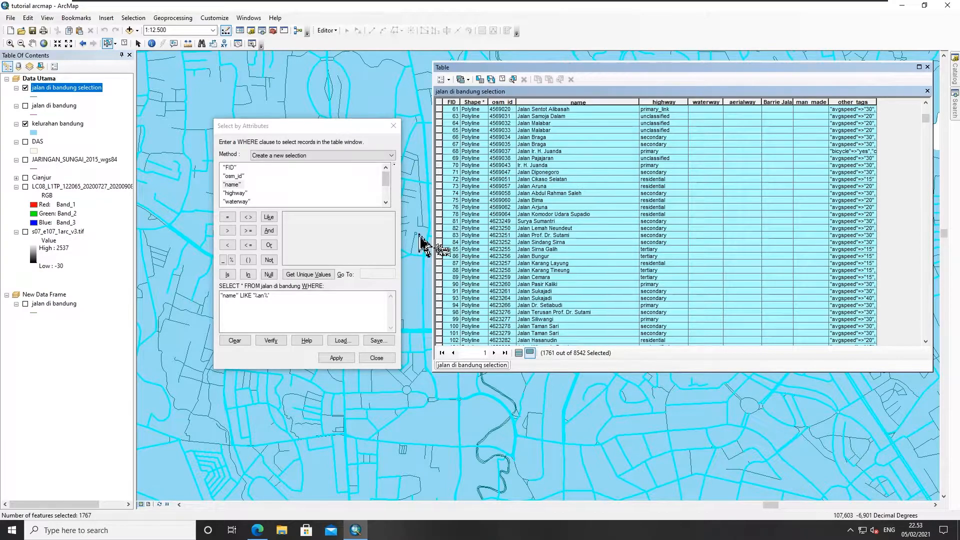
double_click(259, 295)
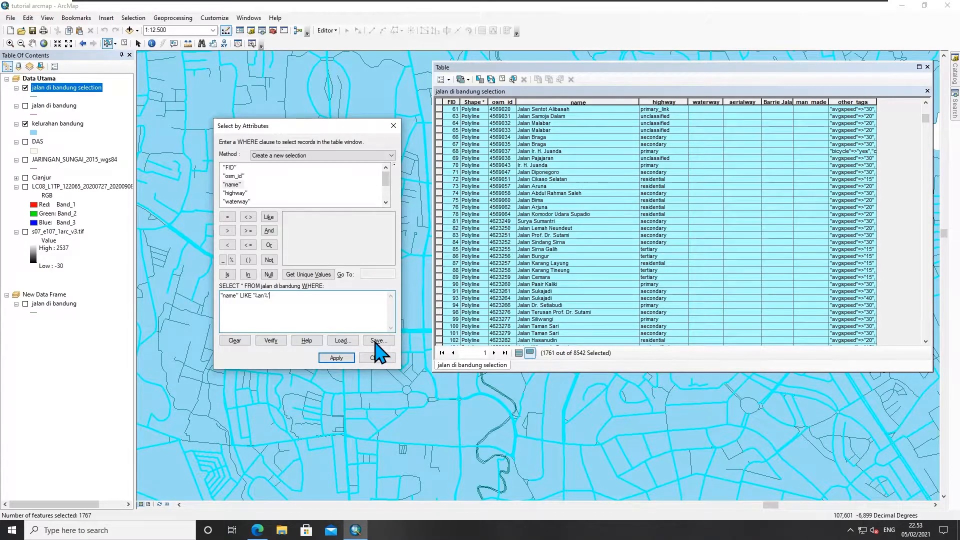
click(376, 358)
- Start adding a field to the road table, named Jarak with type Float
click(445, 80)
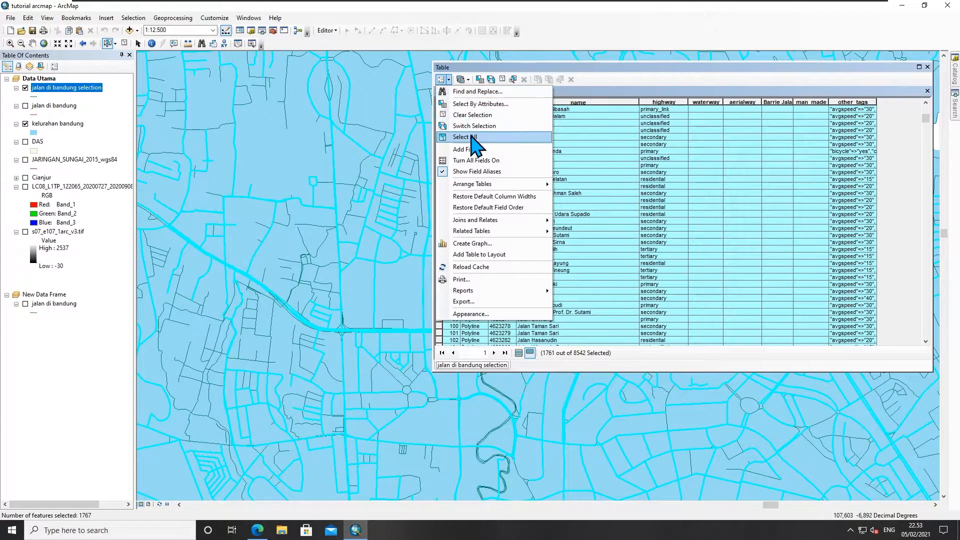
click(480, 150)
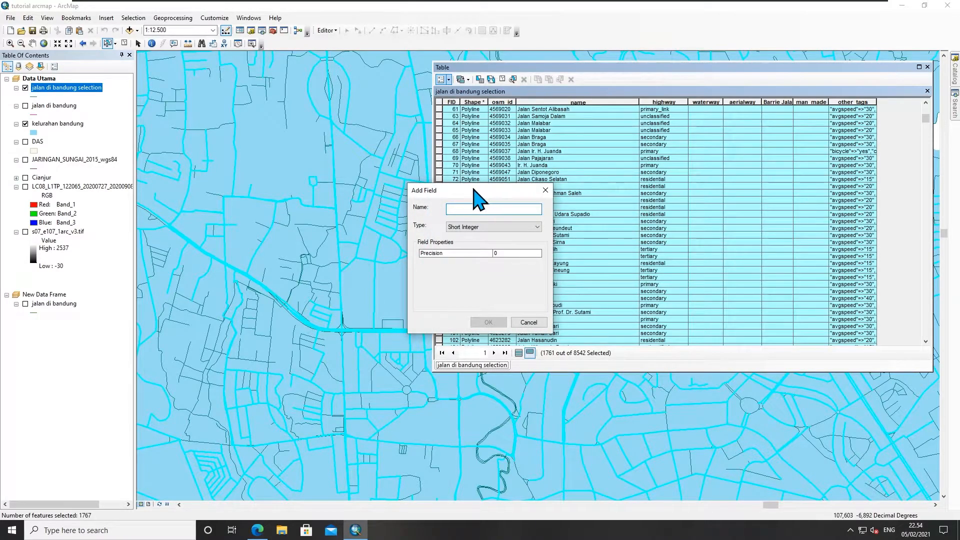
drag(475, 191, 387, 154)
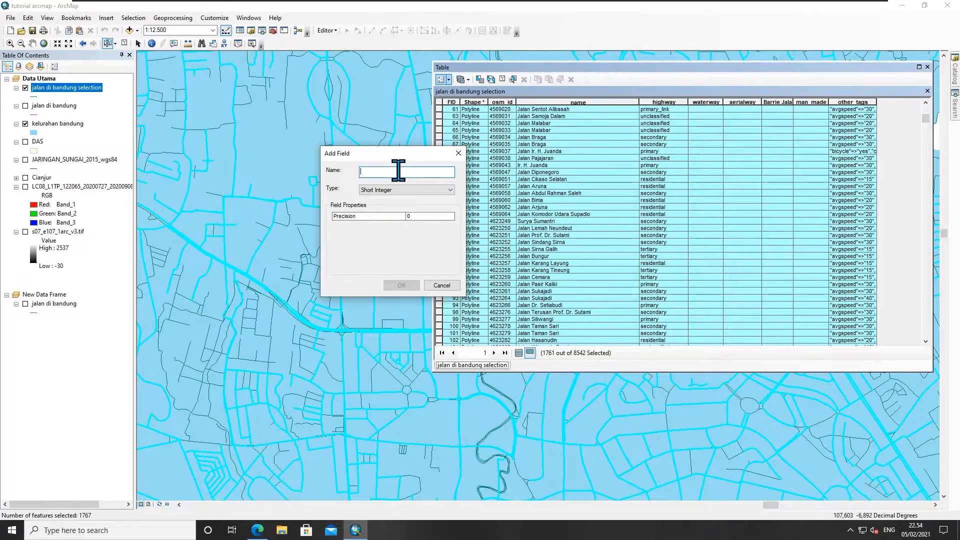
text(arak)
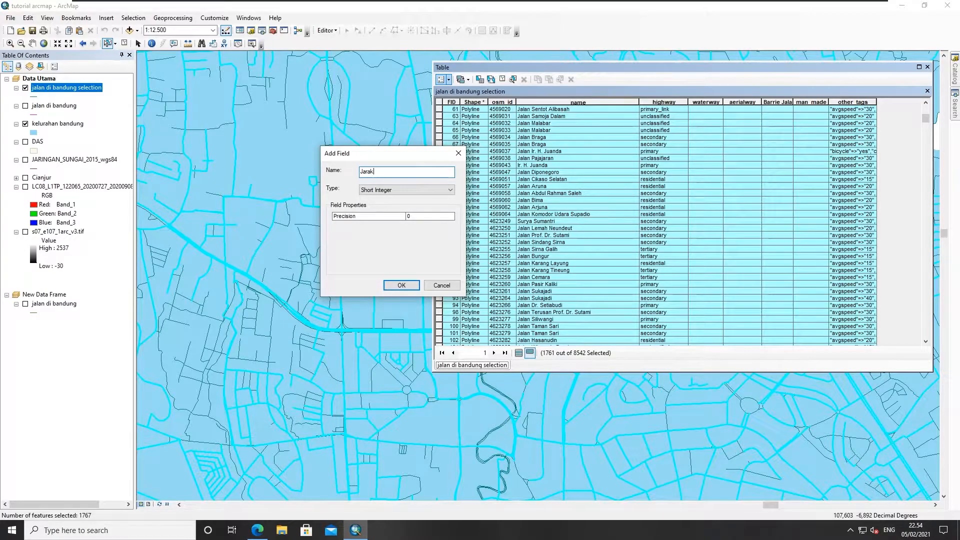
click(416, 190)
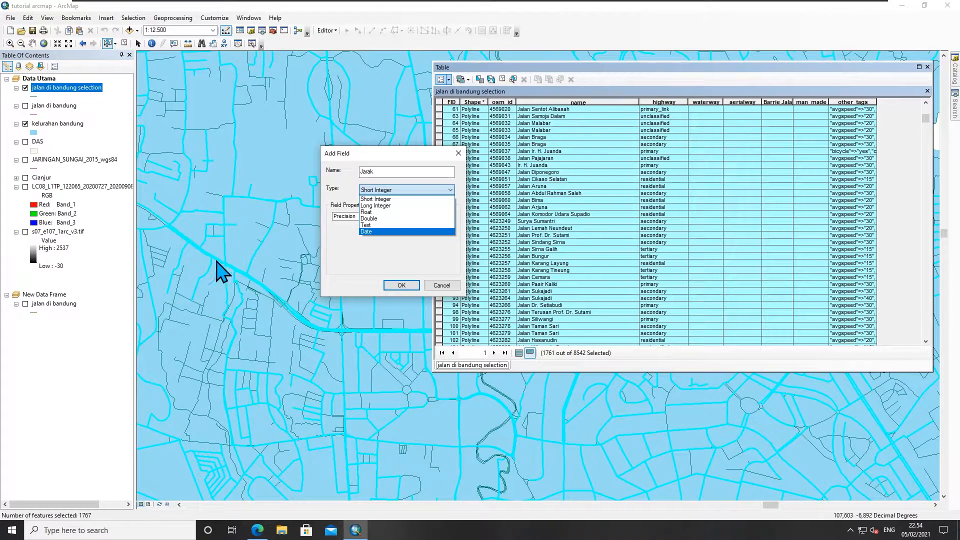
click(380, 212)
- Set the new field's precision to 7 and scale to 2, and create it
click(425, 216)
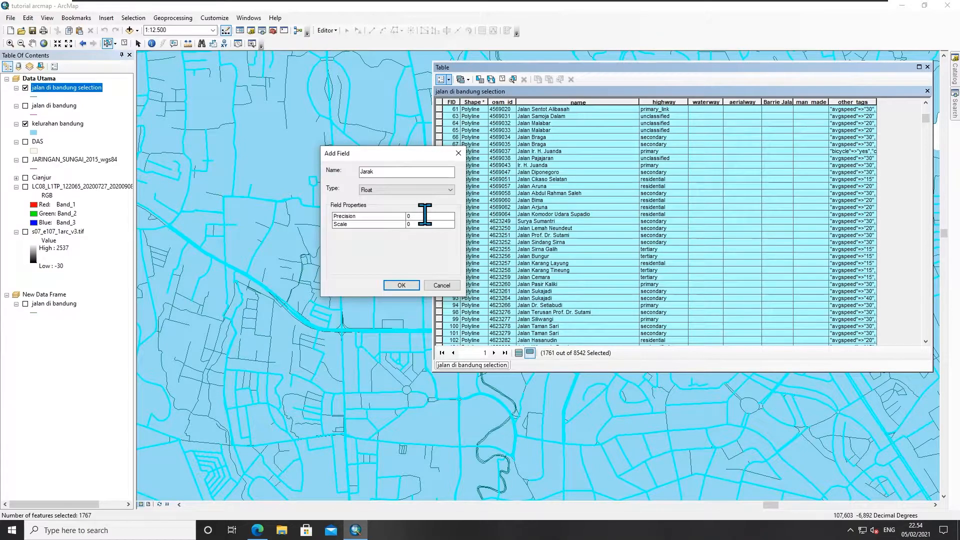
text(7)
key(BackSpace)
text(2)
click(402, 285)
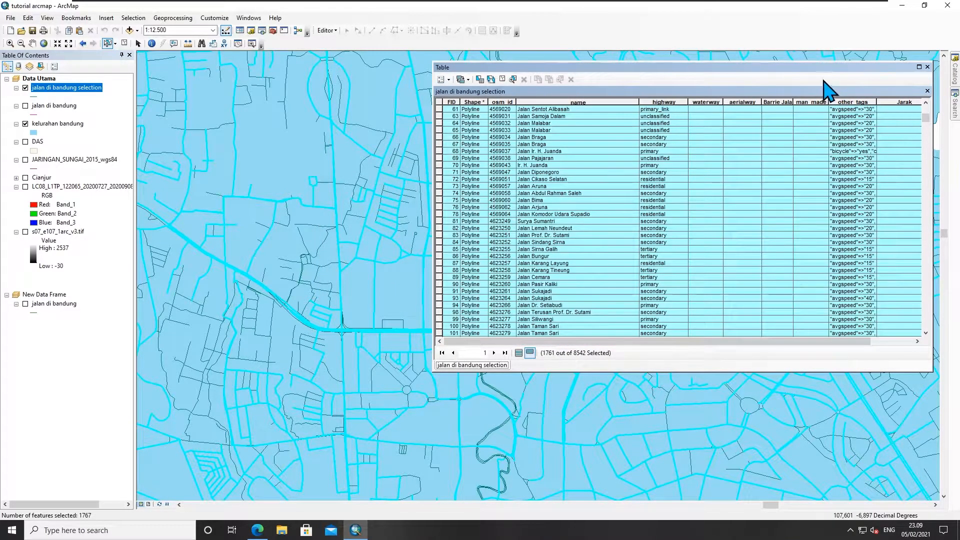
- Widen the table window to show the whole Jarak column, and highlight that field through its field properties
drag(791, 69, 499, 96)
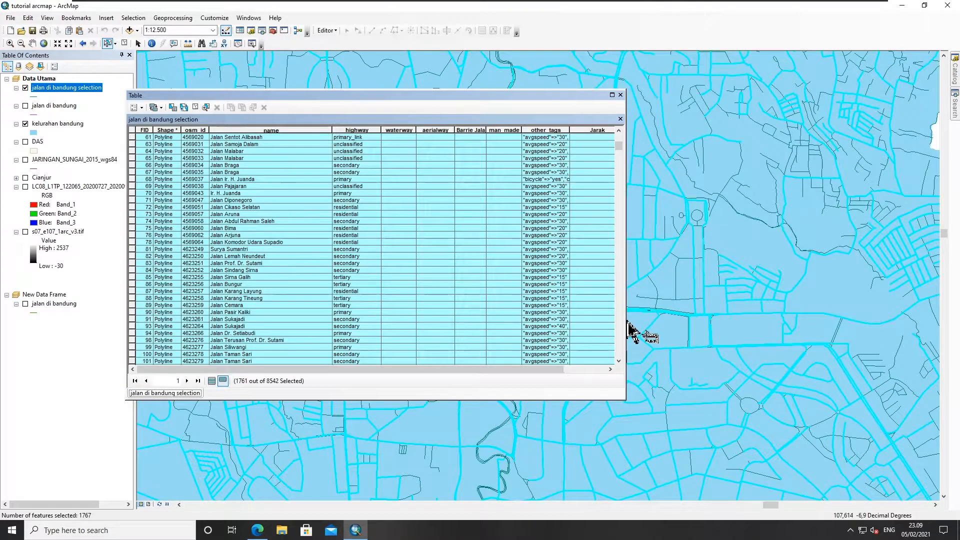
drag(626, 319, 719, 323)
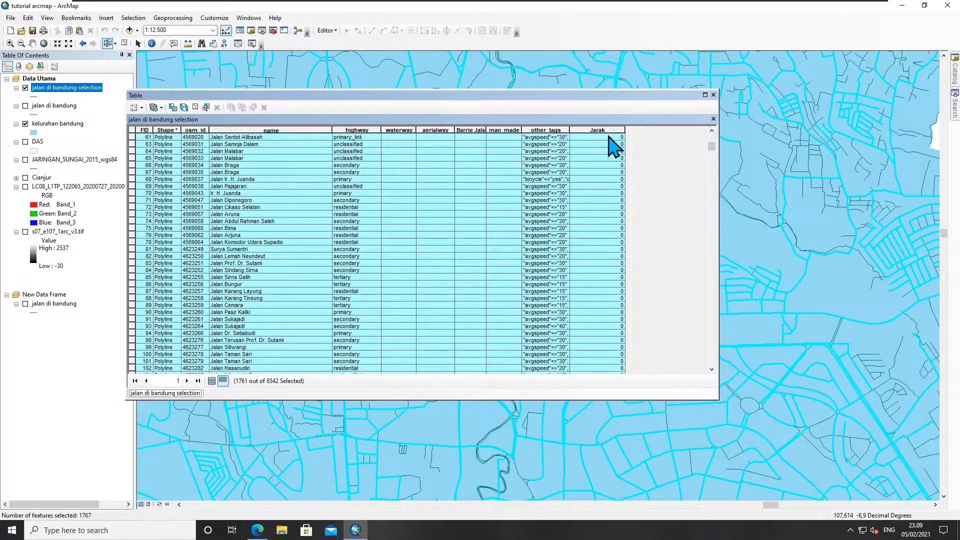
right_click(605, 129)
click(639, 256)
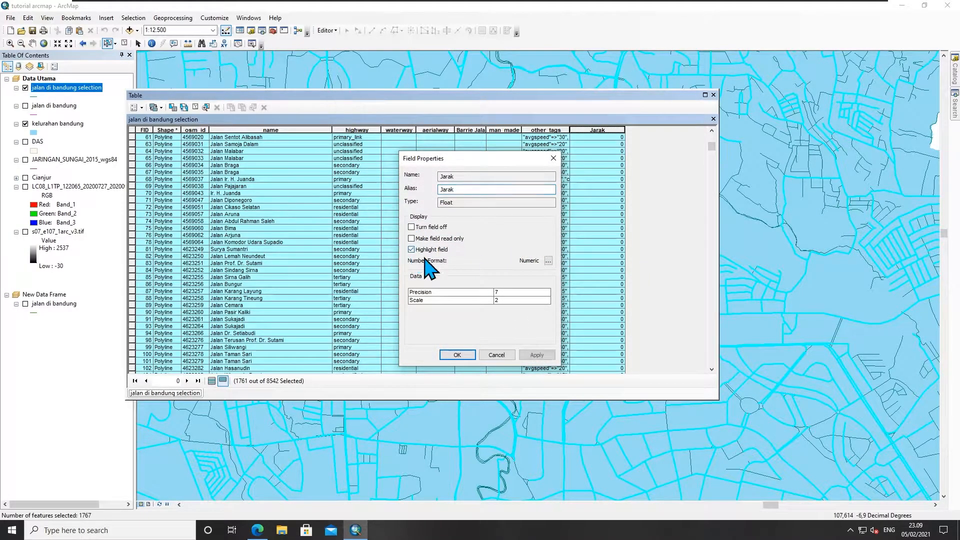
click(537, 355)
- Remove the Jarak field's highlight, and try turning the field off and on again in the table
click(411, 249)
click(411, 239)
click(413, 238)
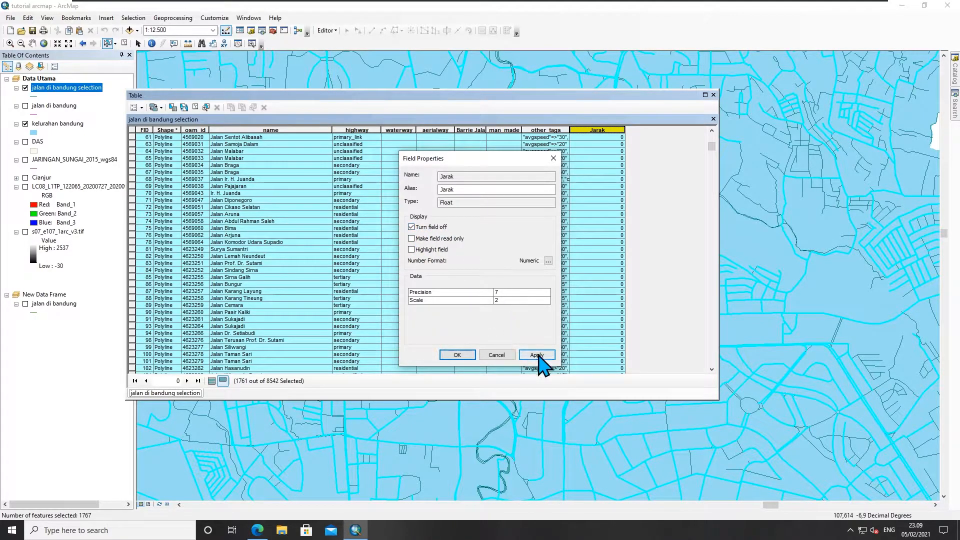
click(536, 354)
click(412, 228)
click(536, 355)
click(496, 228)
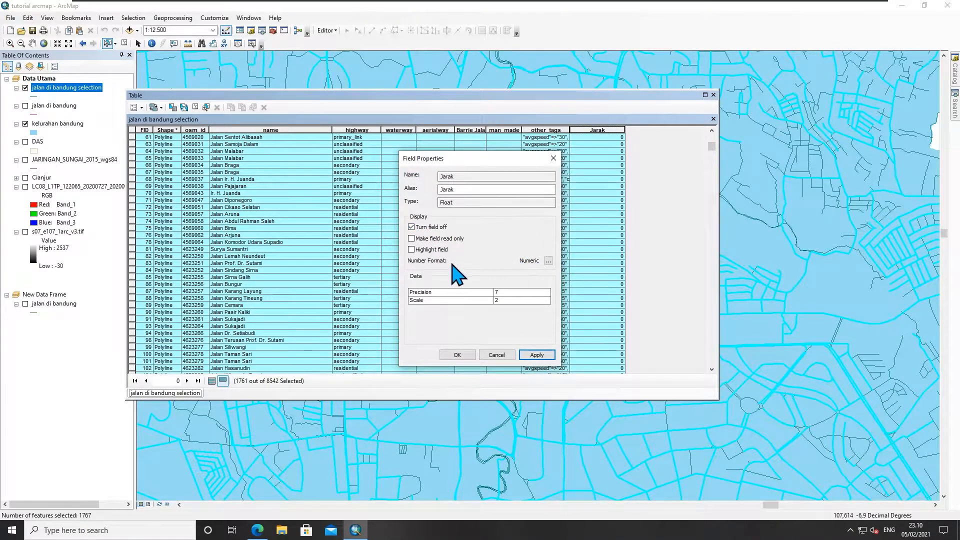
- Set Jarak's number format to numeric with 3 decimal places, and apply it with the field turned off
click(549, 260)
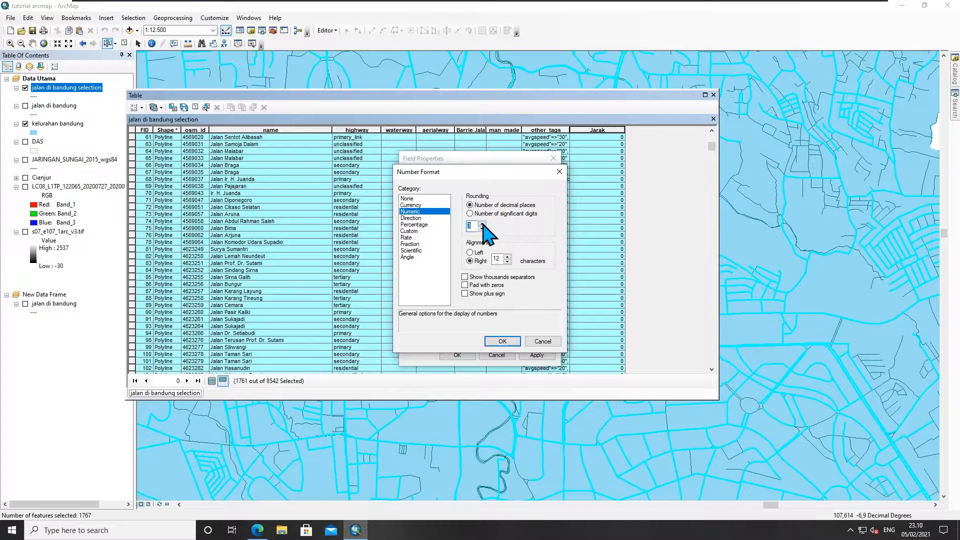
click(511, 341)
click(525, 353)
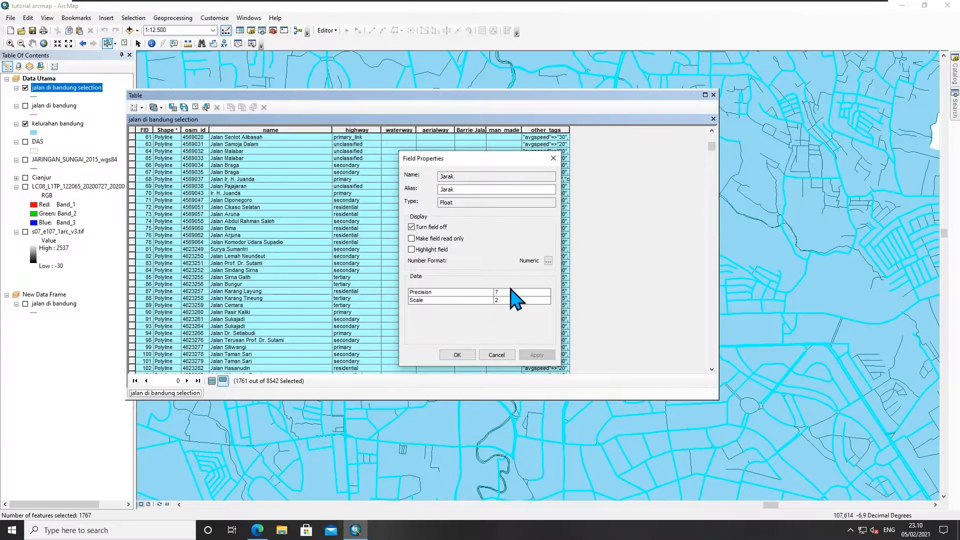
click(548, 261)
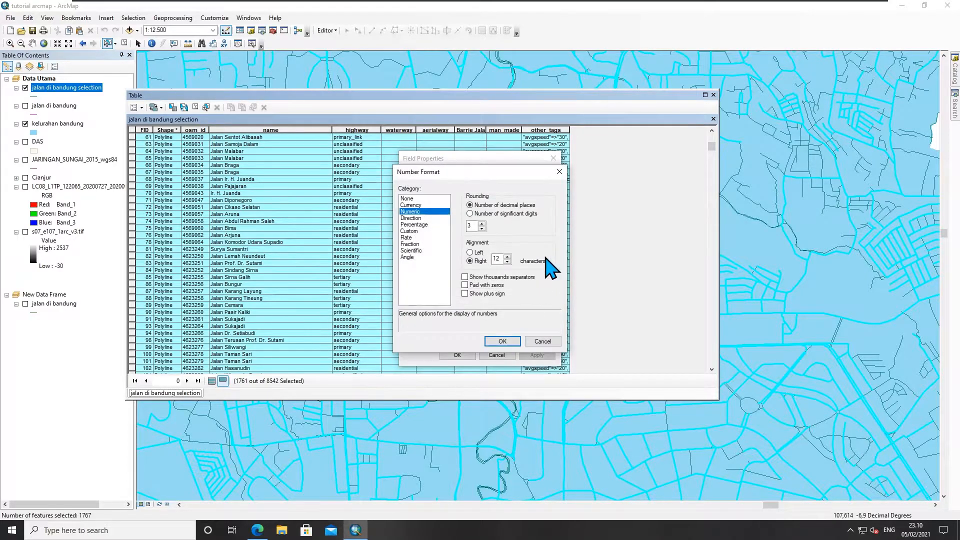
click(542, 341)
- Turn the Jarak field back on and accept its field properties
click(411, 227)
click(537, 355)
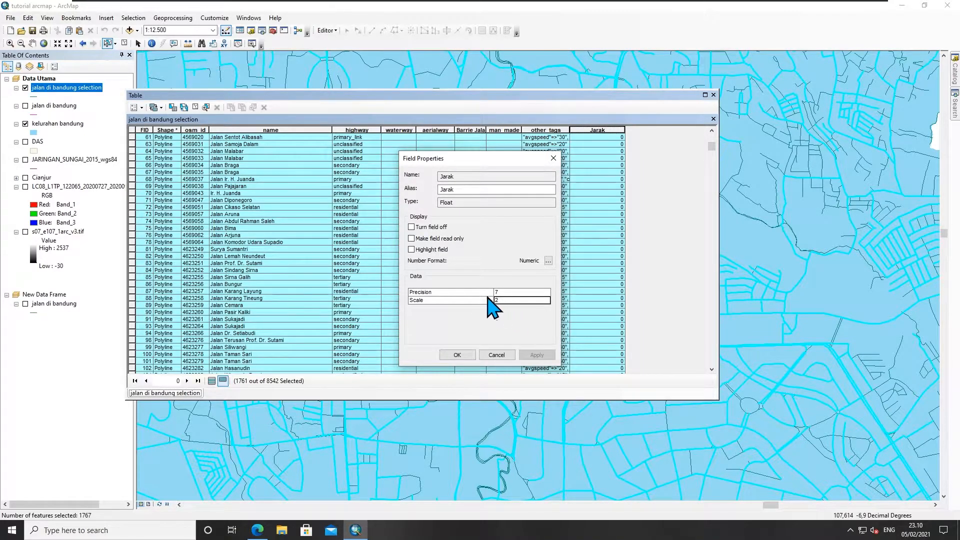
click(457, 356)
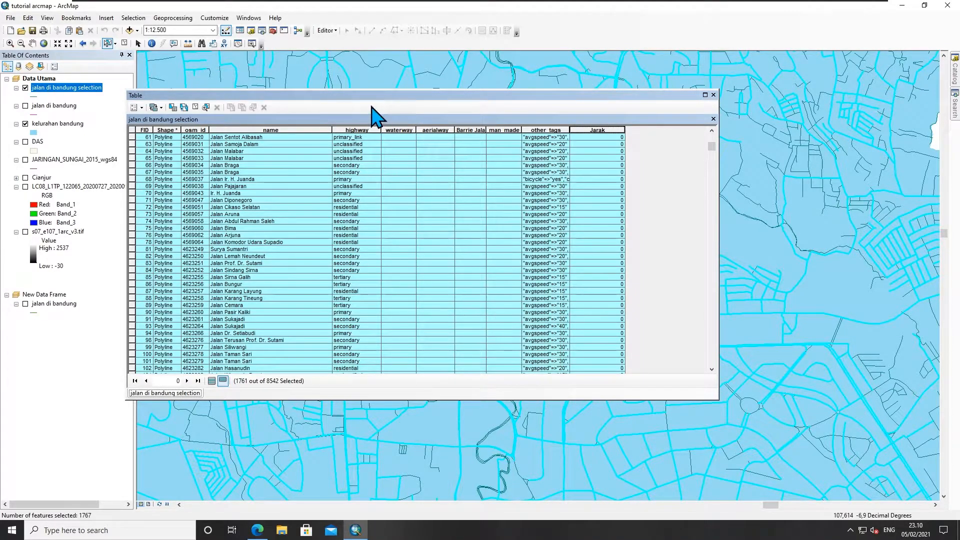
- Select the Jarak column and try Calculate Geometry on it, declining to calculate outside an edit session
drag(389, 94, 411, 81)
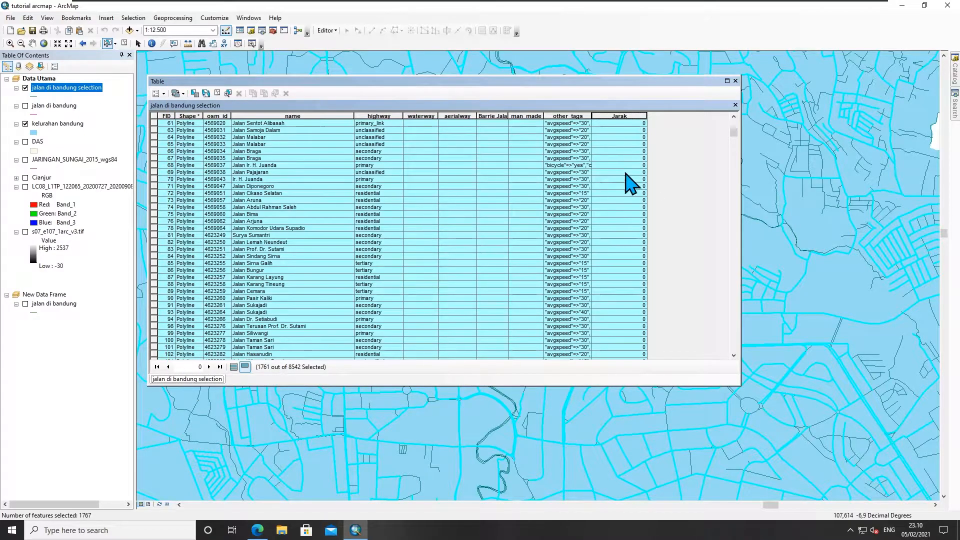
click(625, 129)
click(623, 115)
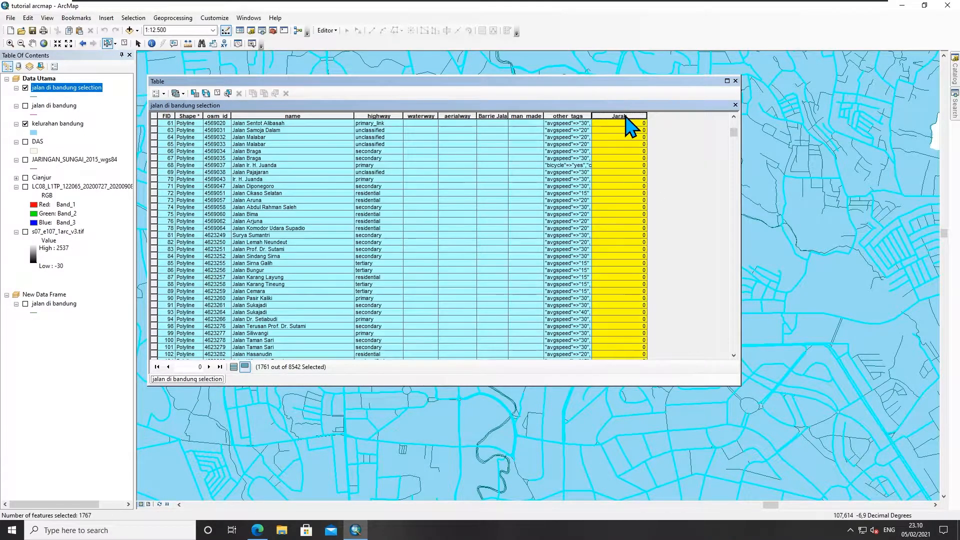
right_click(623, 118)
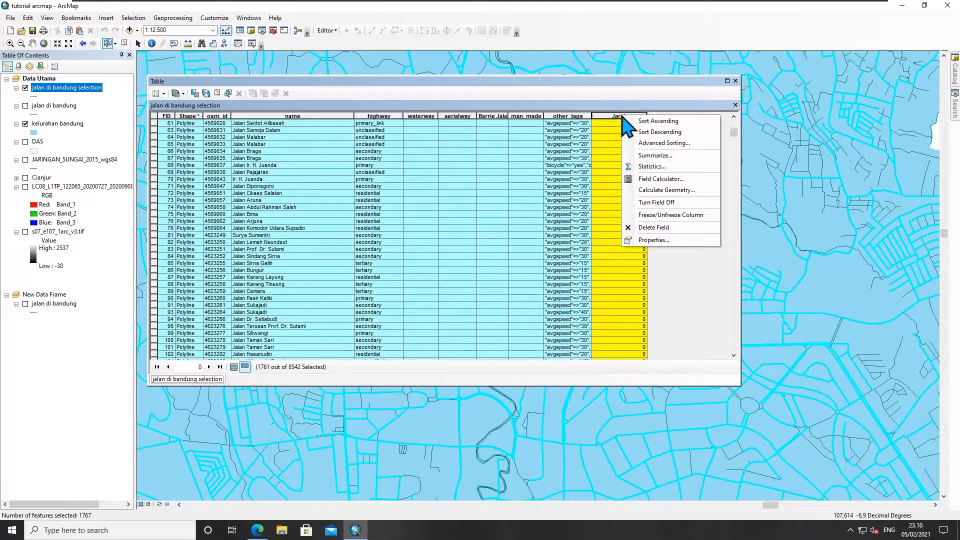
click(652, 195)
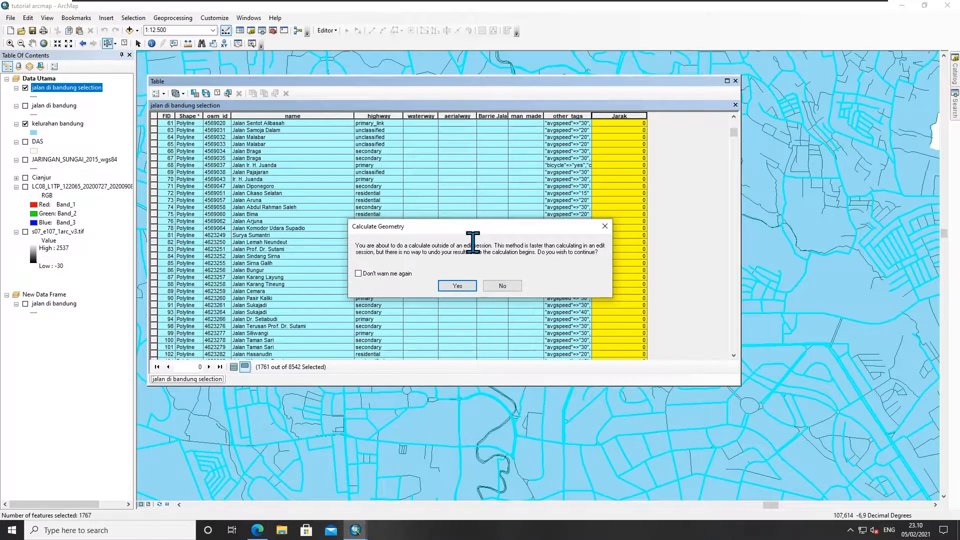
click(510, 287)
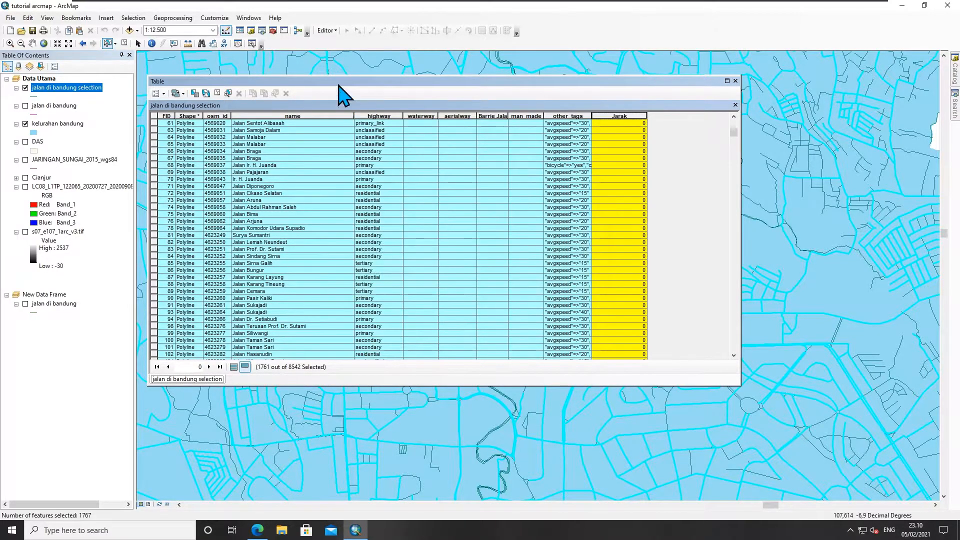
- Start an edit session on the jalan di bandung selection layer
click(329, 31)
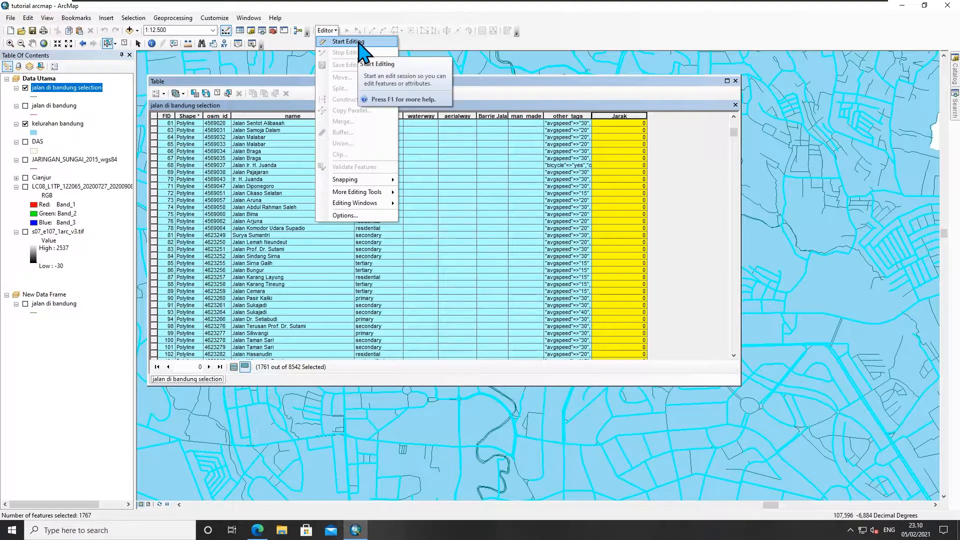
click(360, 43)
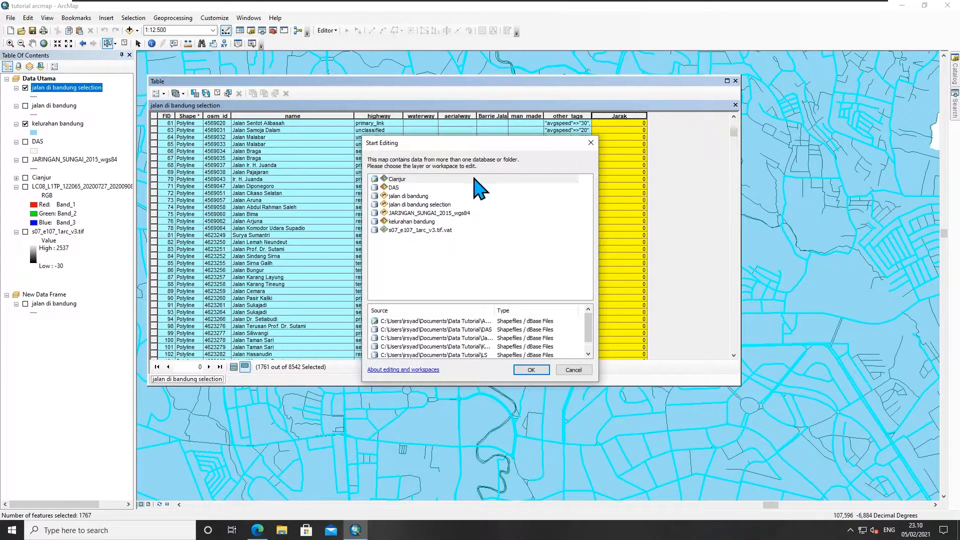
click(413, 204)
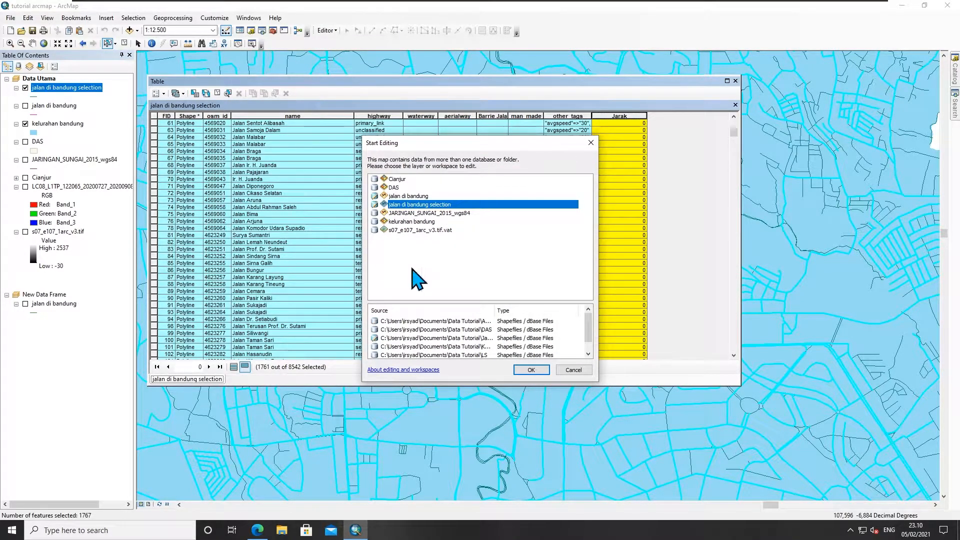
click(531, 369)
- Calculate geometry for the Jarak column using X Coordinate of Line Start, the data source's coordinate system and decimal degrees
right_click(620, 118)
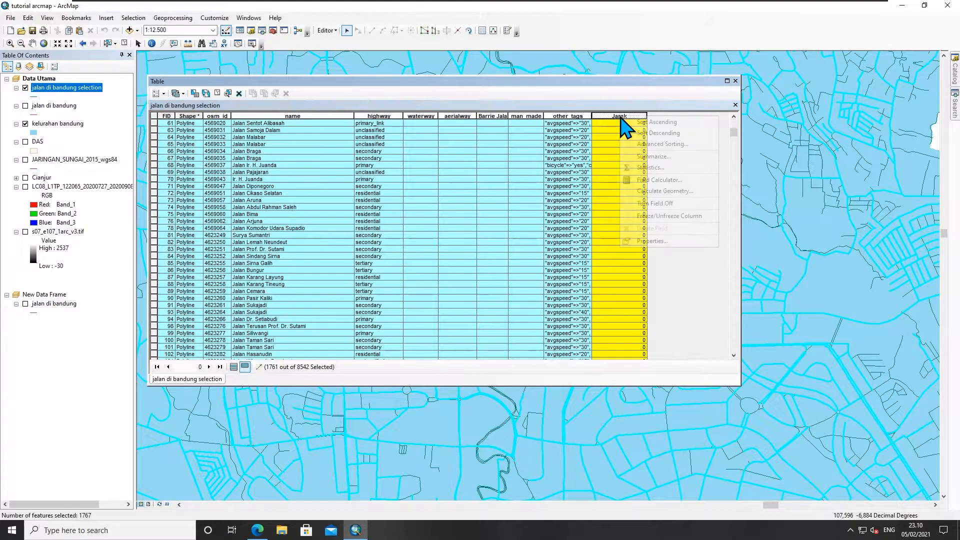
click(647, 194)
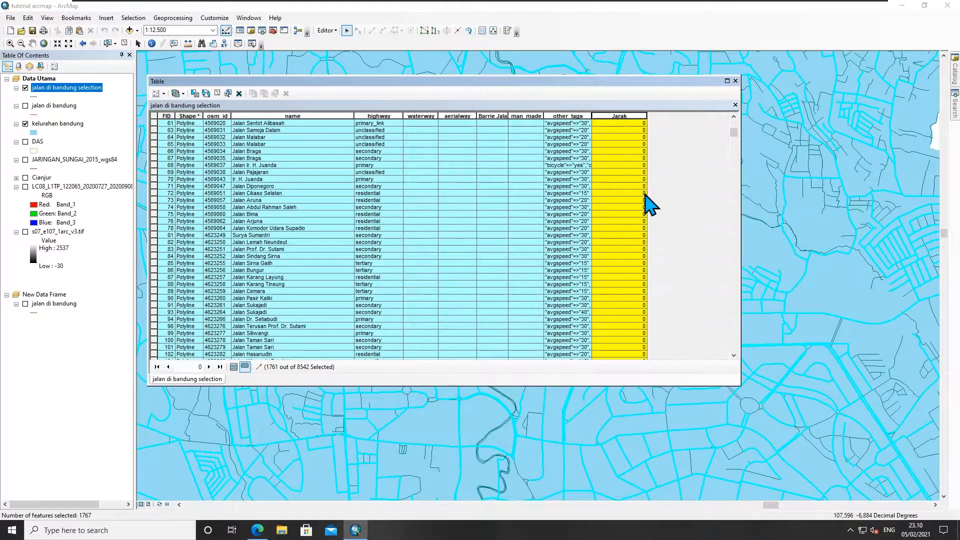
drag(470, 189, 455, 183)
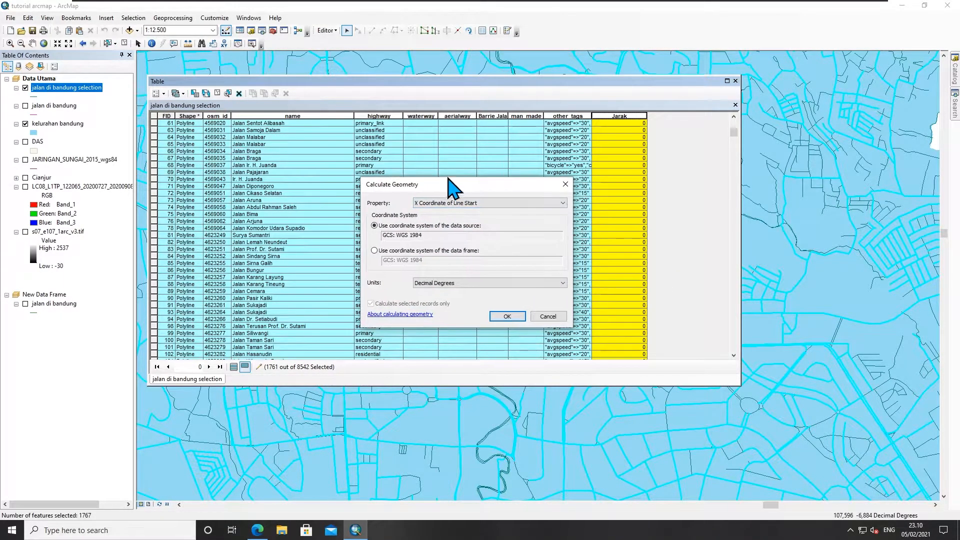
click(482, 204)
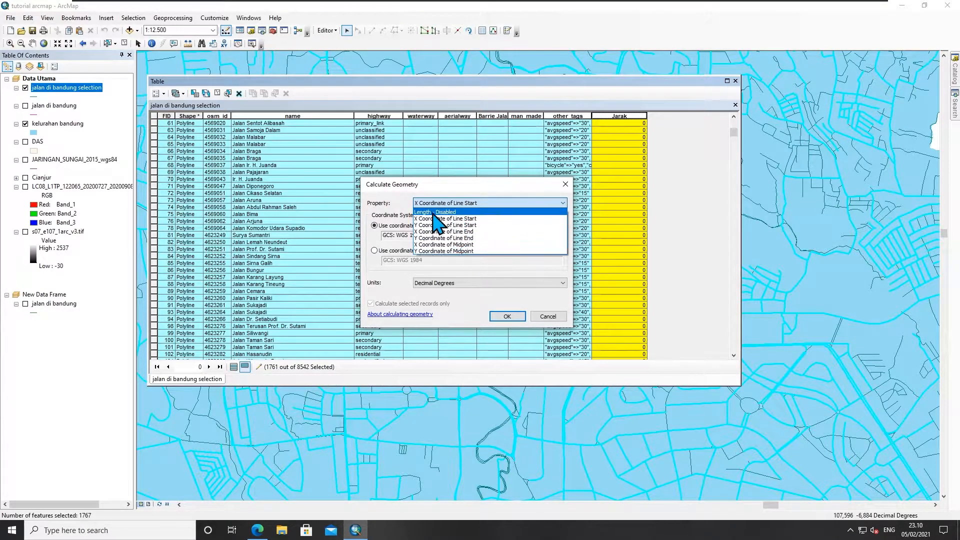
click(440, 196)
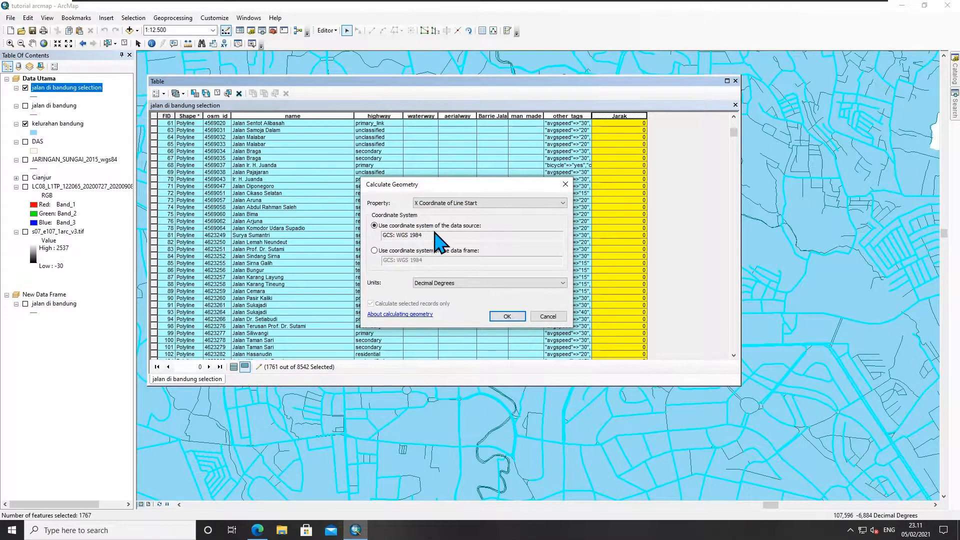
drag(383, 235, 401, 236)
click(446, 283)
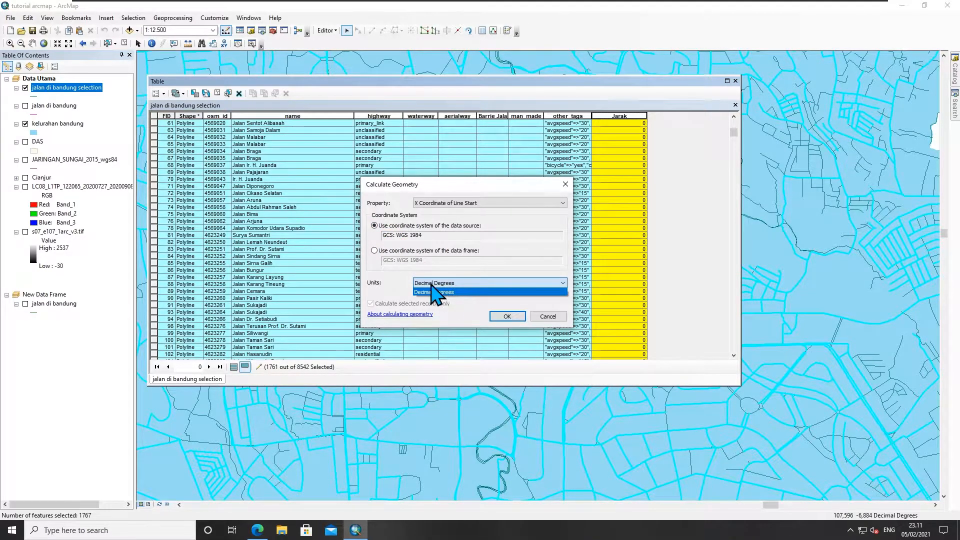
click(440, 203)
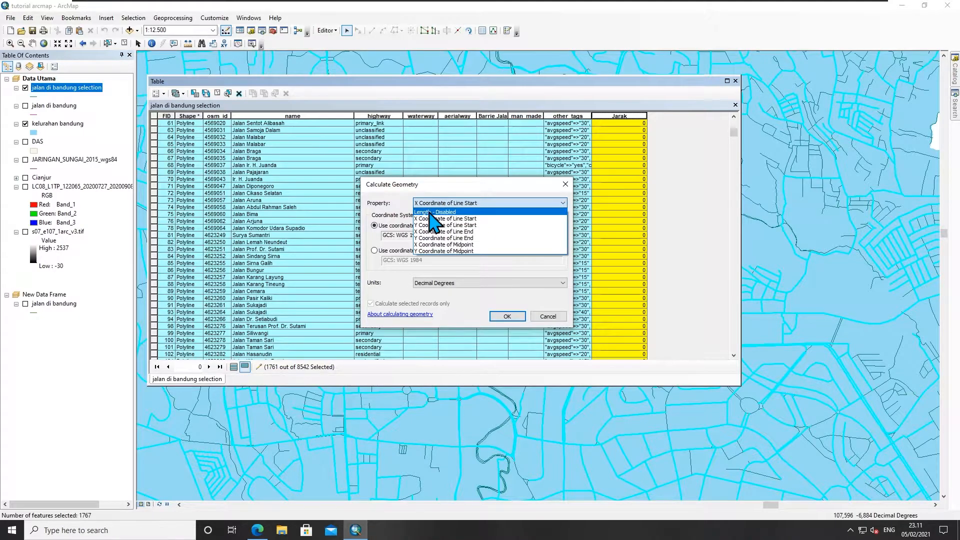
click(491, 219)
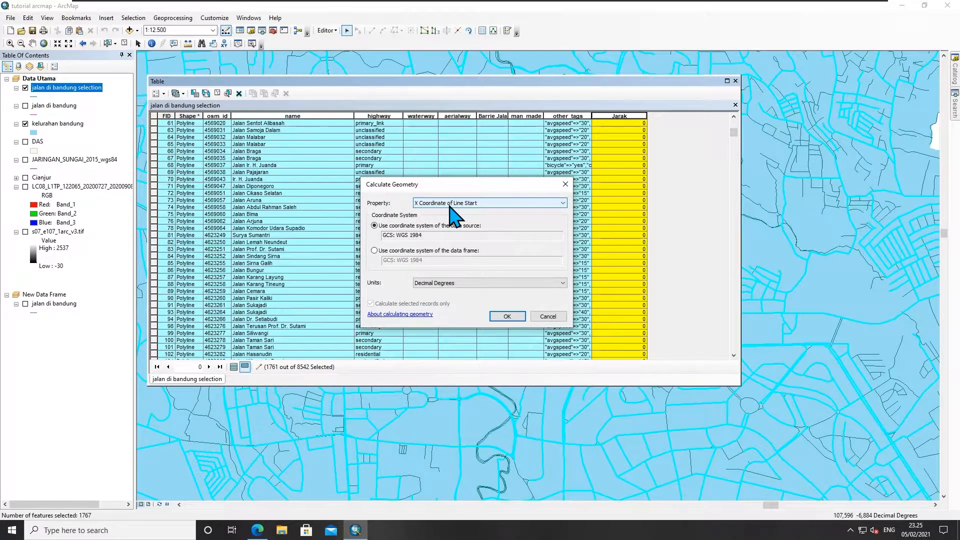
click(508, 317)
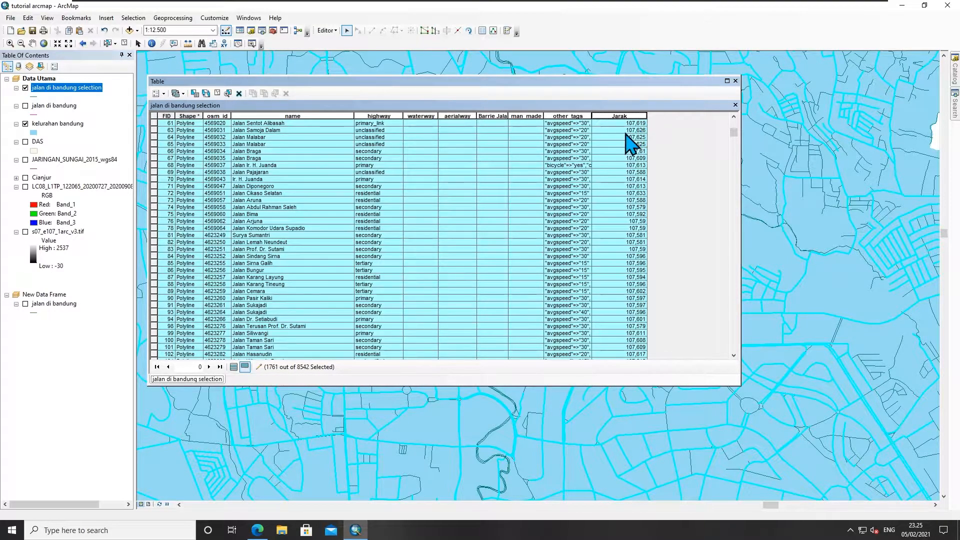
- Open the Jarak field's properties and apply a numeric format with 2 decimal places
right_click(622, 111)
click(651, 244)
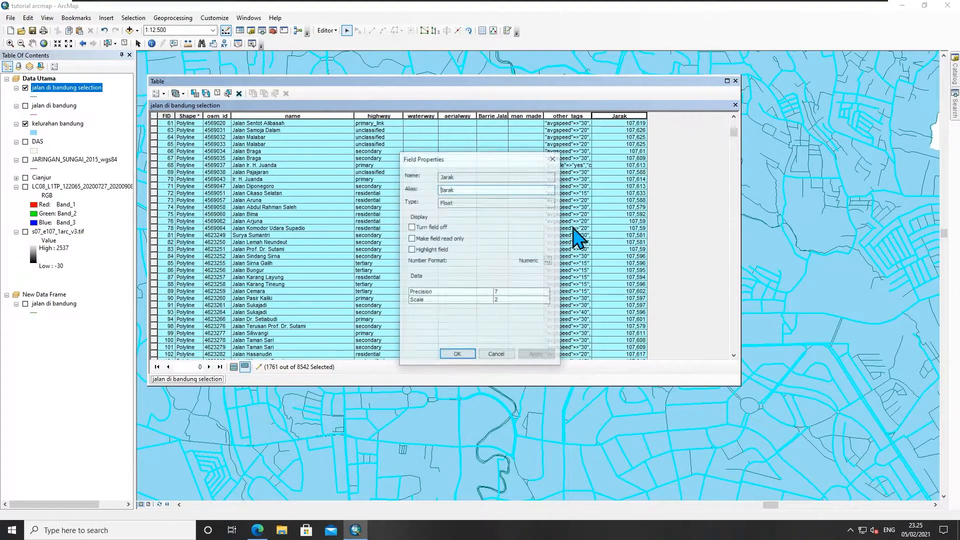
click(548, 260)
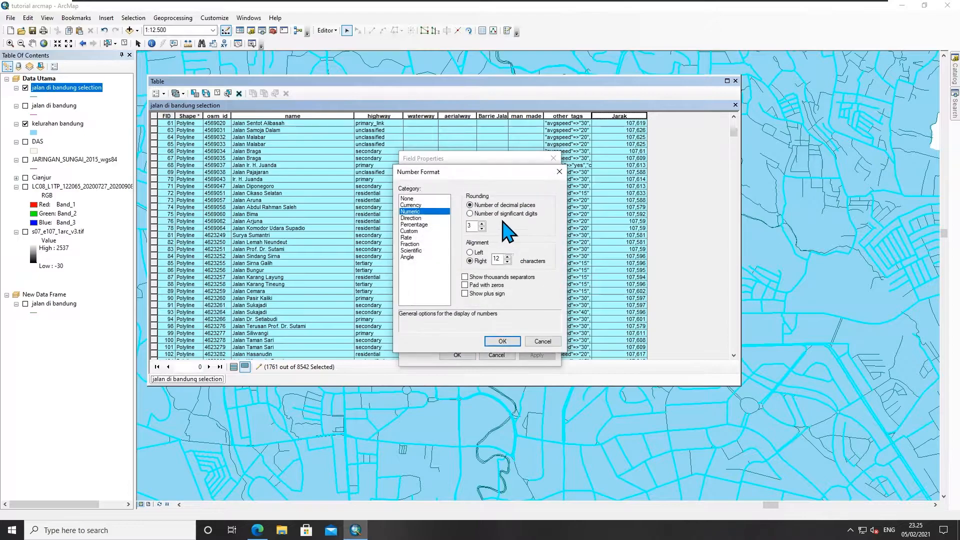
click(502, 341)
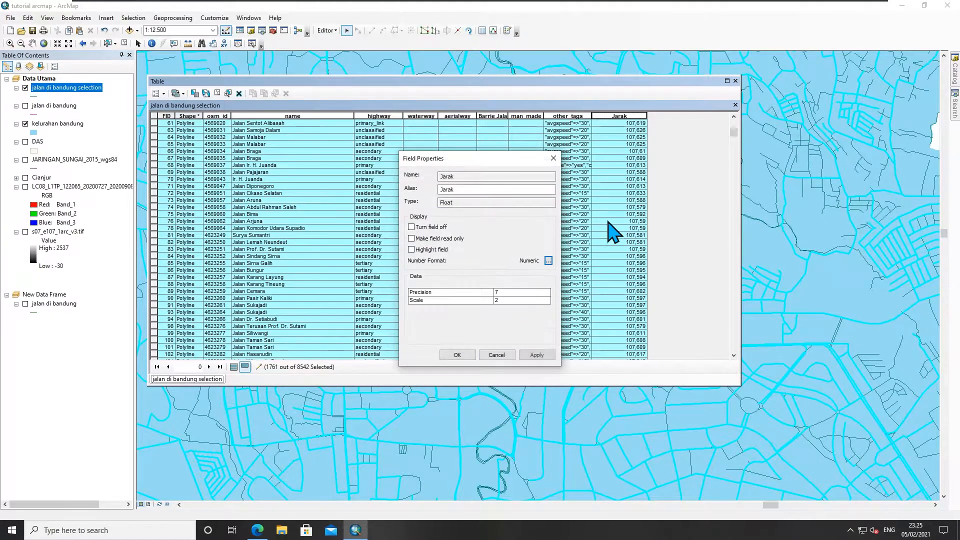
click(535, 355)
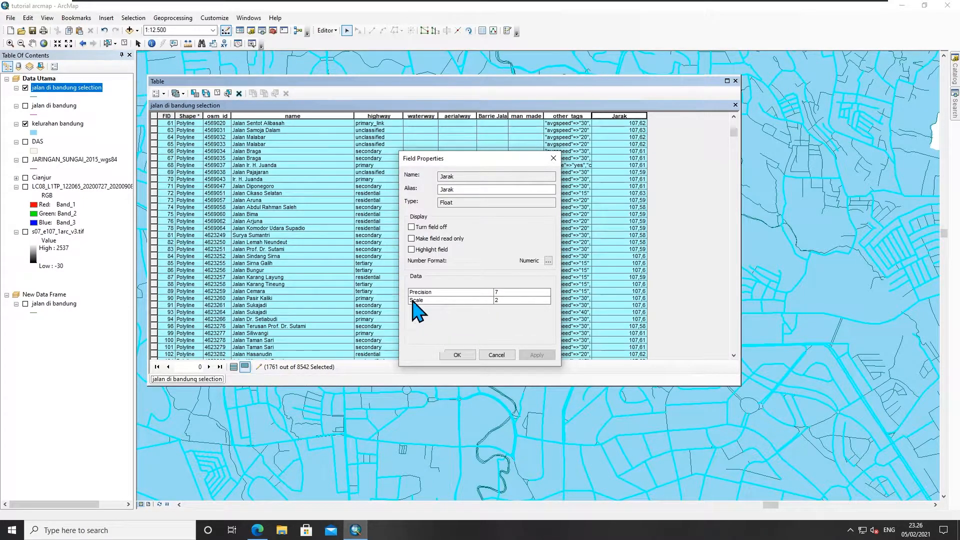
- Apply 4 decimal places to Jarak's numeric format
click(548, 261)
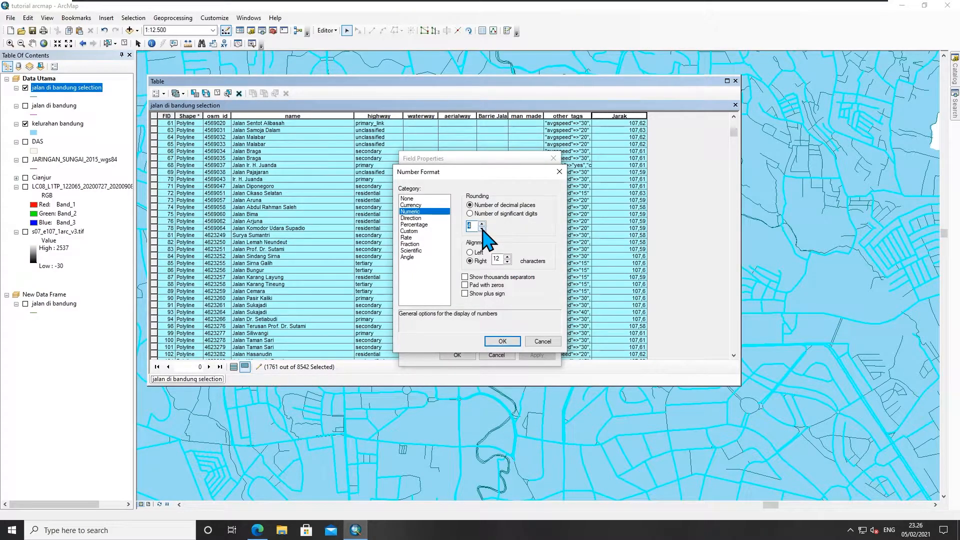
click(503, 341)
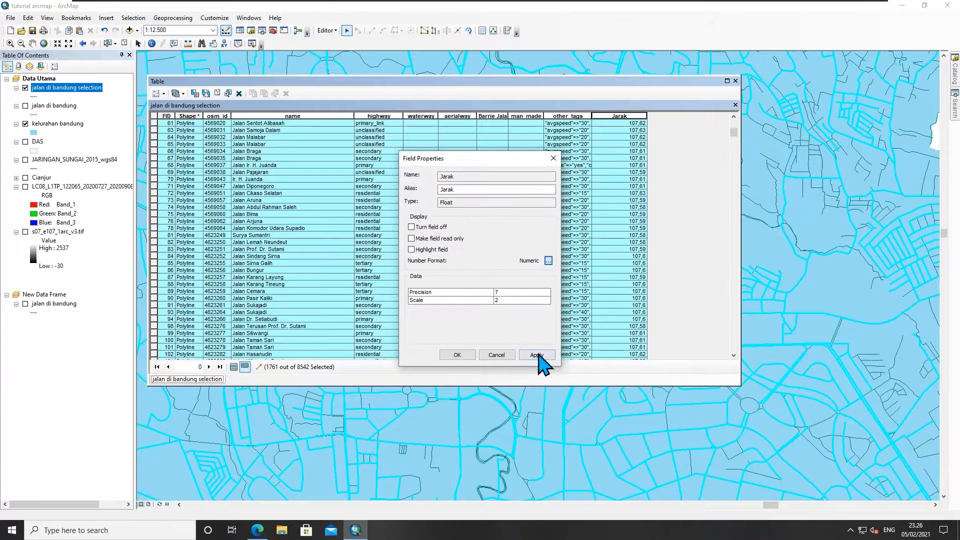
click(537, 356)
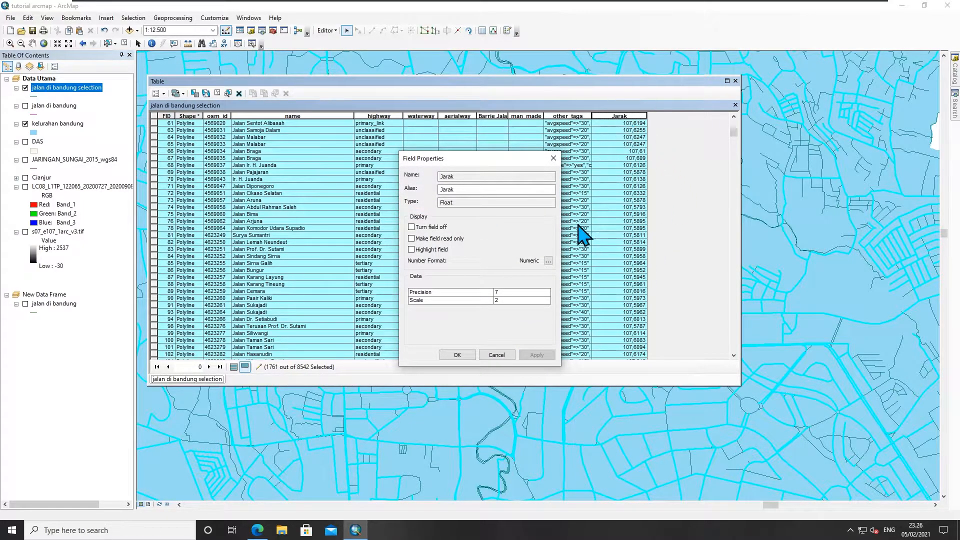
- Set Jarak's numeric format to 11 decimal places and accept the field properties
click(548, 260)
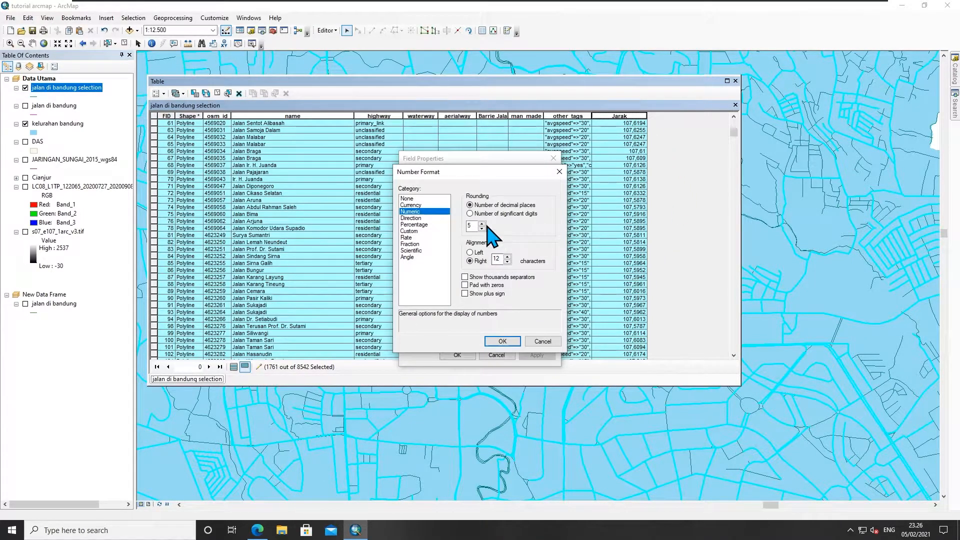
click(503, 341)
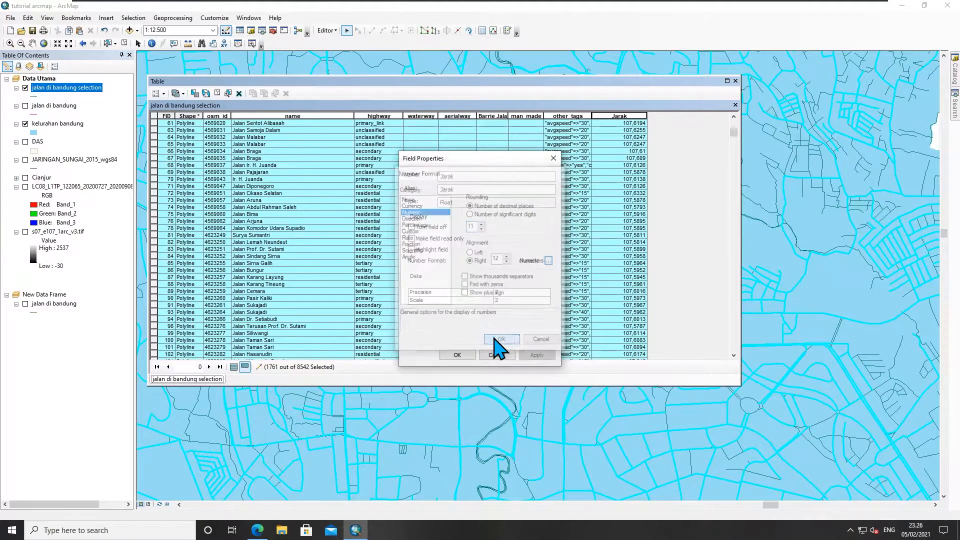
click(538, 355)
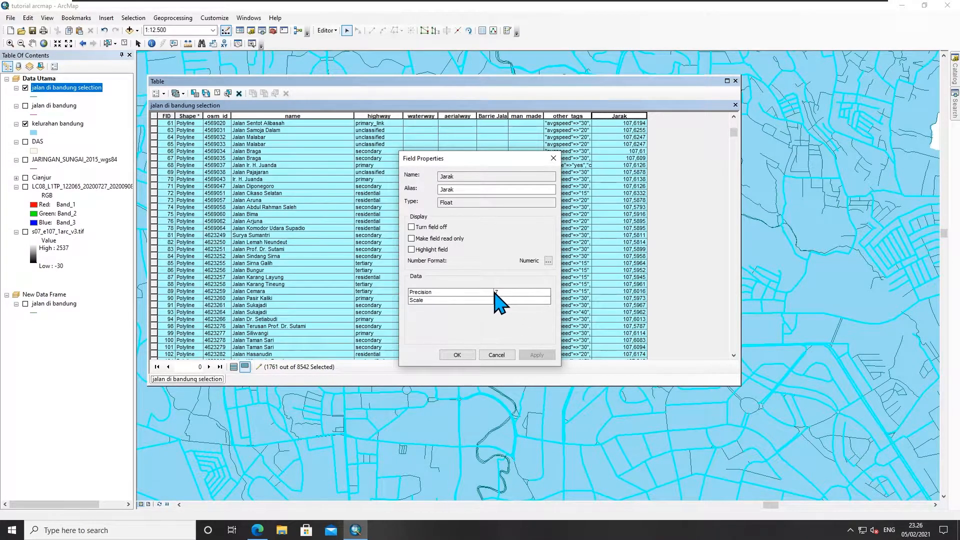
click(459, 355)
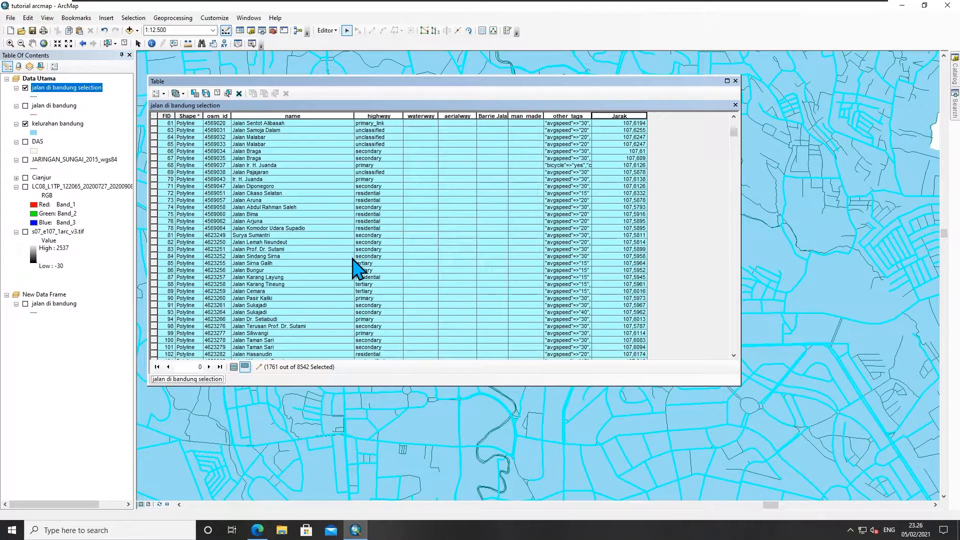
- Stop the edit session and save the edits
click(327, 30)
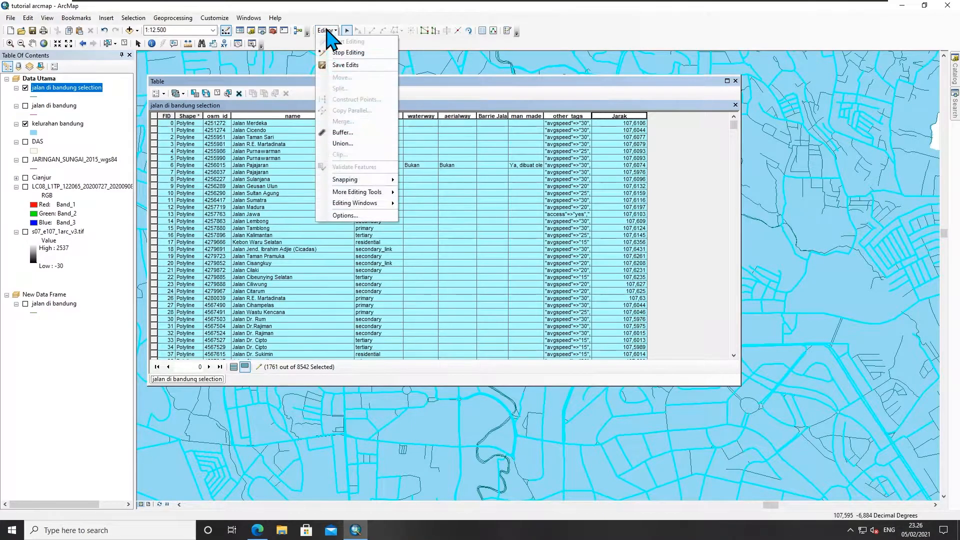
click(345, 53)
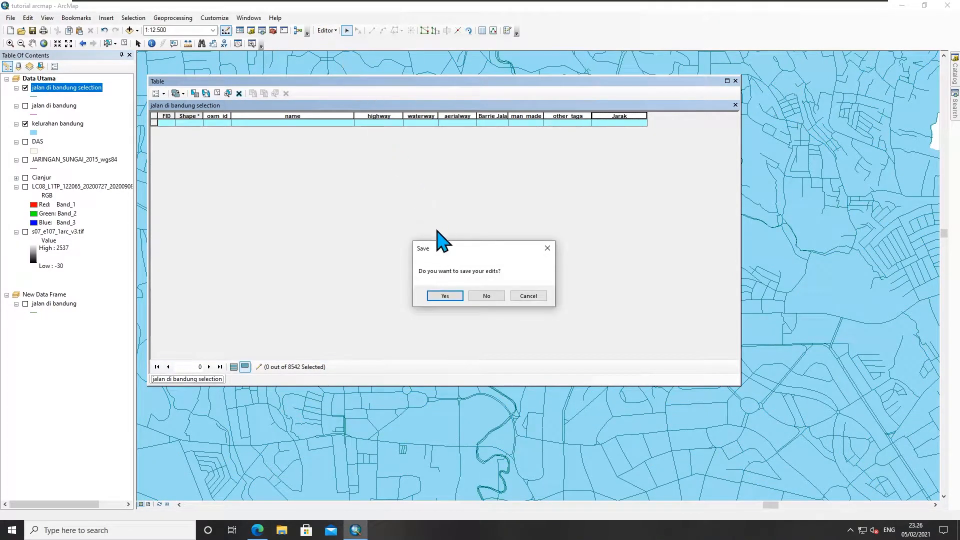
click(445, 296)
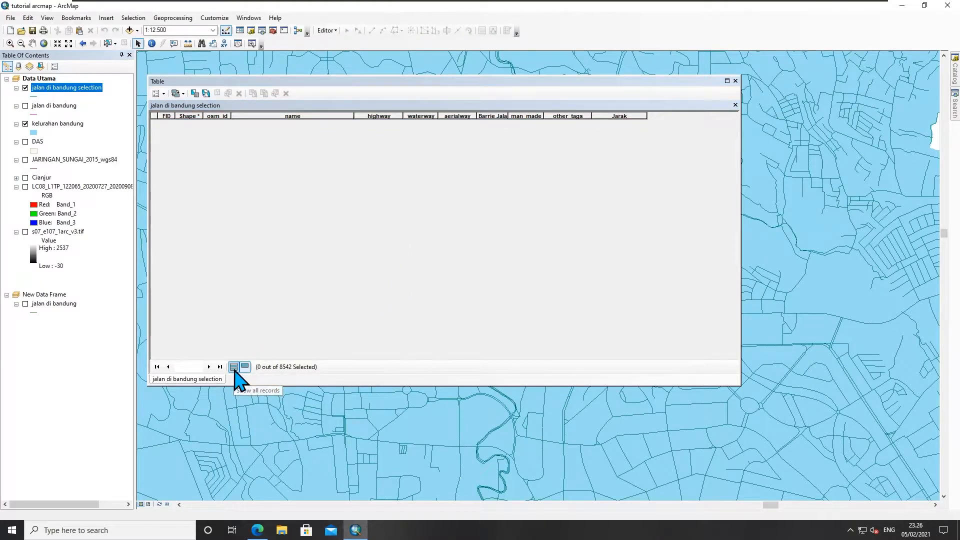
- Show all records in the table, select FID 0 through 29, and move the table to reveal more of the map
click(233, 368)
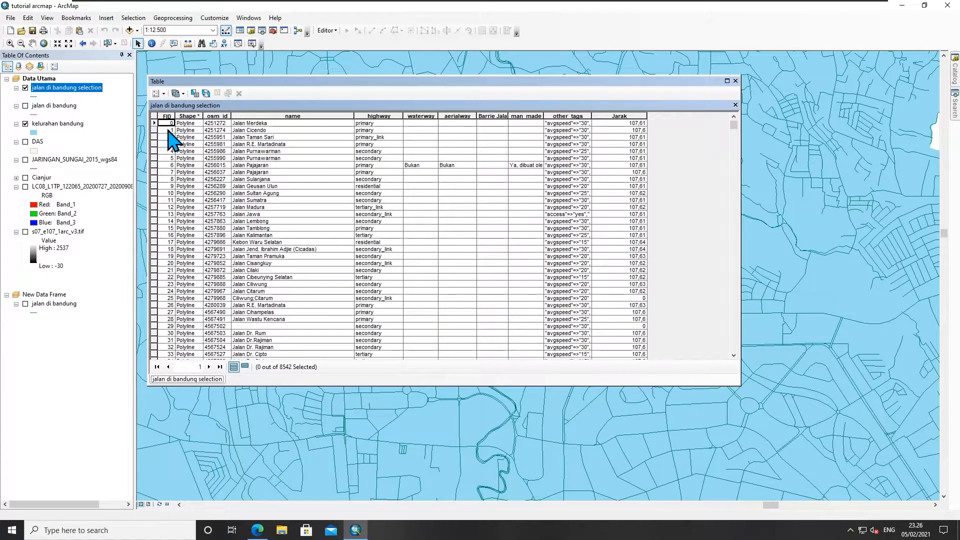
drag(155, 124, 156, 328)
drag(395, 93, 488, 49)
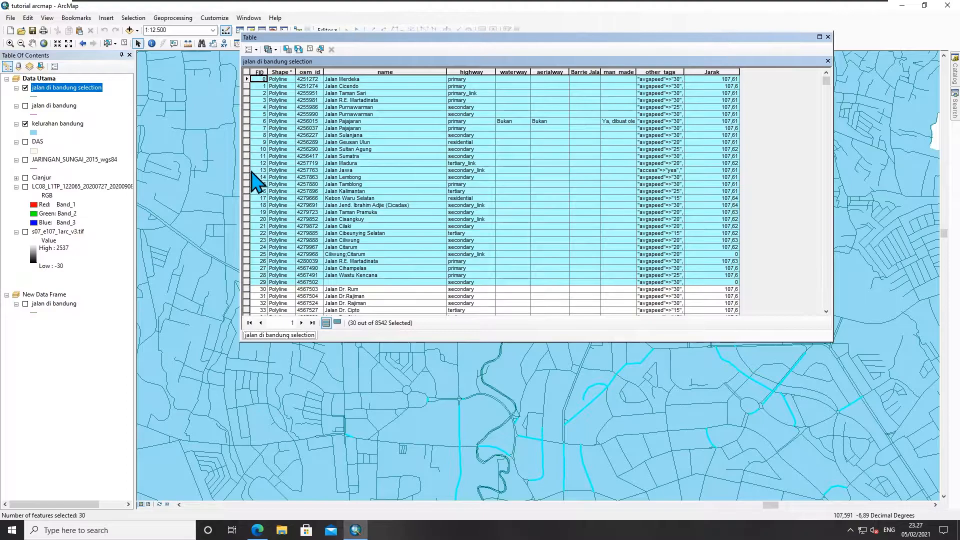
- Try other row ranges, select the records with FID 0 through 45, and display only the selected records
drag(248, 80, 255, 381)
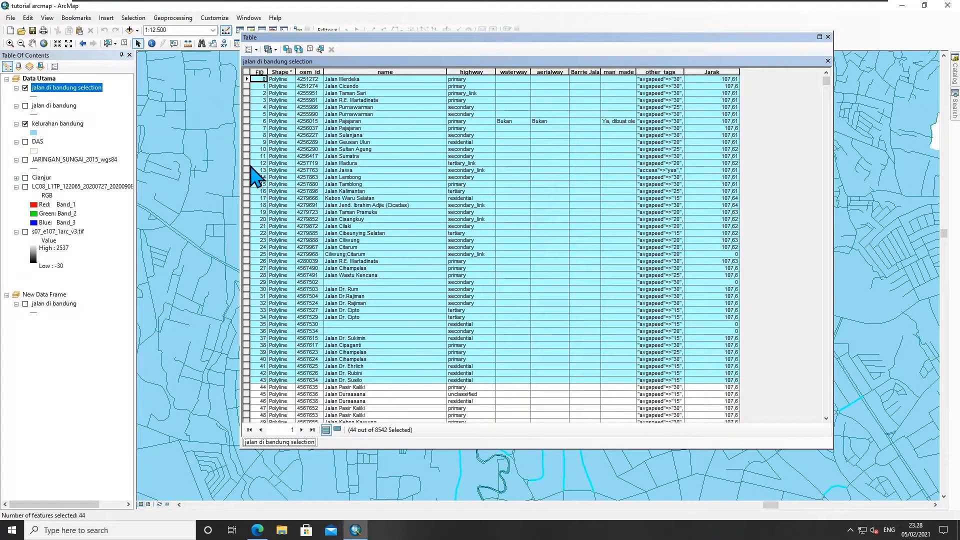
drag(251, 157, 257, 311)
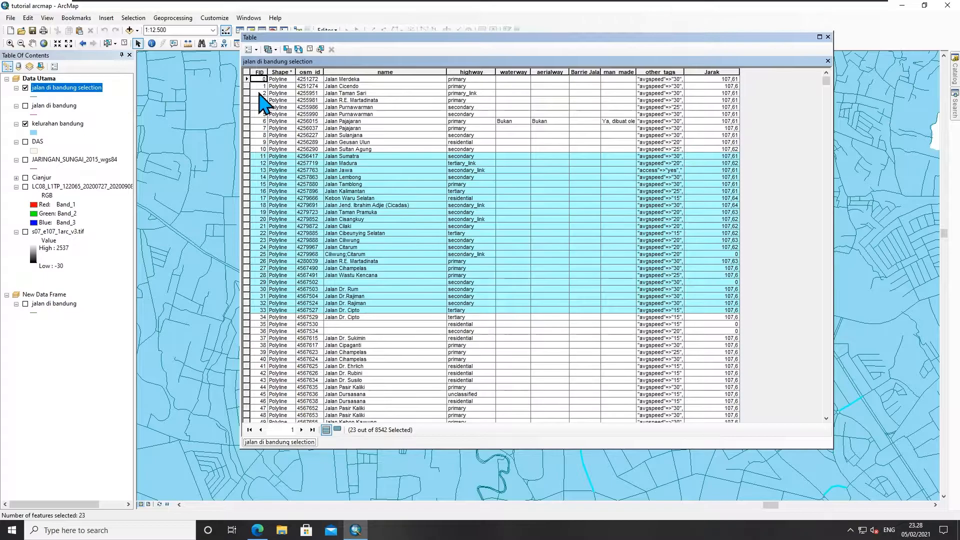
drag(247, 80, 247, 396)
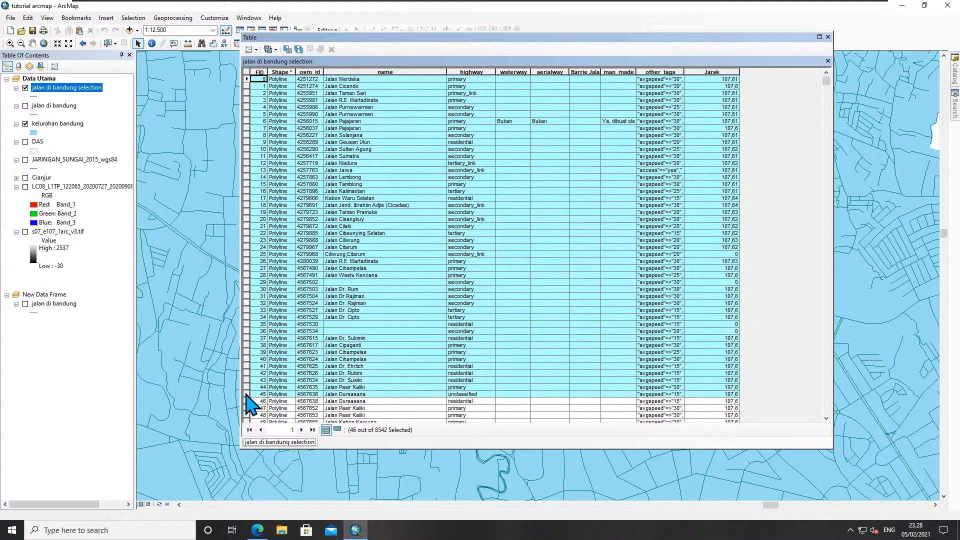
click(338, 430)
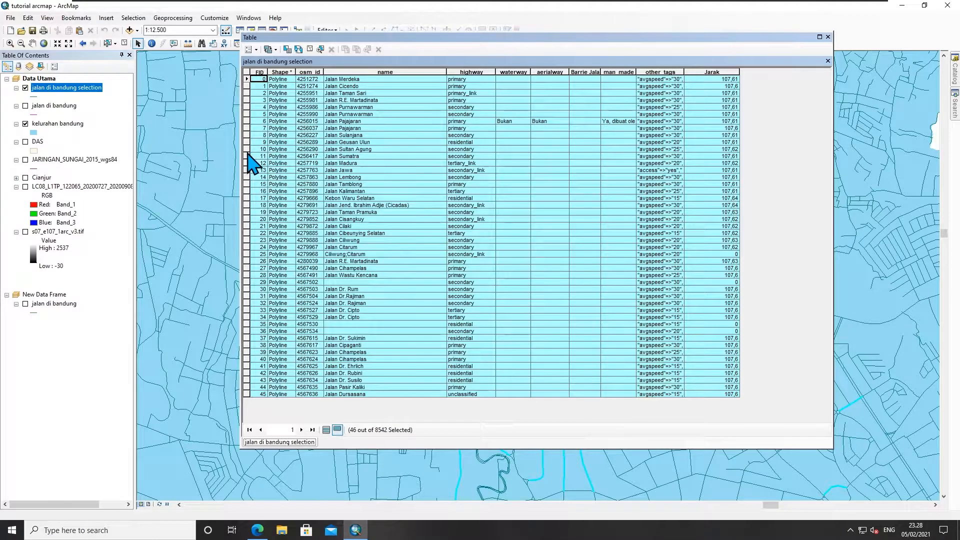
- Highlight FID 11 through 20 among the selected records and remove them from the selection
drag(247, 156, 252, 219)
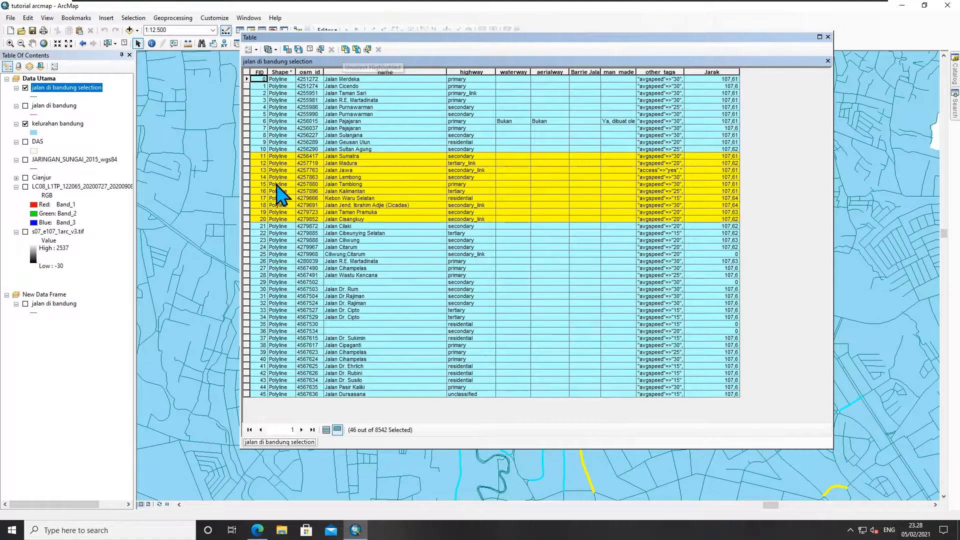
click(346, 50)
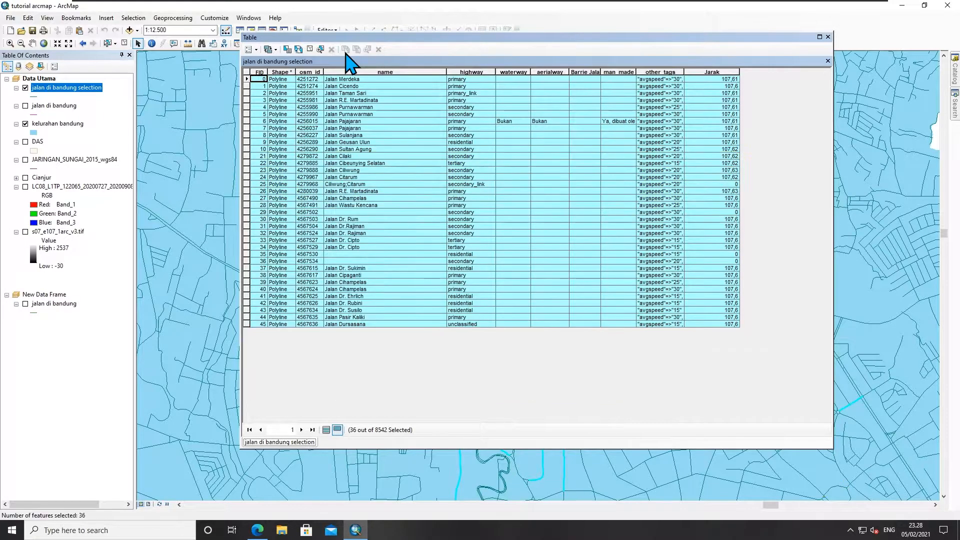
- Highlight FID 5 through 32 among the selected records and reselect only those highlighted records
drag(255, 113, 250, 234)
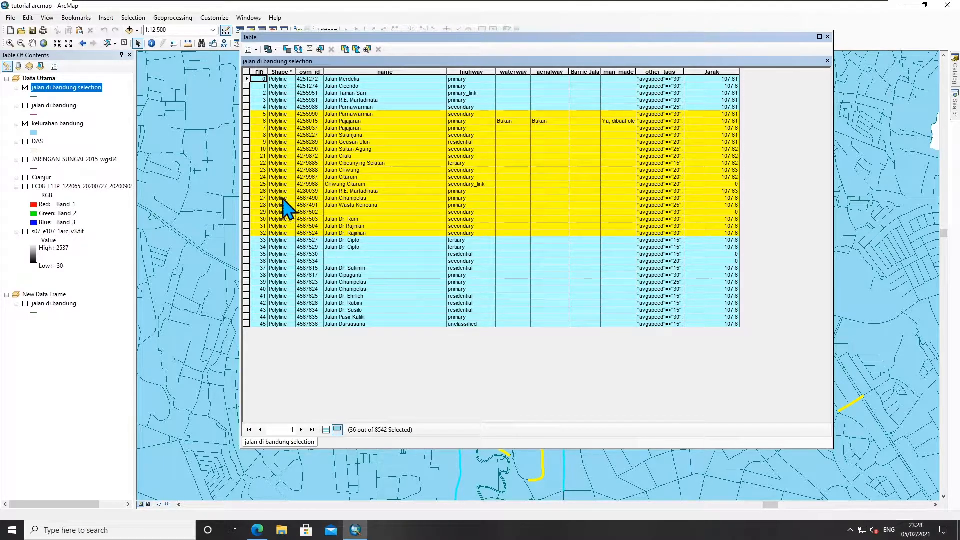
click(357, 50)
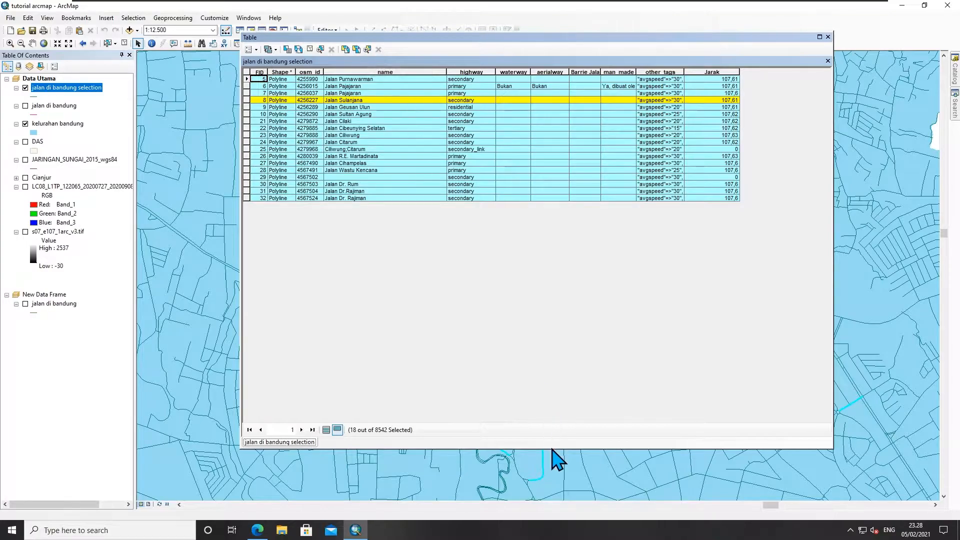
- Shorten the table window to uncover the map and zoom to the highlighted Jalan Sulanjana record (FID 8)
drag(553, 440, 548, 226)
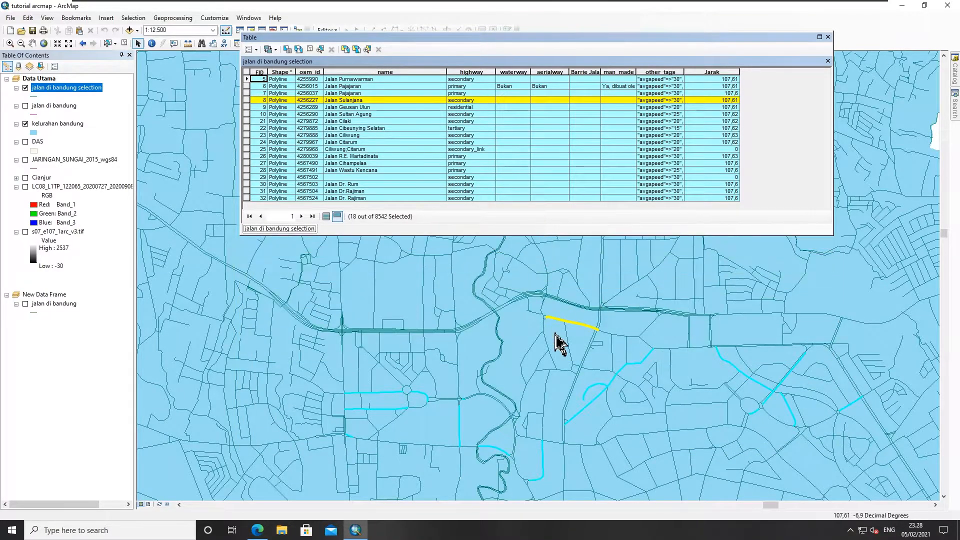
scroll(476, 381, down, 5)
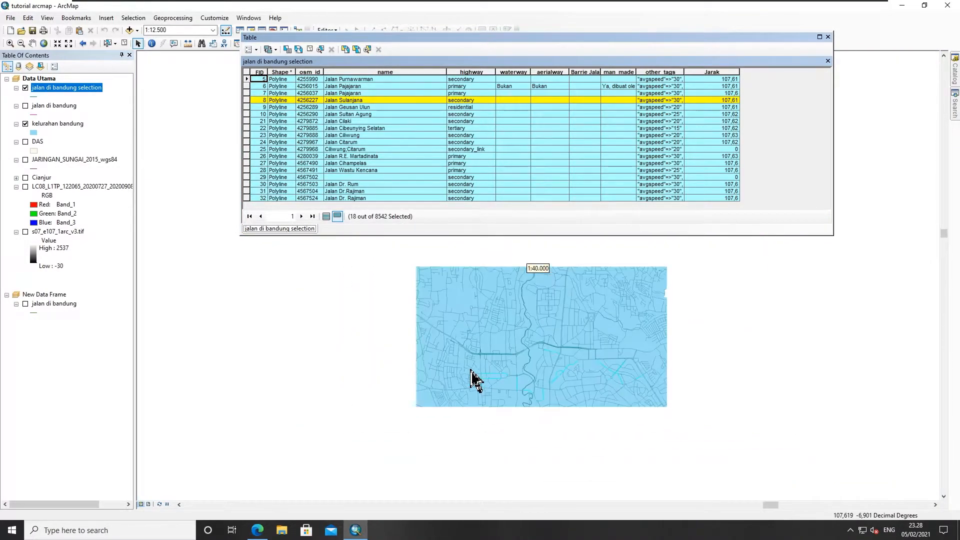
click(35, 43)
drag(719, 381, 388, 332)
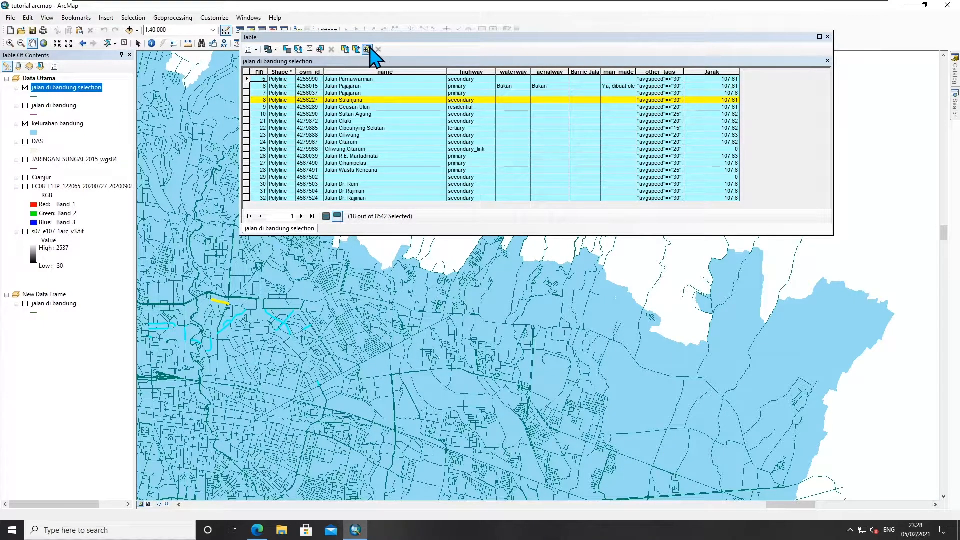
click(369, 49)
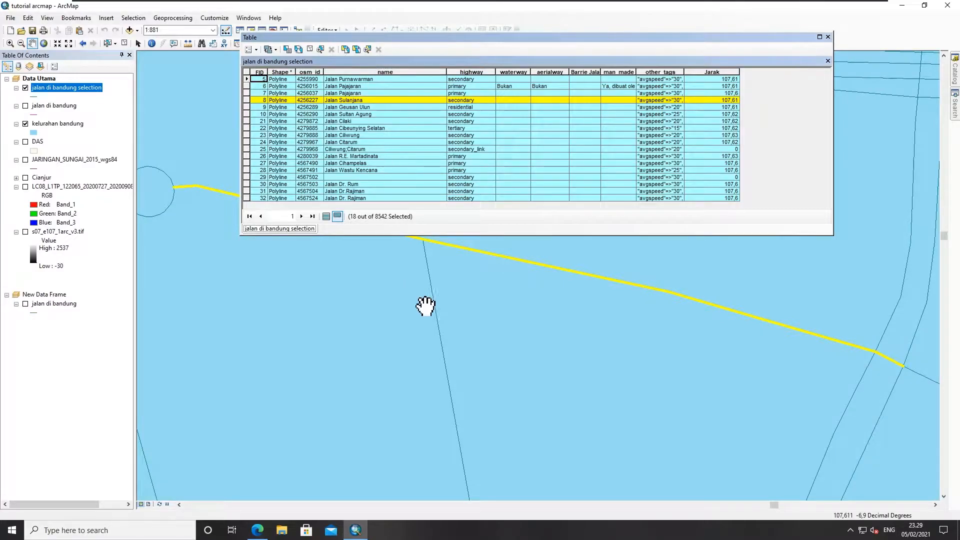
scroll(515, 296, up, 3)
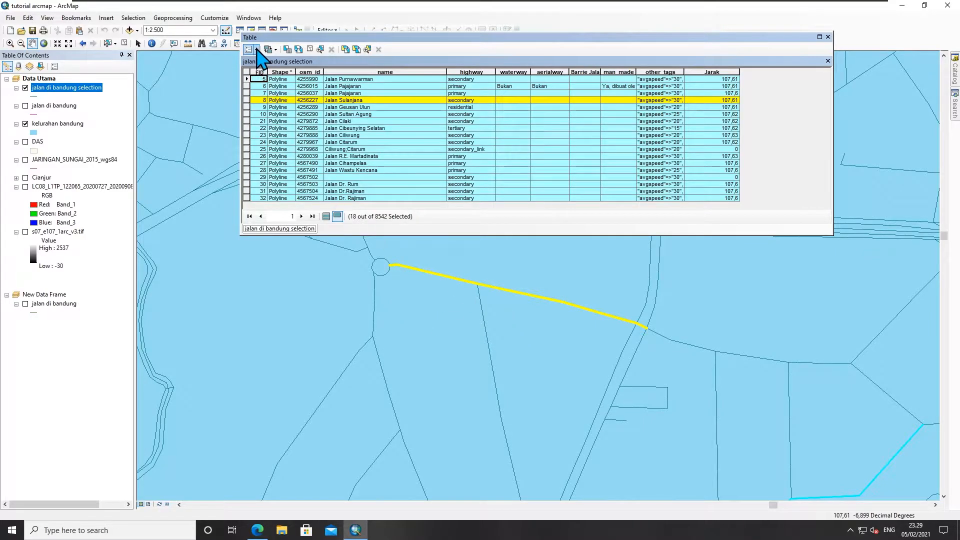
- Switch the selection to all the other road records and display all records in the table
click(256, 49)
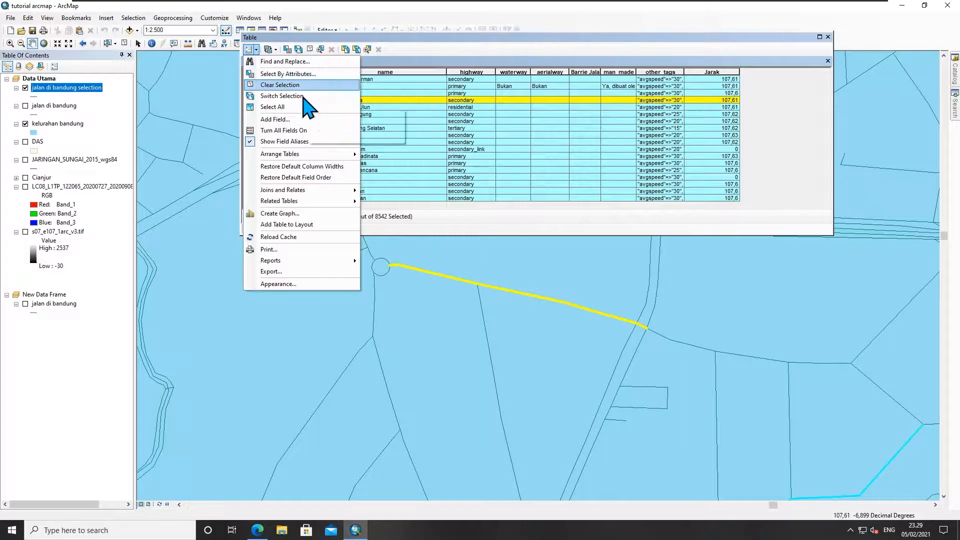
click(441, 64)
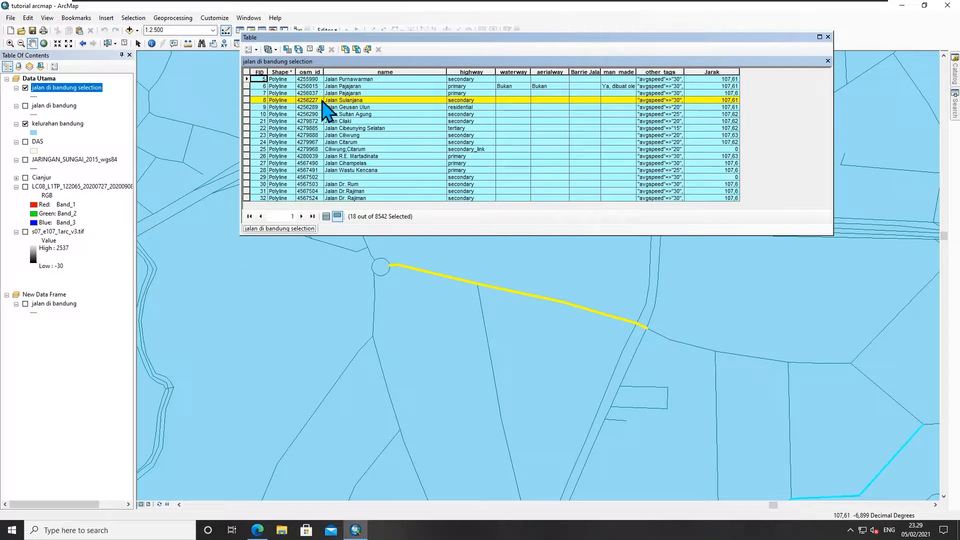
click(299, 50)
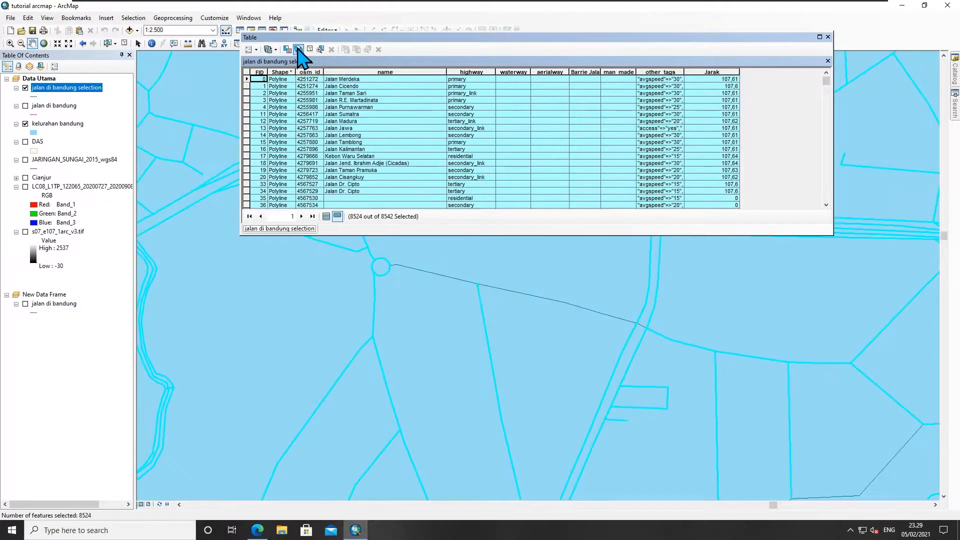
scroll(381, 177, down, 1)
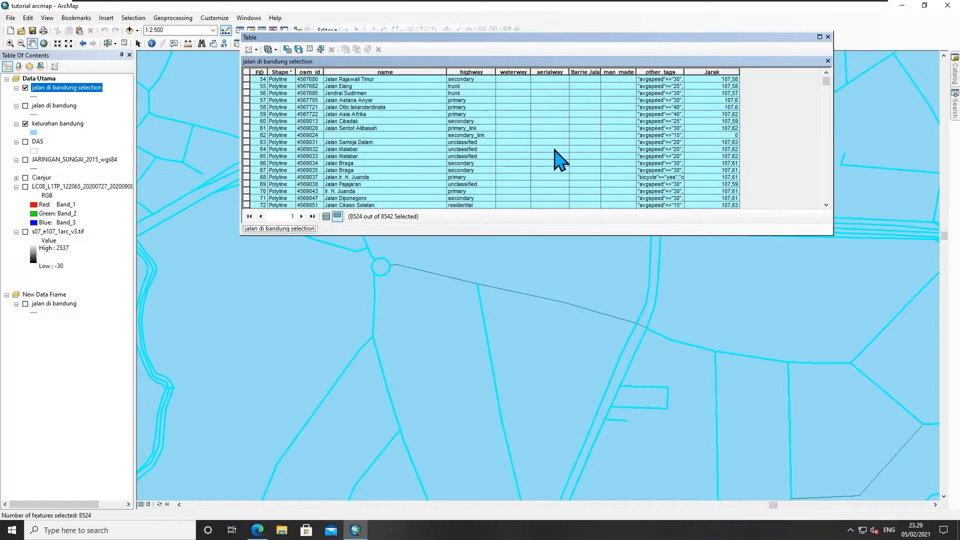
drag(826, 79, 825, 74)
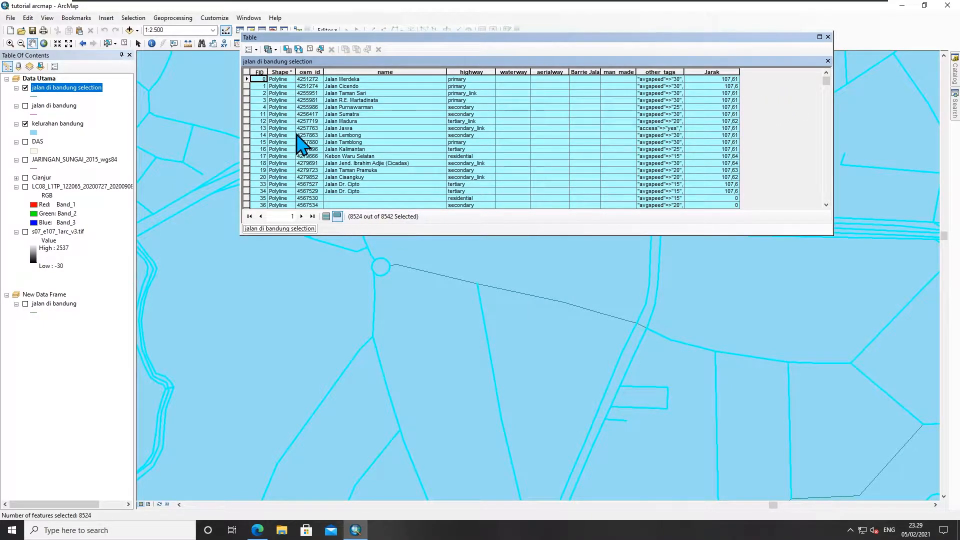
click(326, 216)
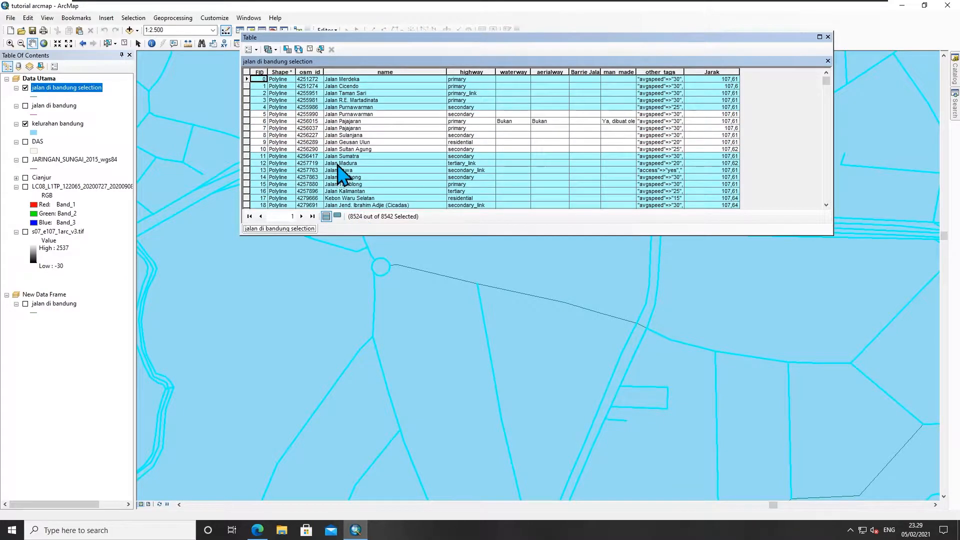
- Select the records with FID 0 through 9 and invert the selection
drag(249, 80, 247, 143)
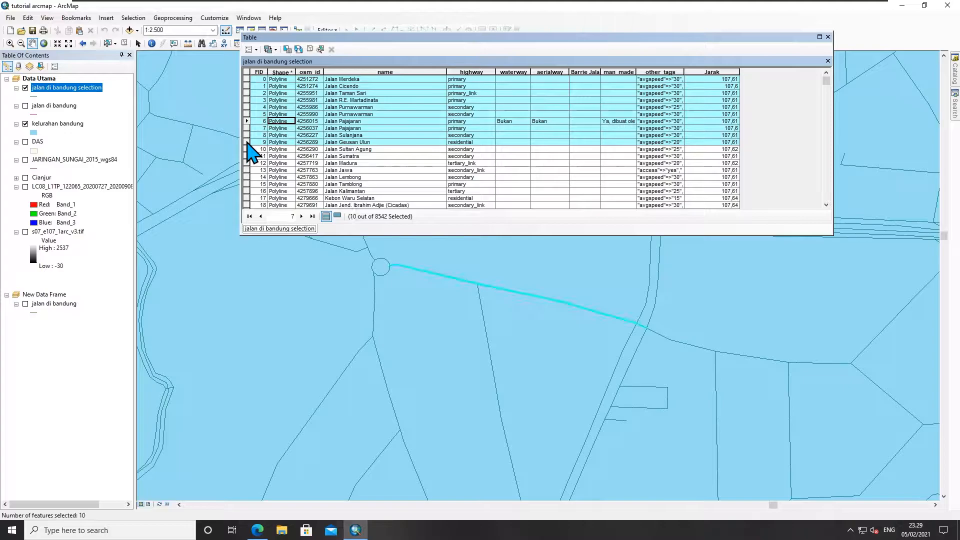
click(298, 49)
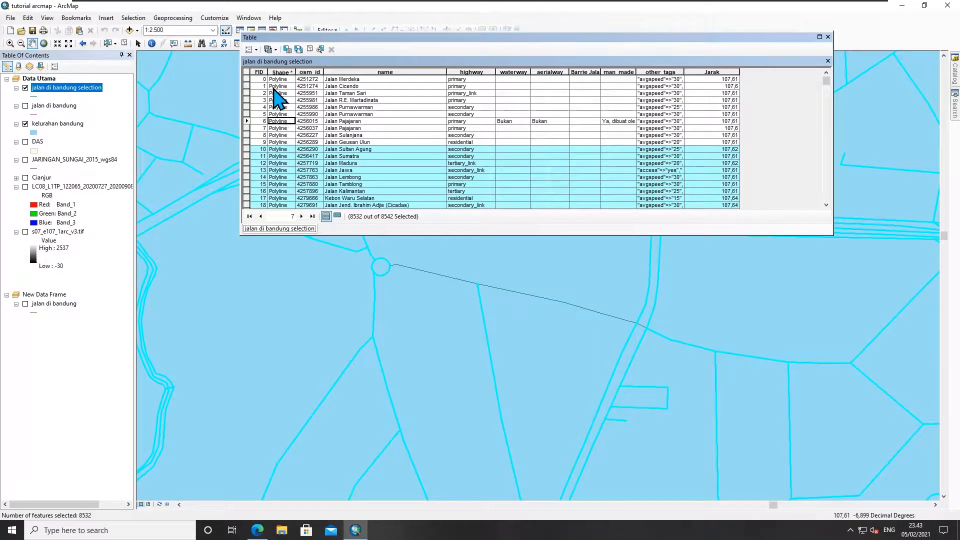
- Select only the FID 6 record and widen the man_made column to show its full text
click(250, 49)
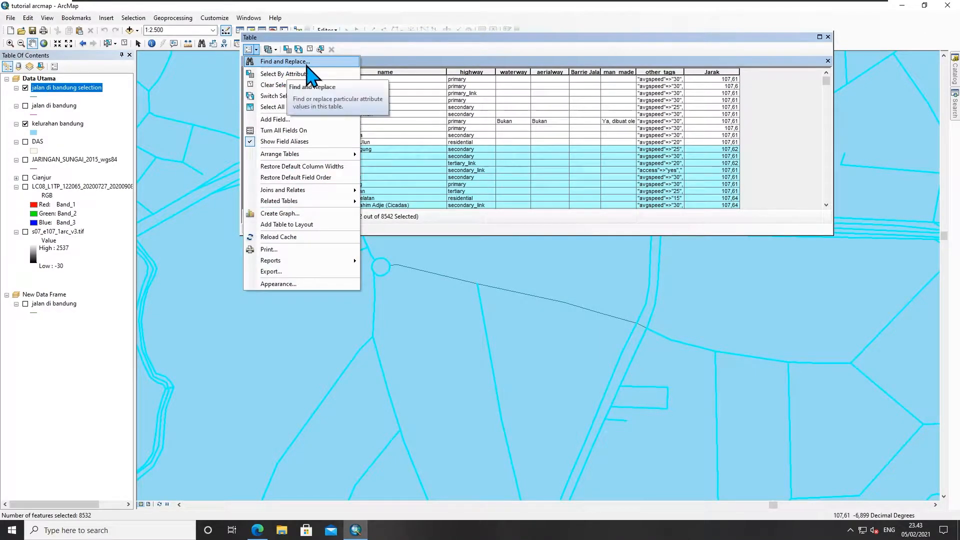
click(304, 62)
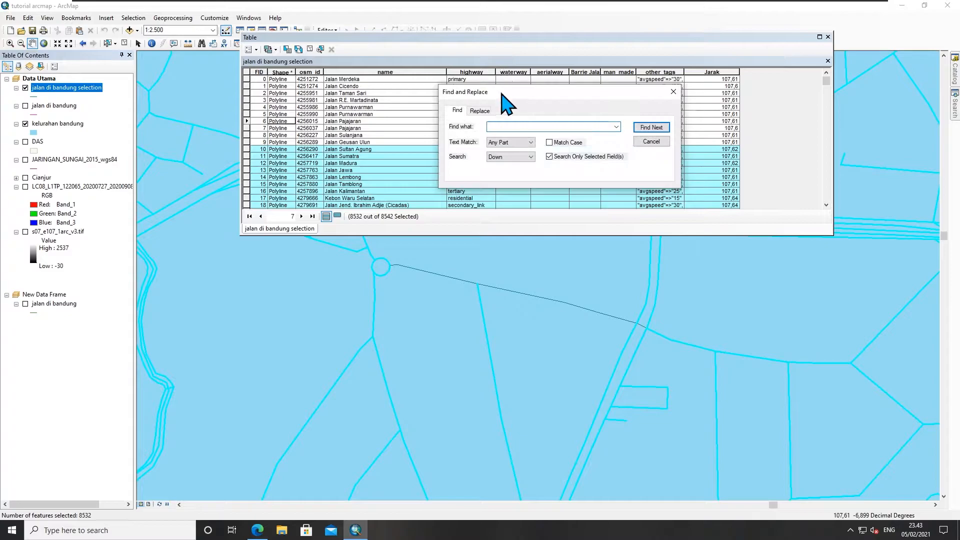
drag(502, 88, 509, 228)
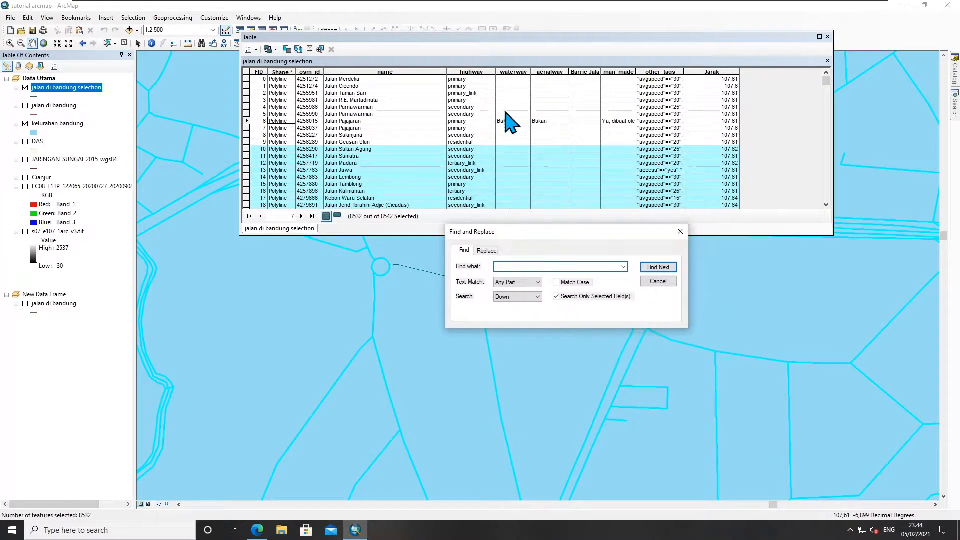
click(247, 121)
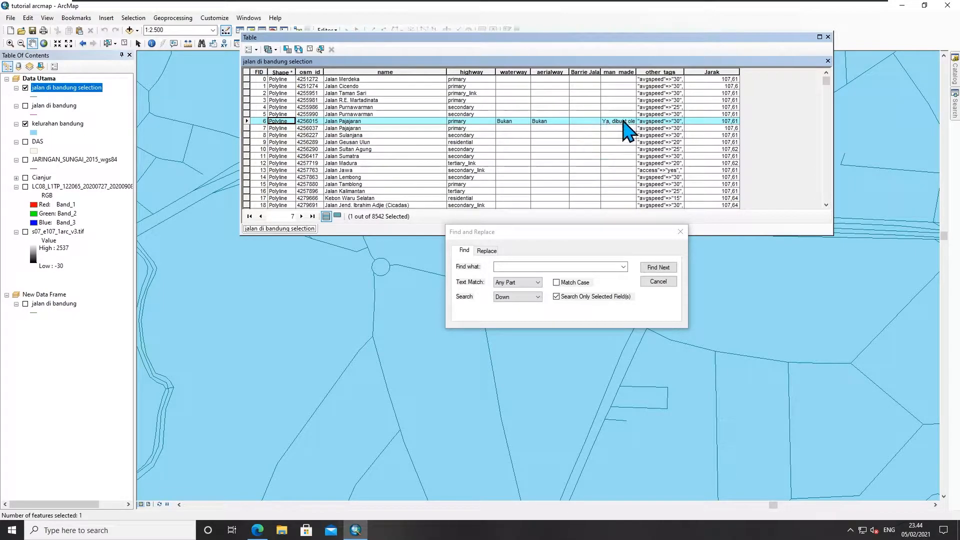
click(660, 281)
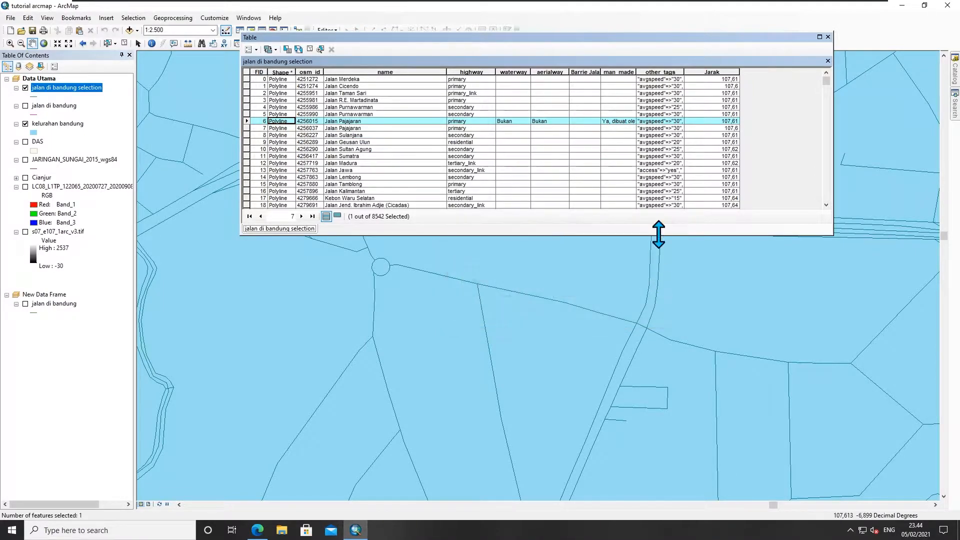
drag(638, 73, 719, 73)
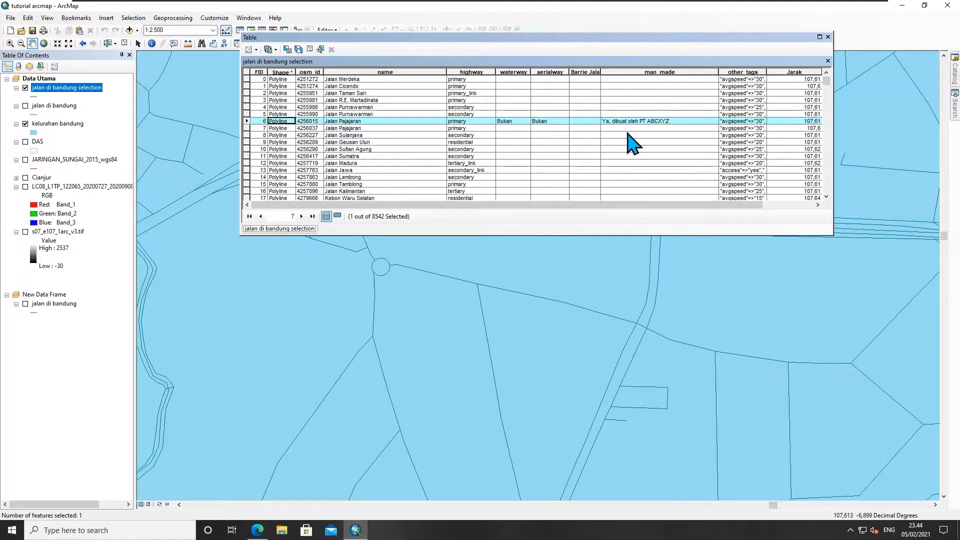
- Open Find and Replace for the road table and clear the record selection
click(255, 49)
click(265, 61)
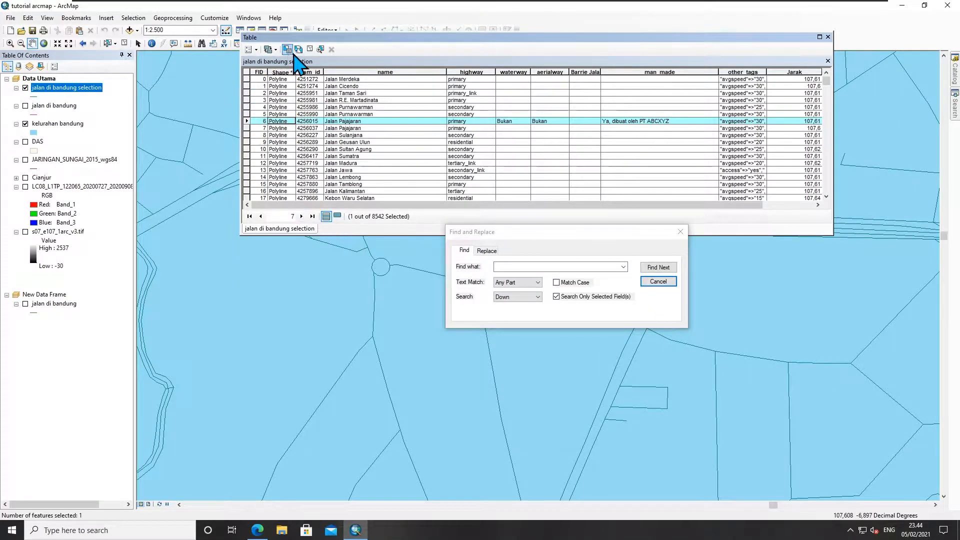
click(309, 49)
scroll(345, 131, down, 20)
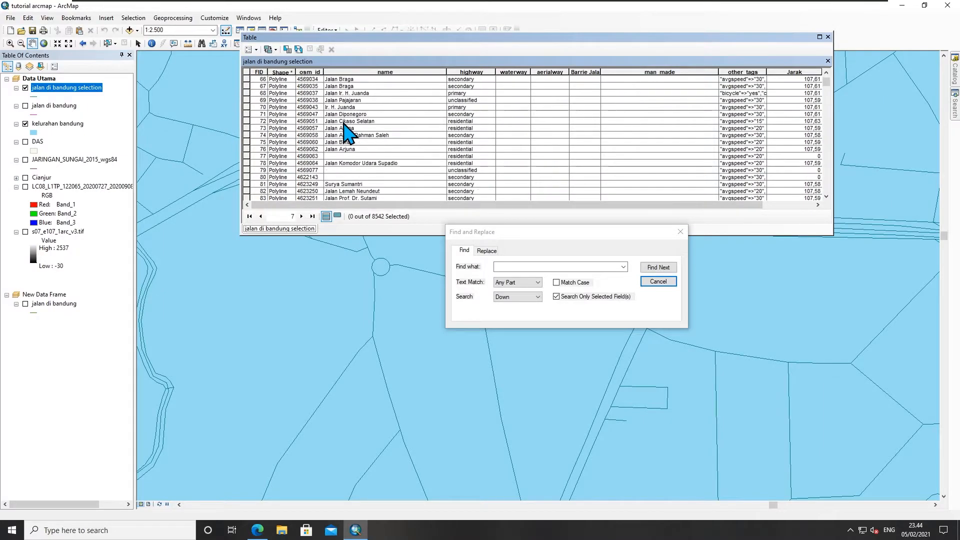
- Find the text ABCXYZ in the table with the search direction set to All
click(507, 267)
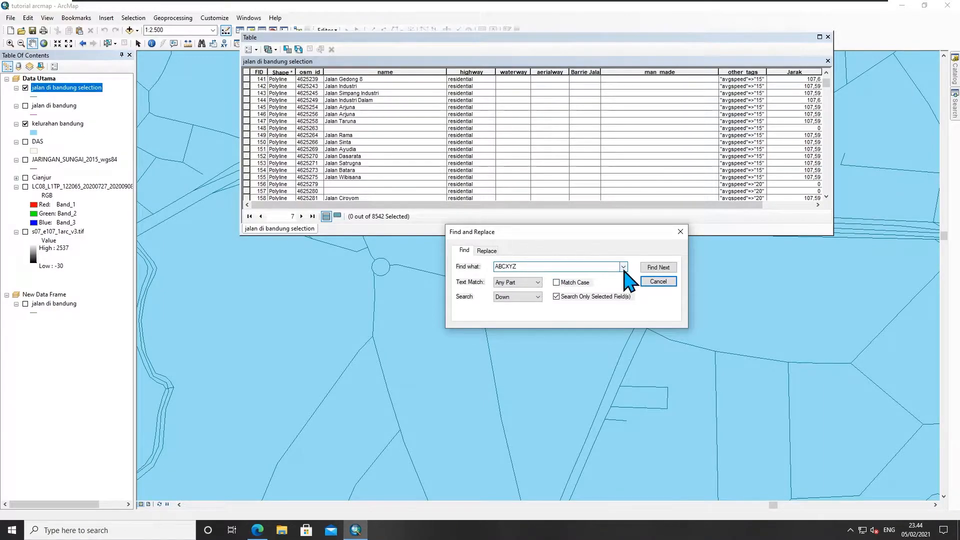
click(538, 297)
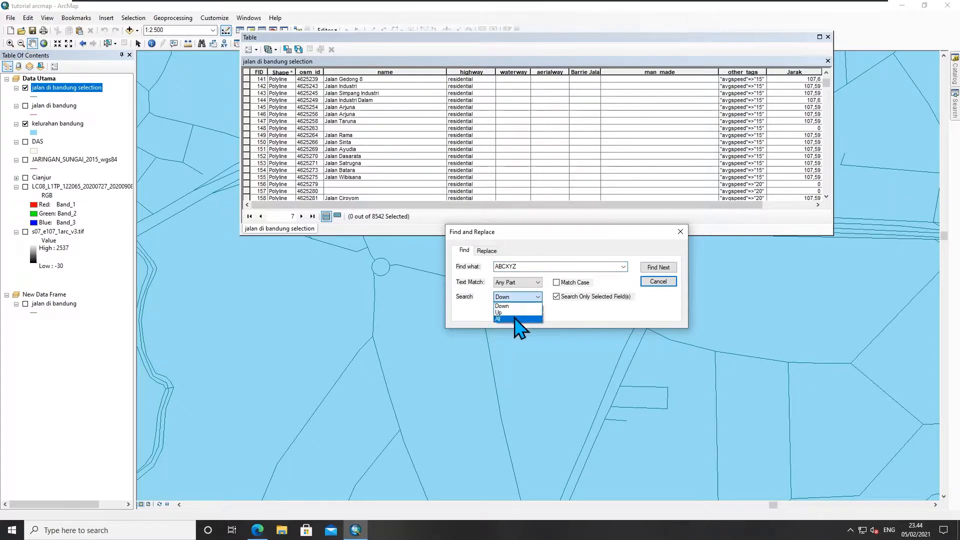
click(512, 313)
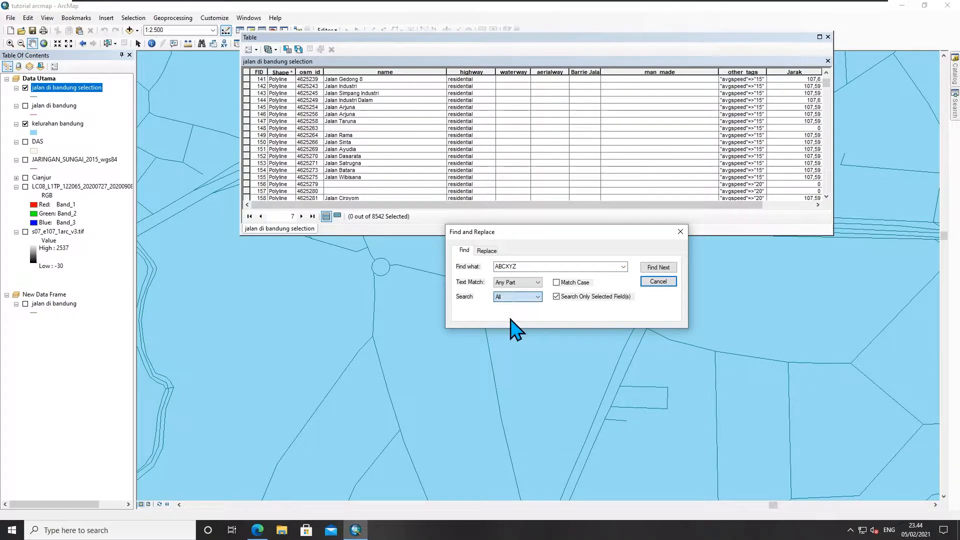
click(651, 266)
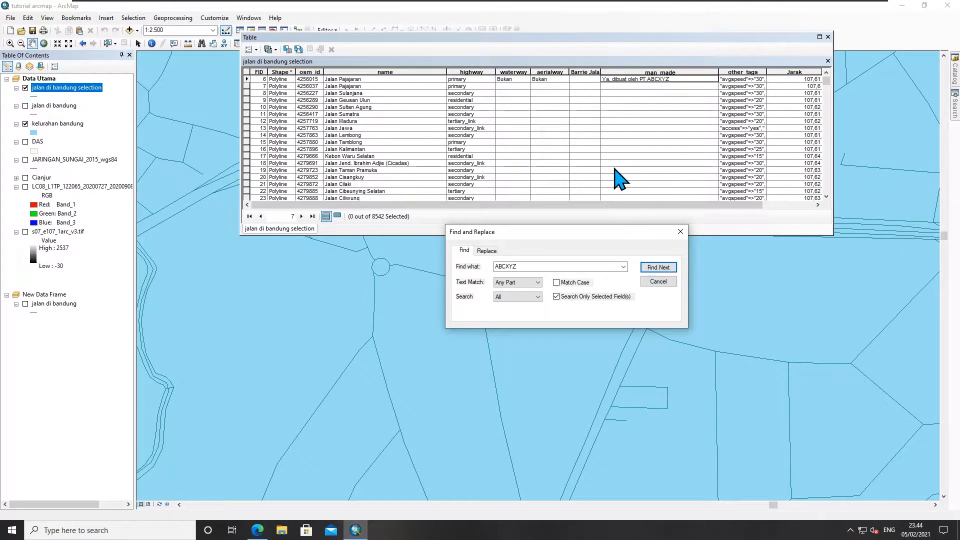
scroll(628, 150, up, 2)
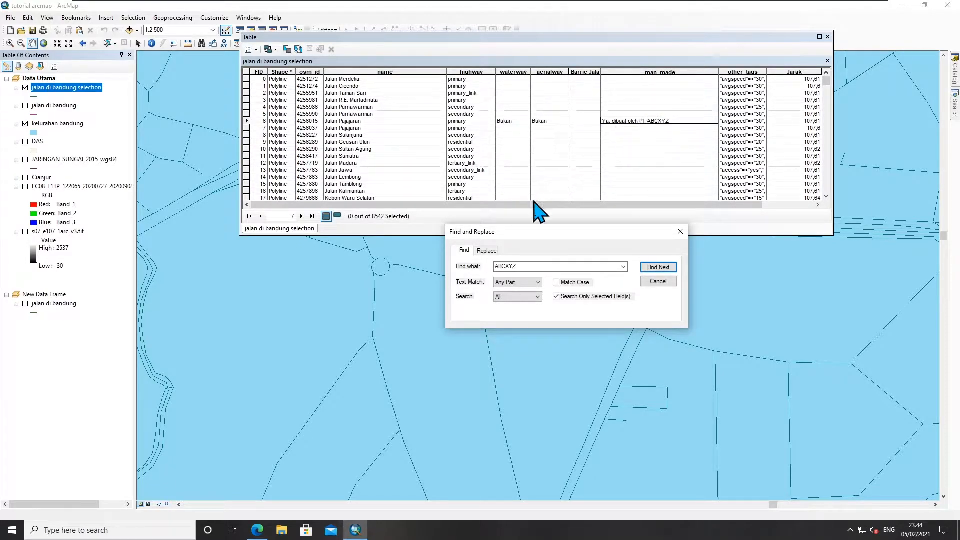
- Bring up the Replace options and start an edit session on the jalan di bandung selection layer
click(487, 252)
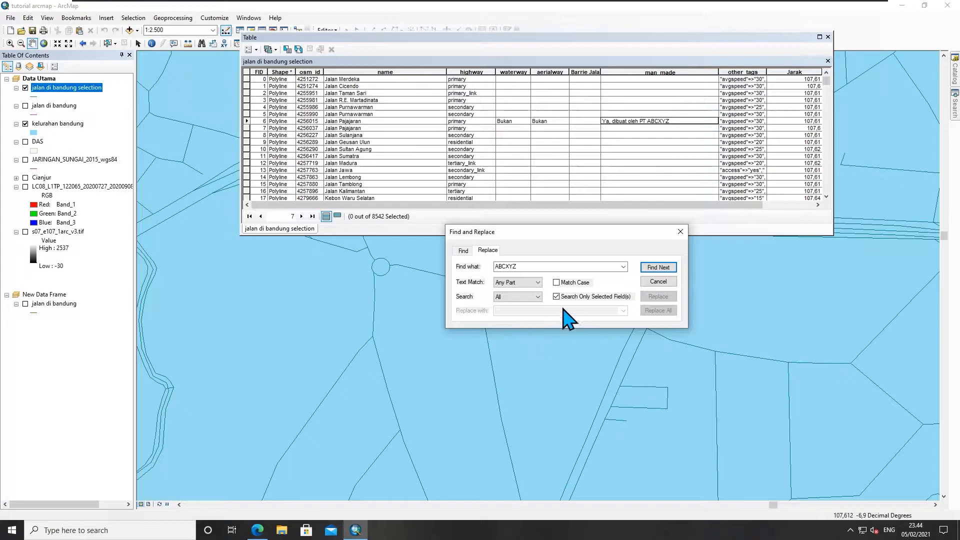
drag(535, 233, 490, 224)
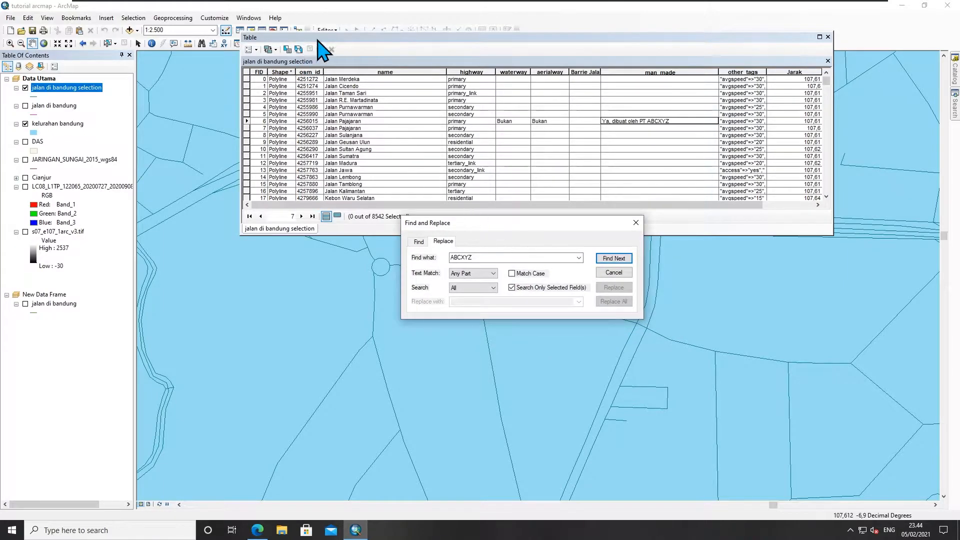
drag(354, 38, 359, 67)
click(330, 31)
click(346, 41)
click(399, 204)
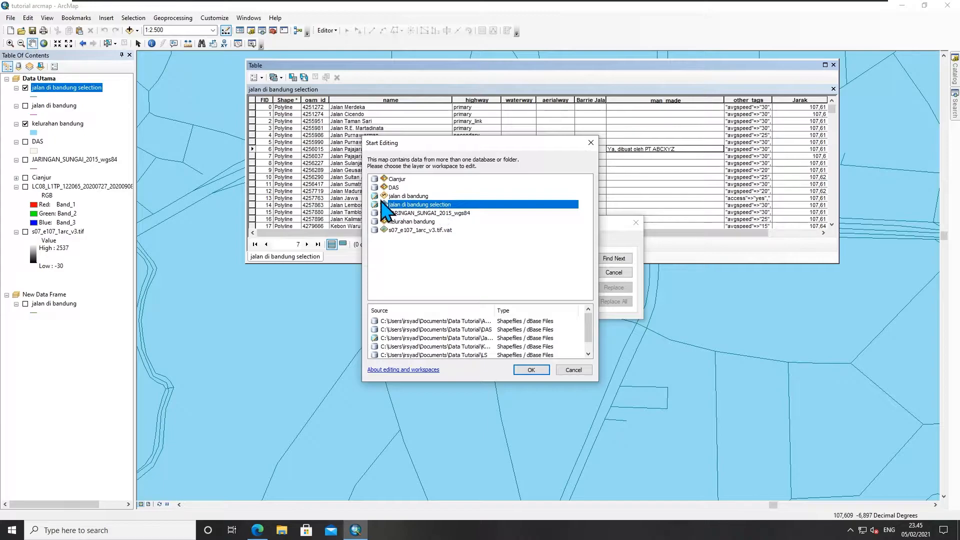
click(410, 195)
click(407, 203)
click(531, 371)
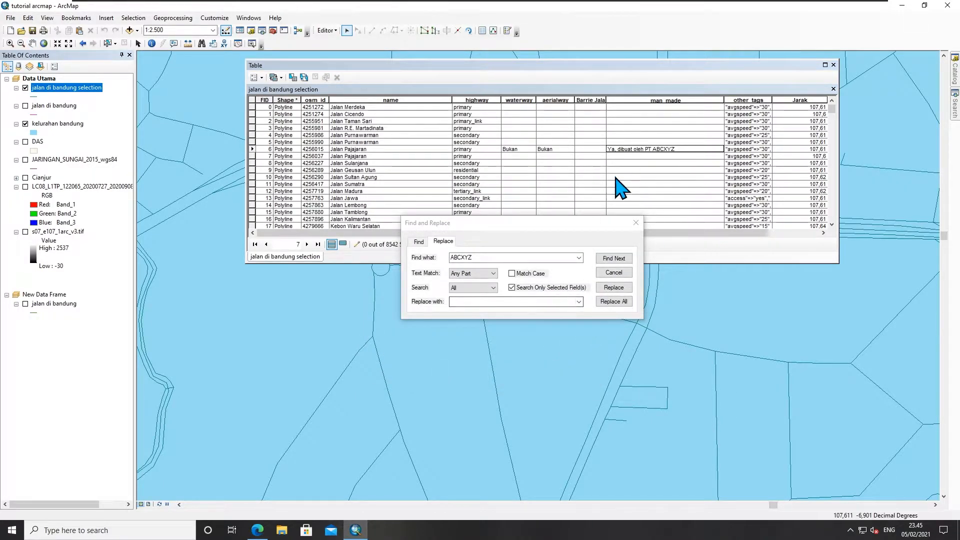
- Replace ABCXYZ with JKLMN in the man_made value of the FID 6 record
click(511, 258)
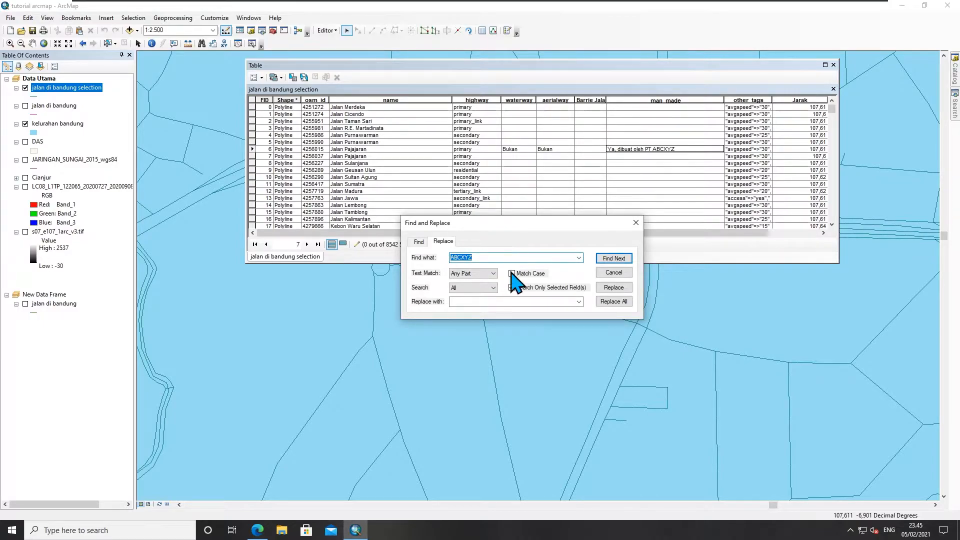
click(500, 302)
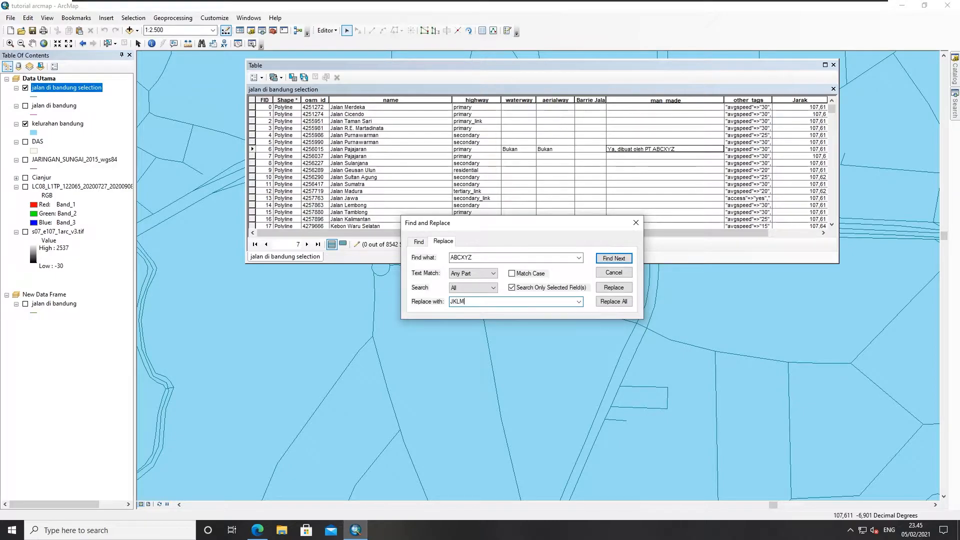
click(613, 288)
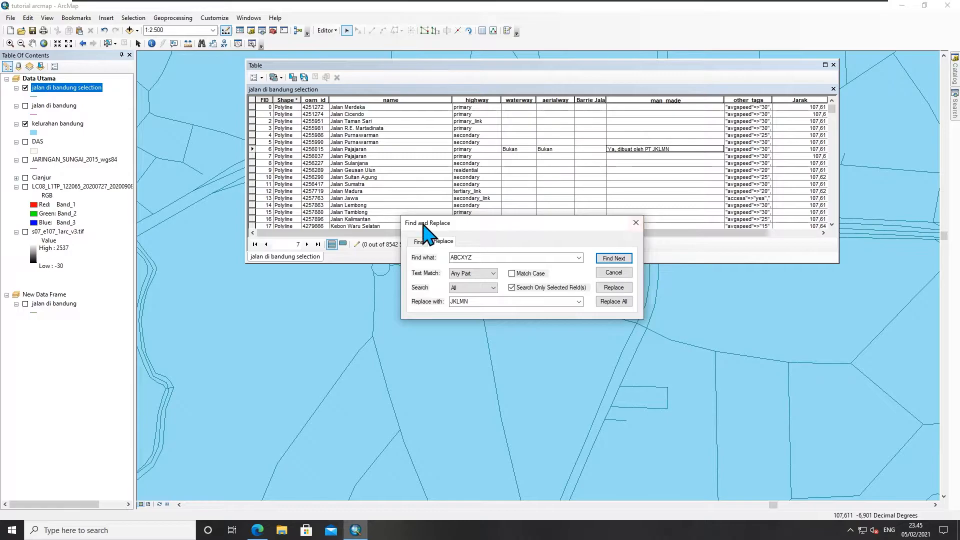
- Close the Find and Replace dialog and stop the edit session on the road layer
click(419, 241)
click(636, 223)
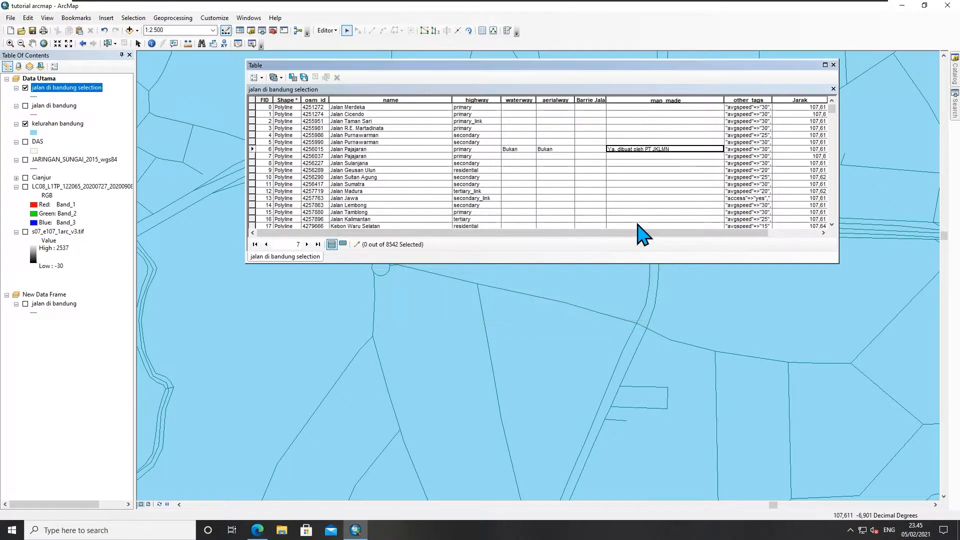
click(262, 78)
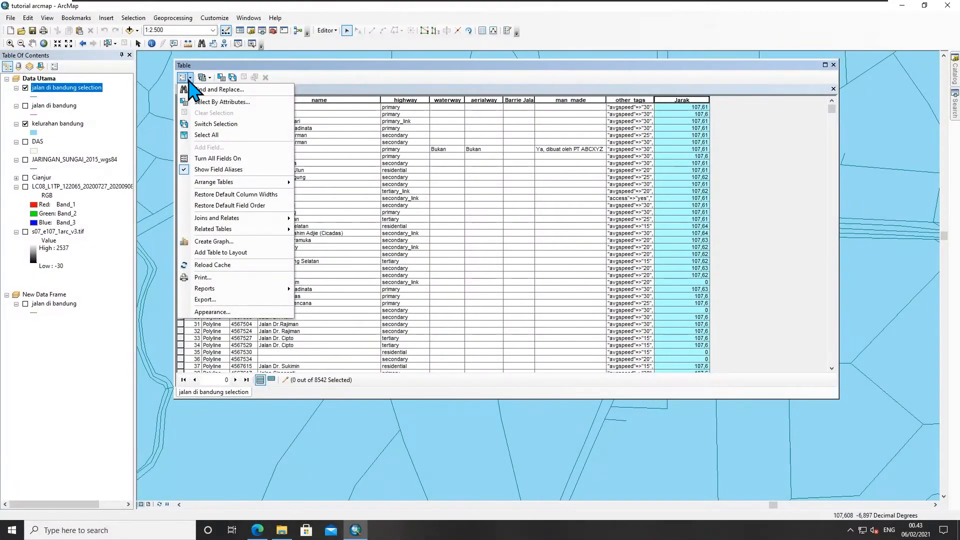
click(514, 88)
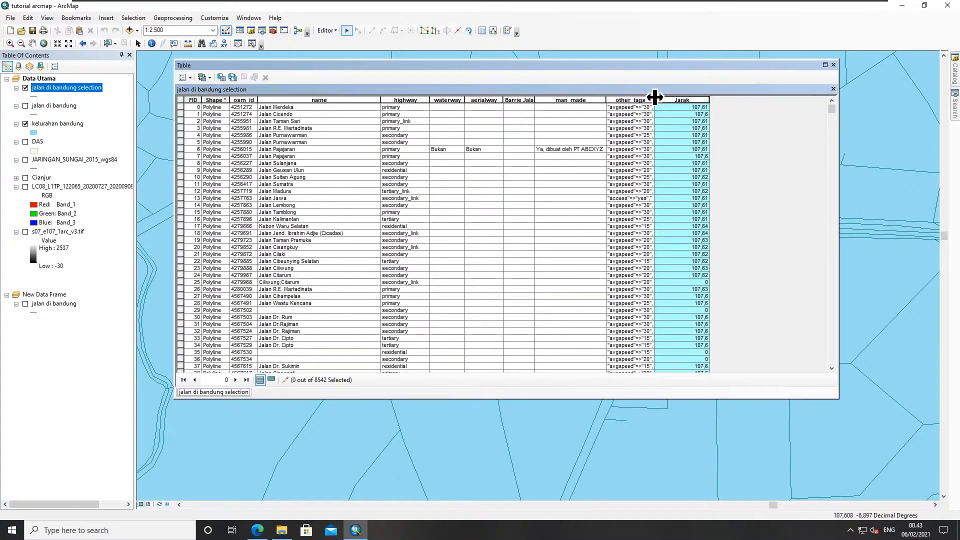
right_click(686, 110)
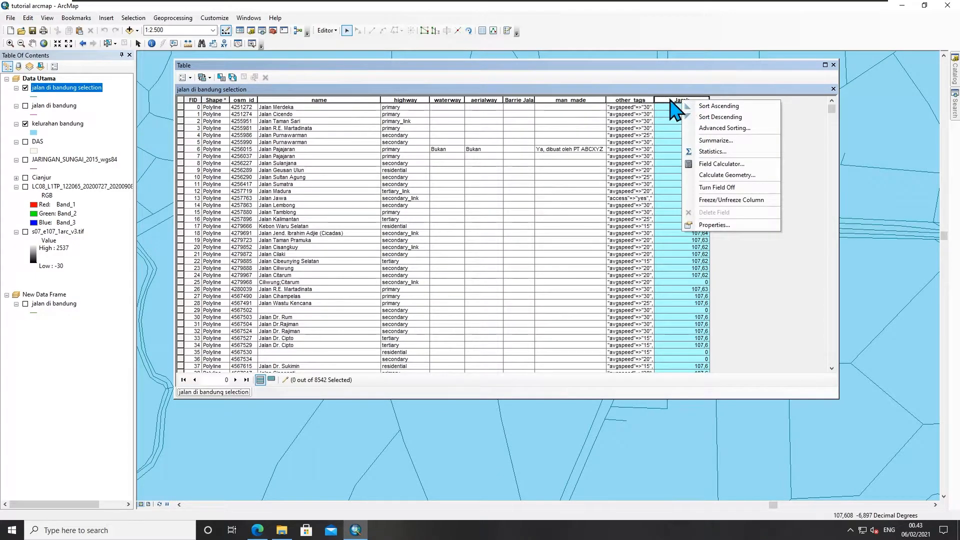
click(327, 30)
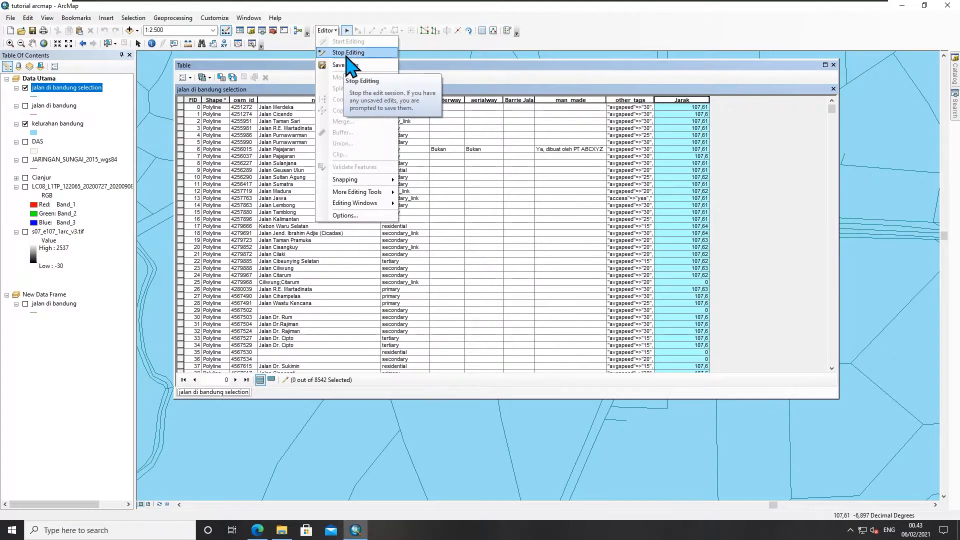
click(348, 53)
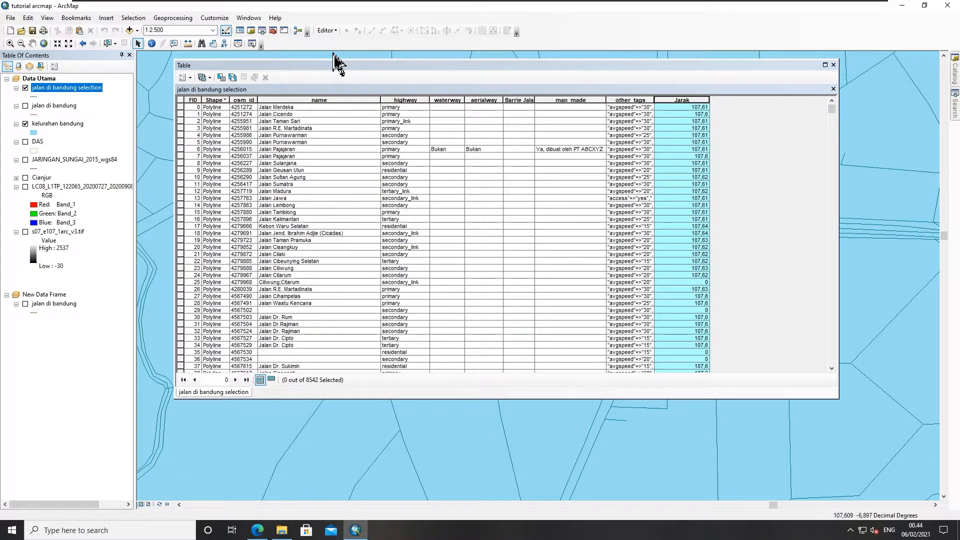
- Add a Text field named JenisJalan with length 50 to the jalan di bandung selection table
click(403, 107)
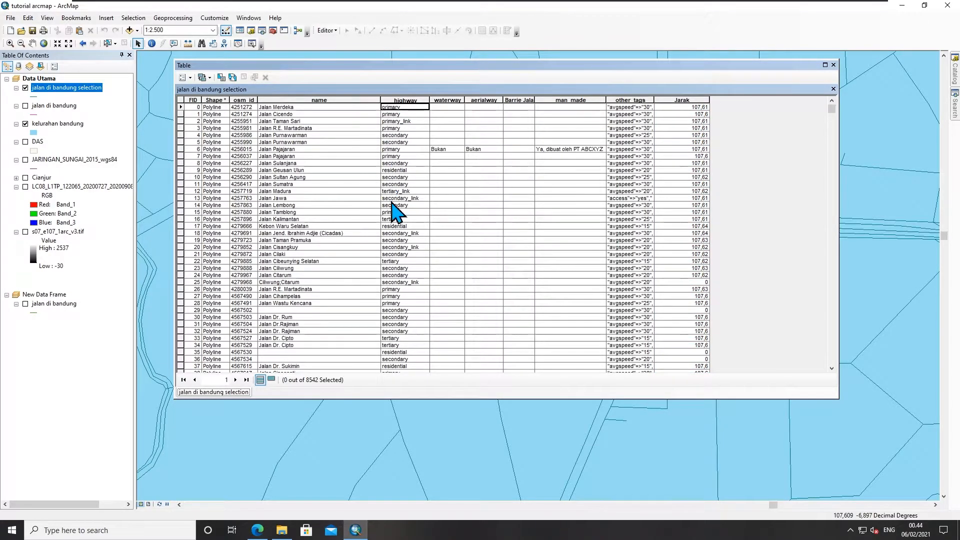
click(185, 77)
click(206, 148)
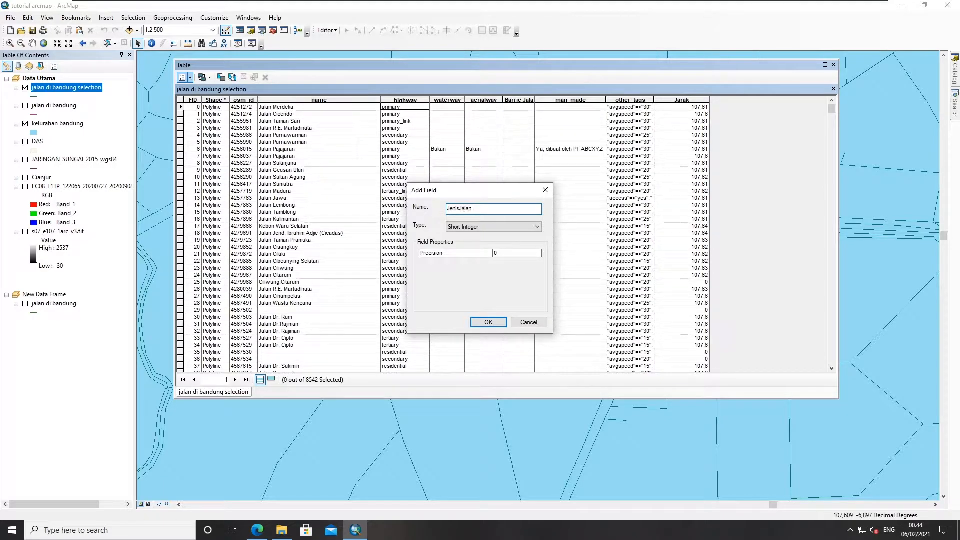
click(475, 227)
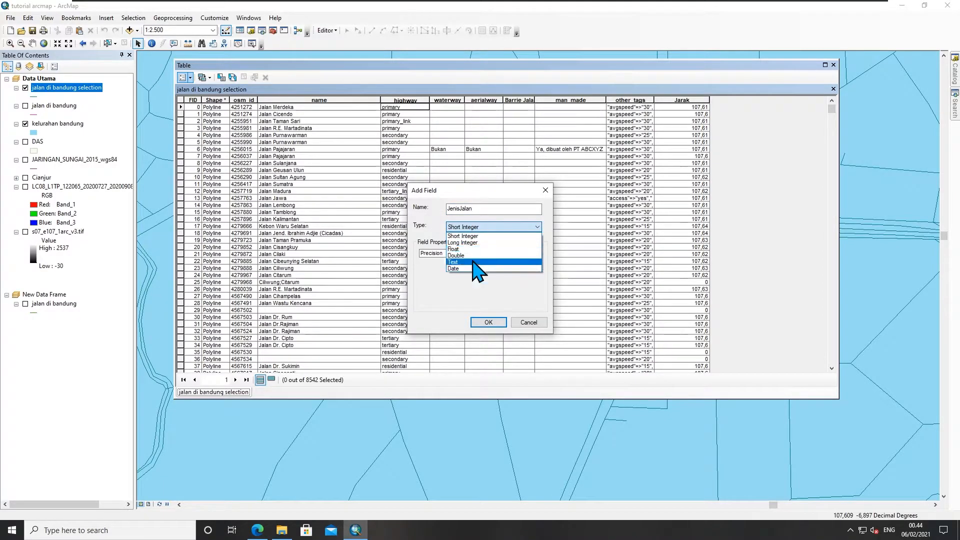
click(479, 266)
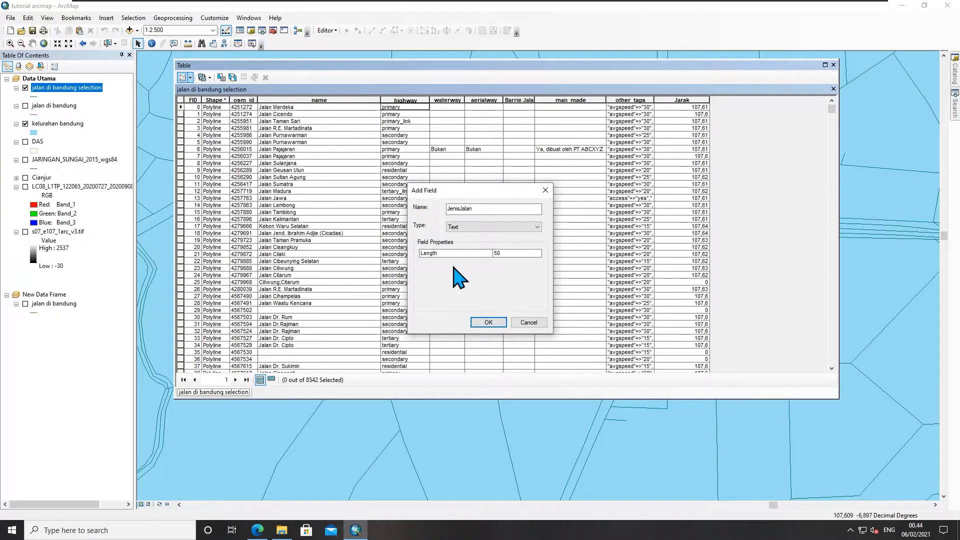
click(489, 323)
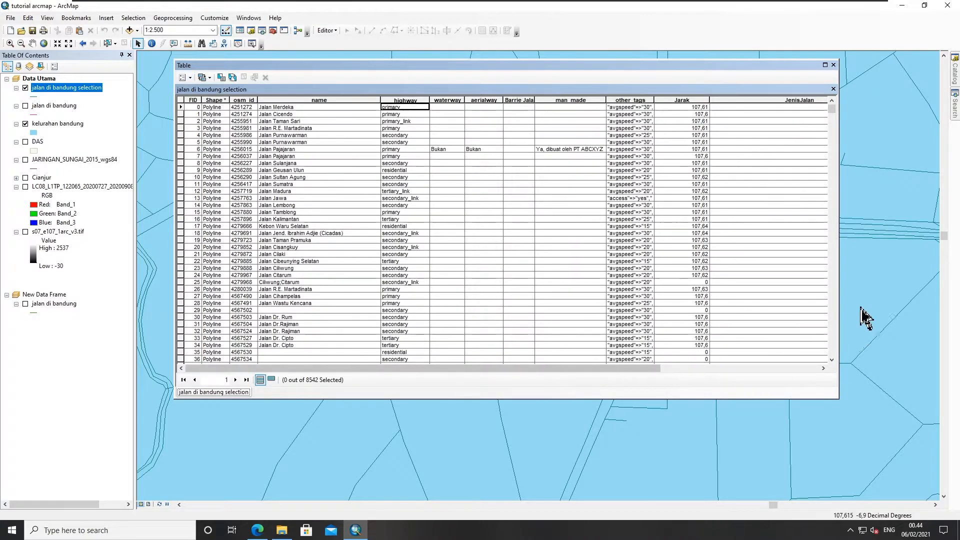
- Reposition and enlarge the table window, and highlight the highway column followed by the JenisJalan column
drag(632, 74, 514, 79)
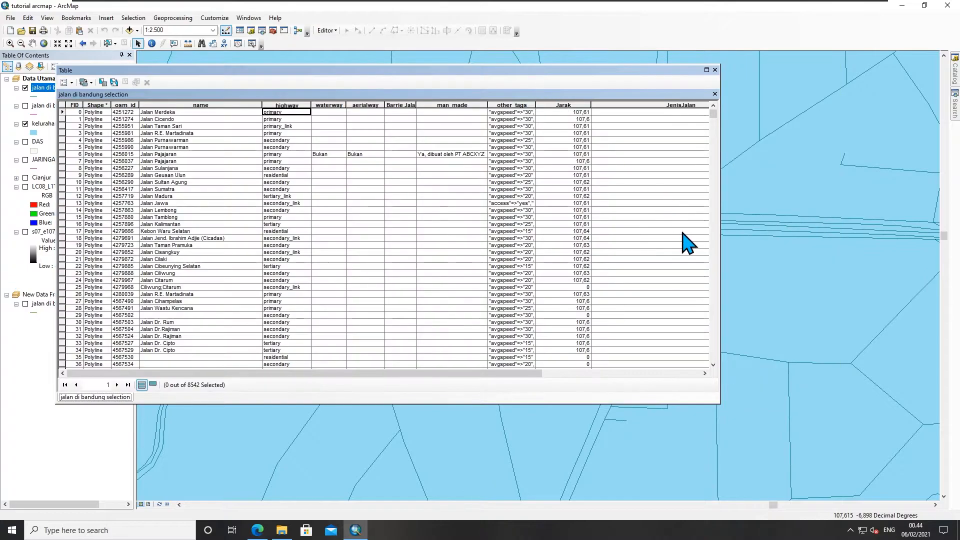
drag(728, 418, 867, 477)
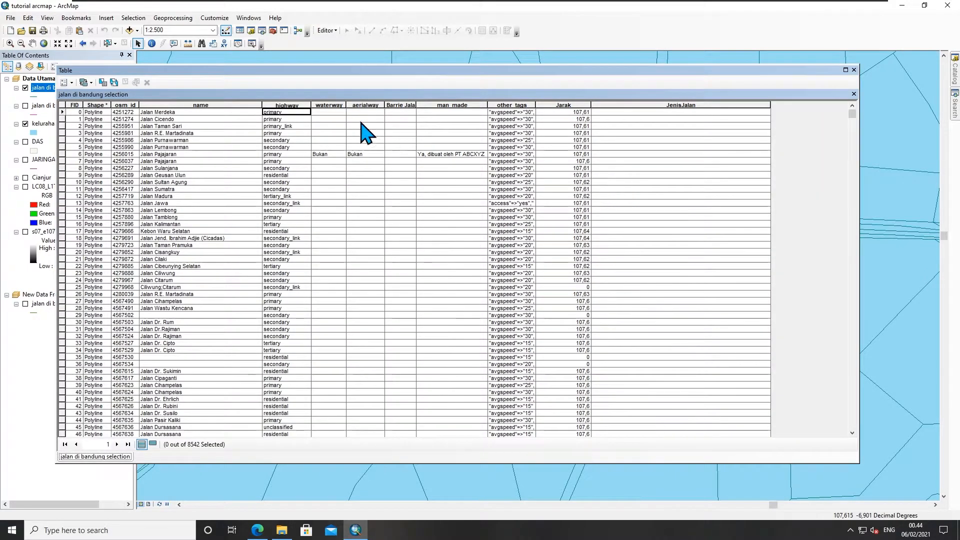
click(274, 106)
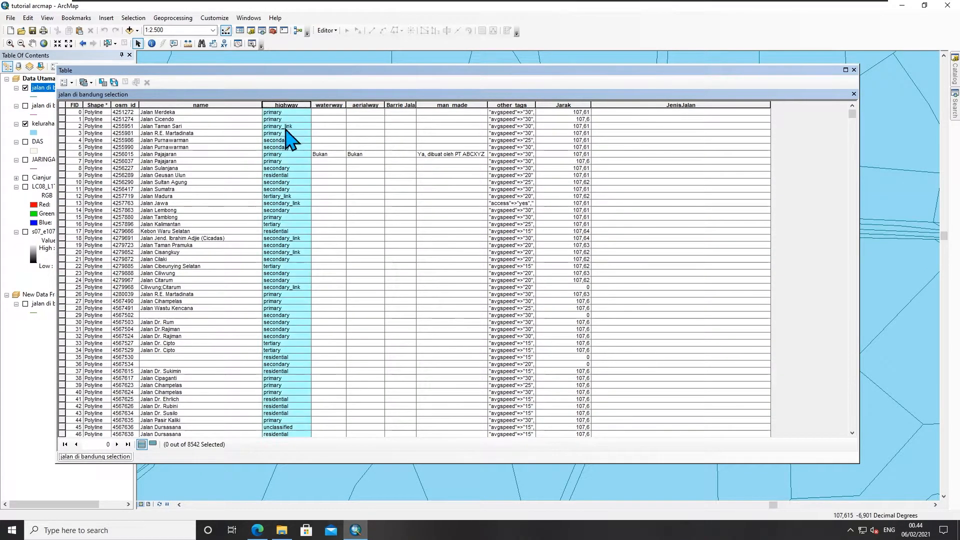
click(648, 105)
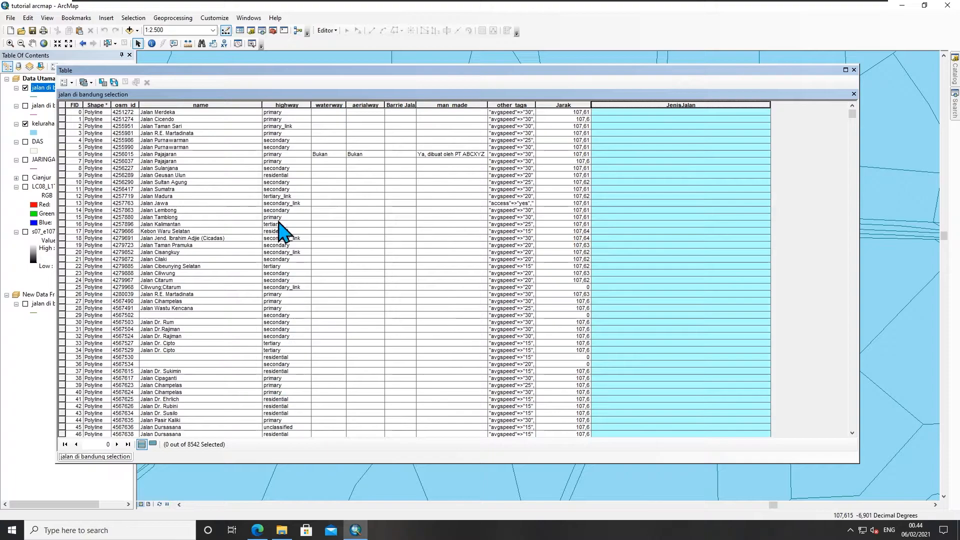
- Open the Field Calculator for the JenisJalan field and accept calculating outside an edit session
click(626, 104)
right_click(629, 105)
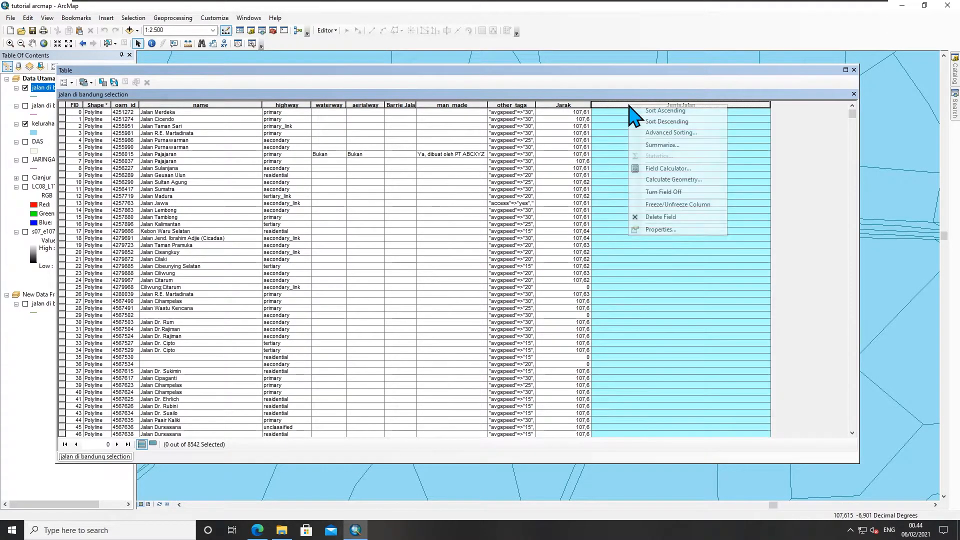
click(670, 169)
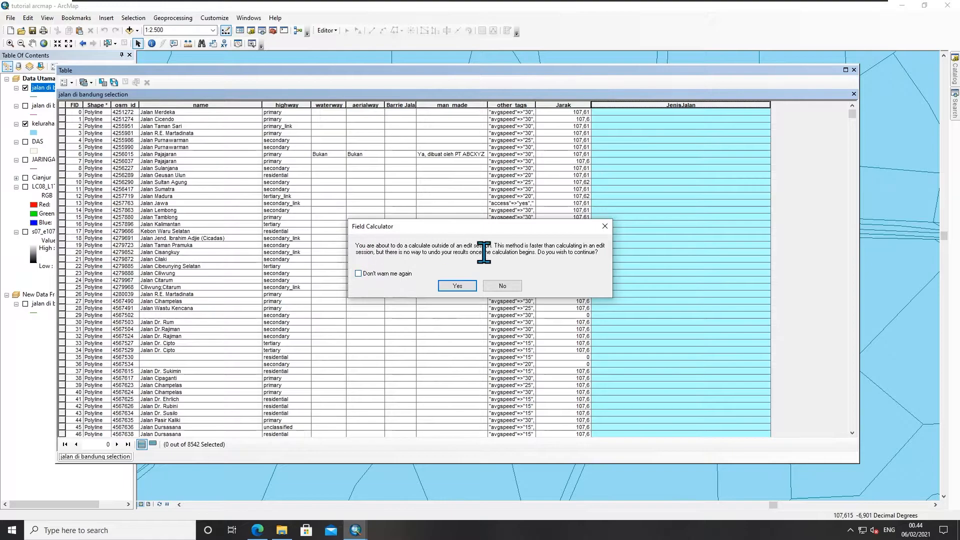
click(469, 290)
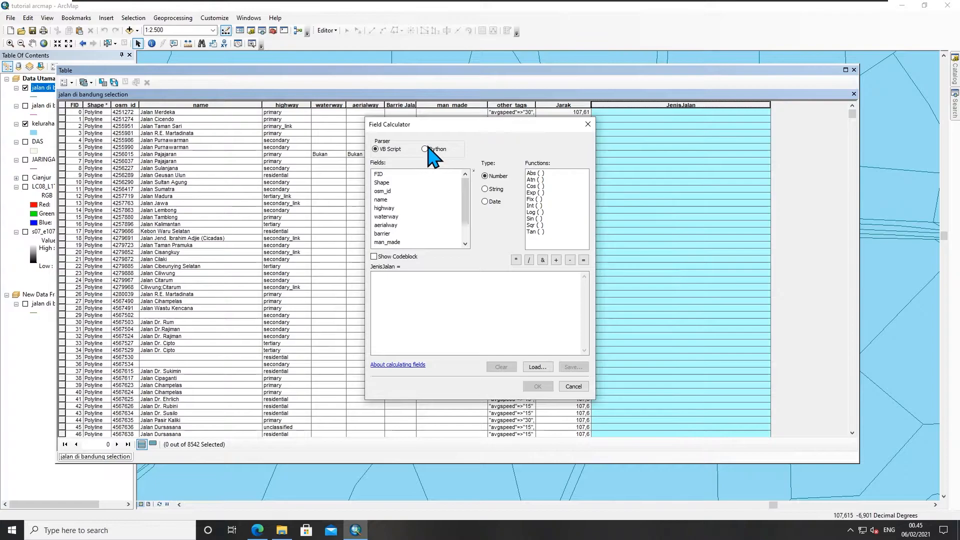
- Compare the Field Calculator's Number, String and Date functions, leaving the function type set to String
click(485, 189)
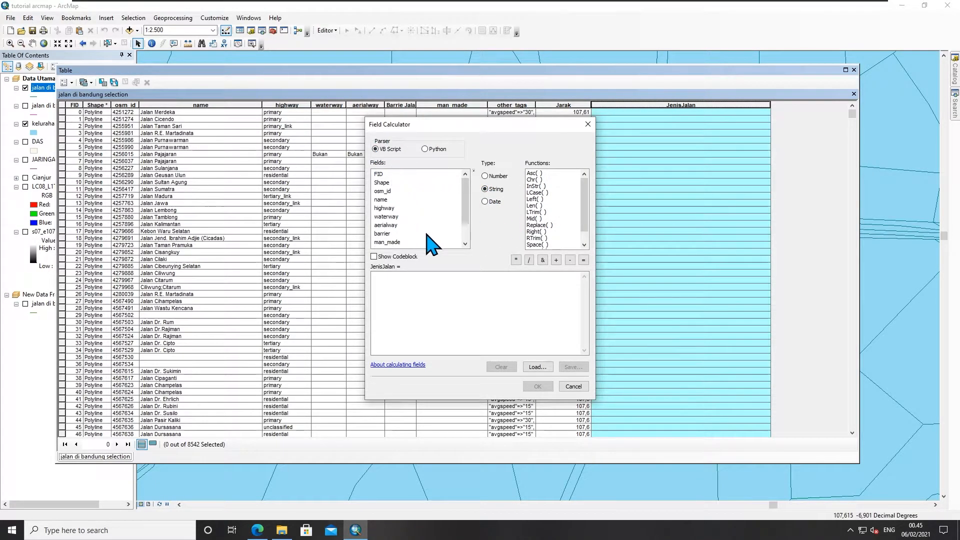
click(485, 176)
click(485, 189)
click(485, 202)
click(485, 189)
drag(586, 195, 586, 211)
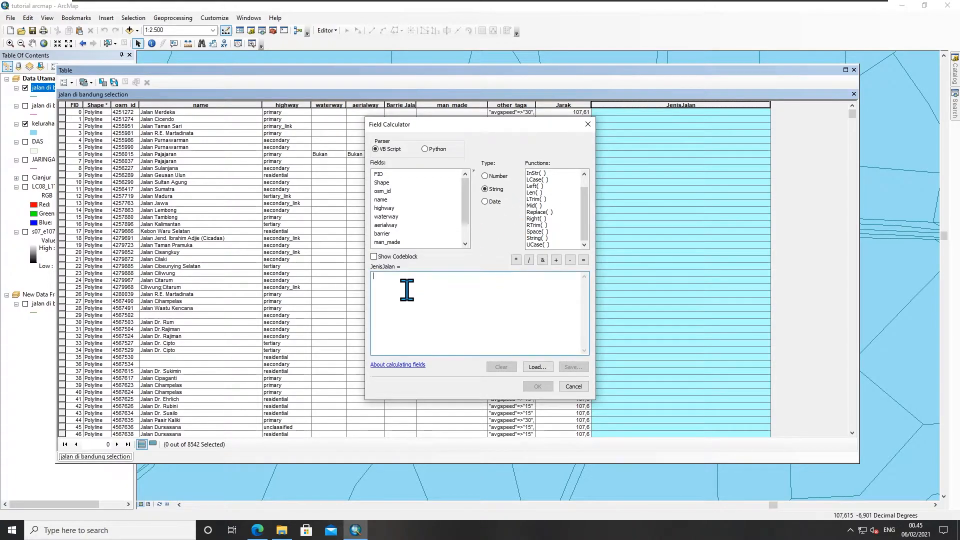
- Show the Field Calculator's codeblock area for pre-logic script code and hide it again
click(383, 274)
click(374, 257)
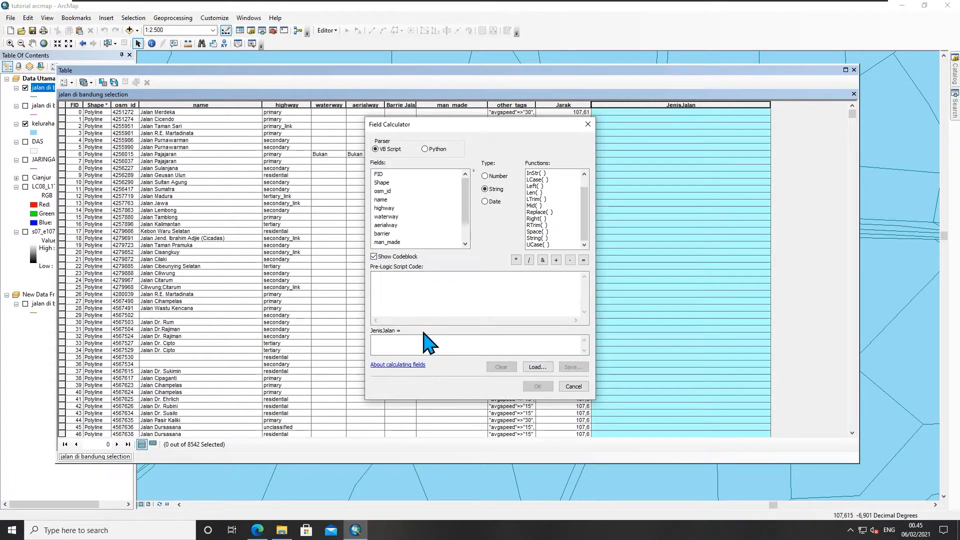
click(401, 275)
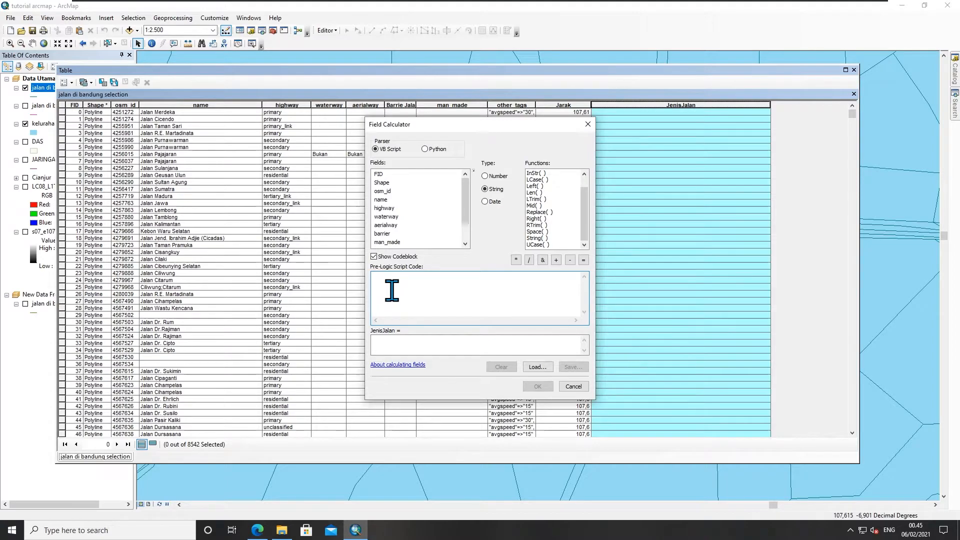
click(373, 256)
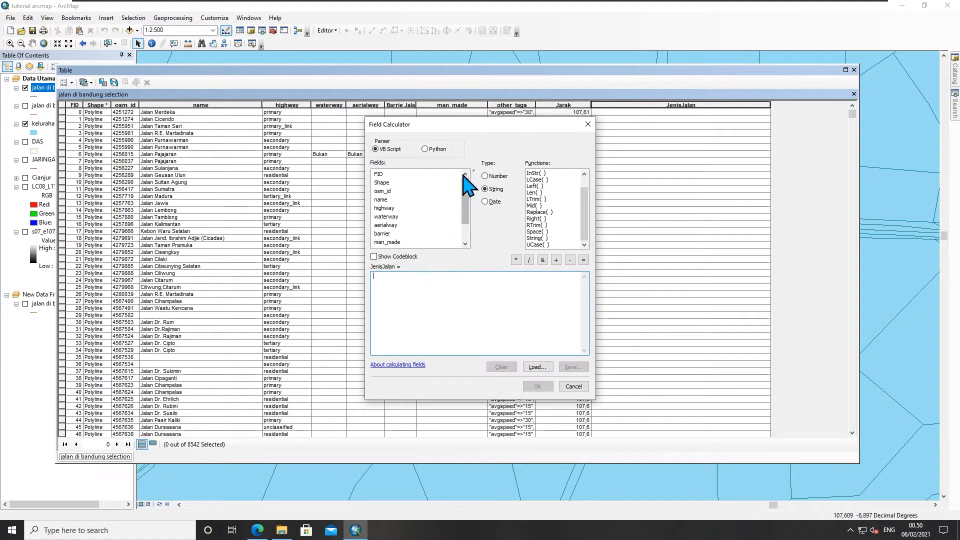
- Calculate JenisJalan with the Python parser using the expression !highway!.title()
click(425, 149)
click(392, 284)
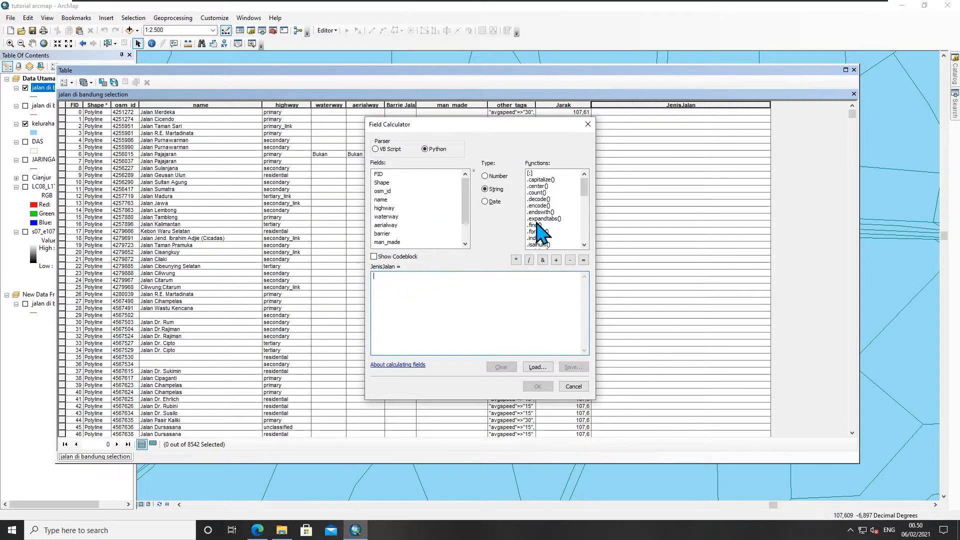
scroll(545, 205, down, 2)
scroll(546, 209, down, 7)
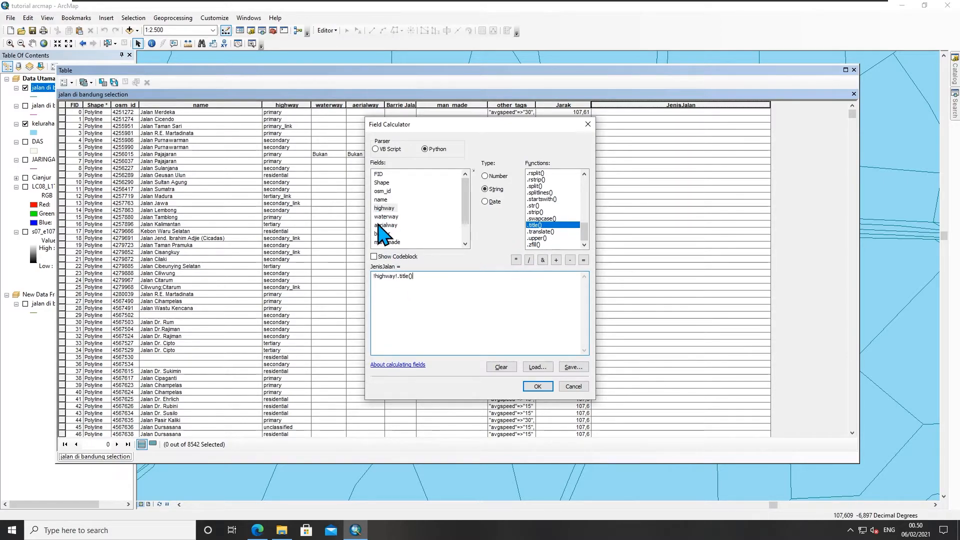
click(539, 388)
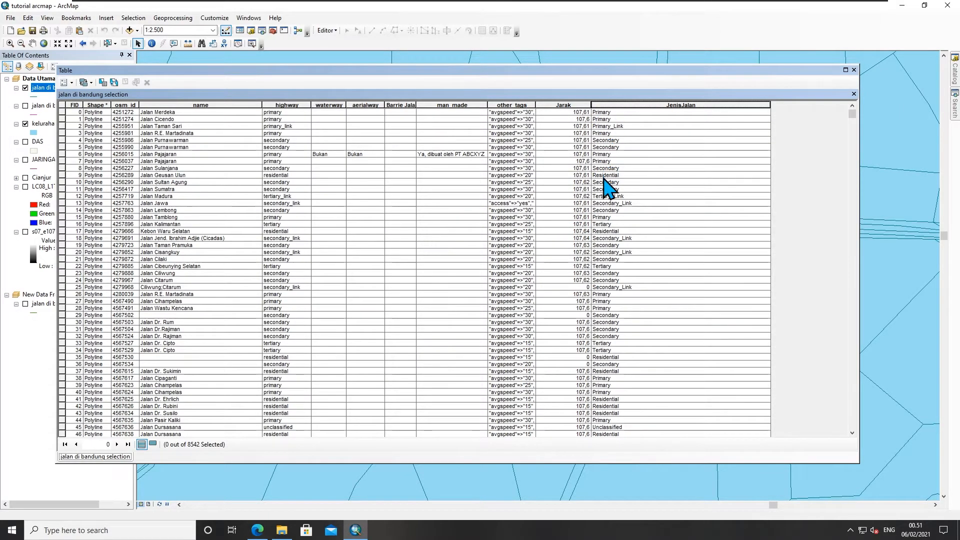
- Review the calculated JenisJalan values, reopen the Field Calculator for that field and clear its expression
scroll(608, 248, down, 12)
scroll(609, 252, down, 19)
scroll(613, 314, up, 20)
right_click(650, 105)
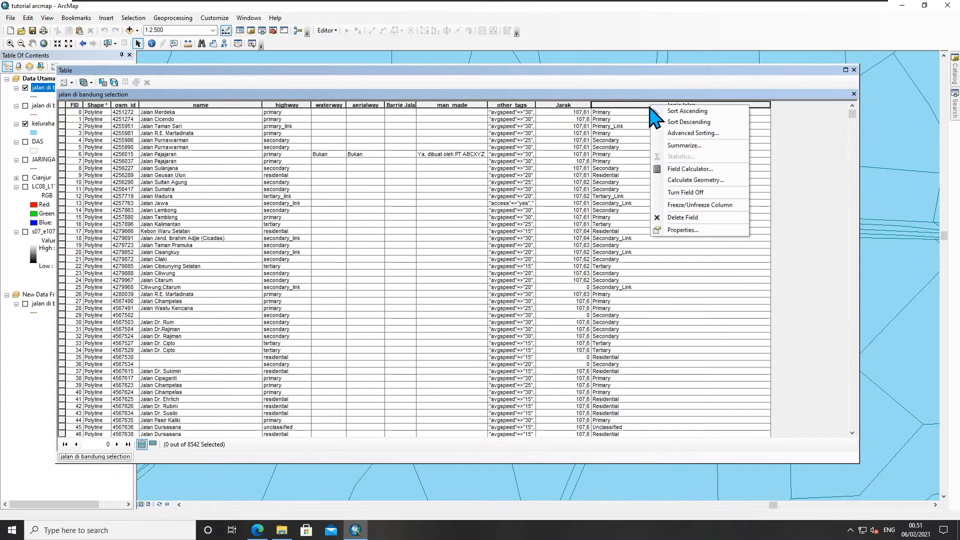
click(676, 169)
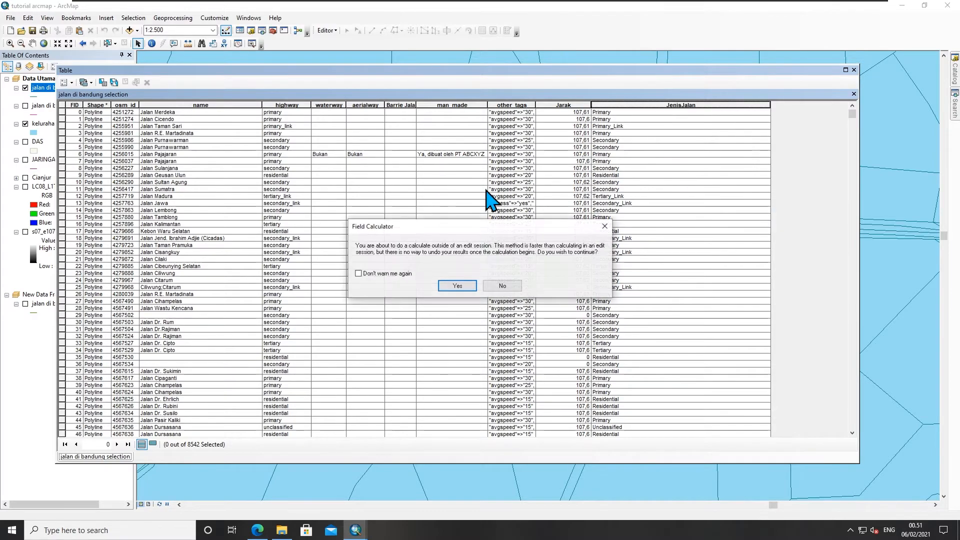
click(466, 286)
drag(418, 276, 360, 278)
key(Delete)
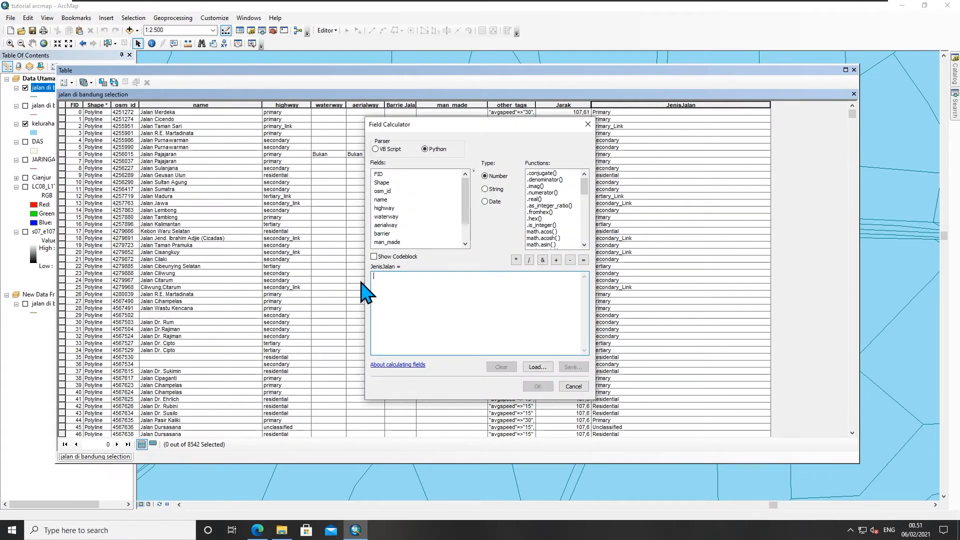
- Calculate JenisJalan with the String function expression !name!.lower()
click(498, 190)
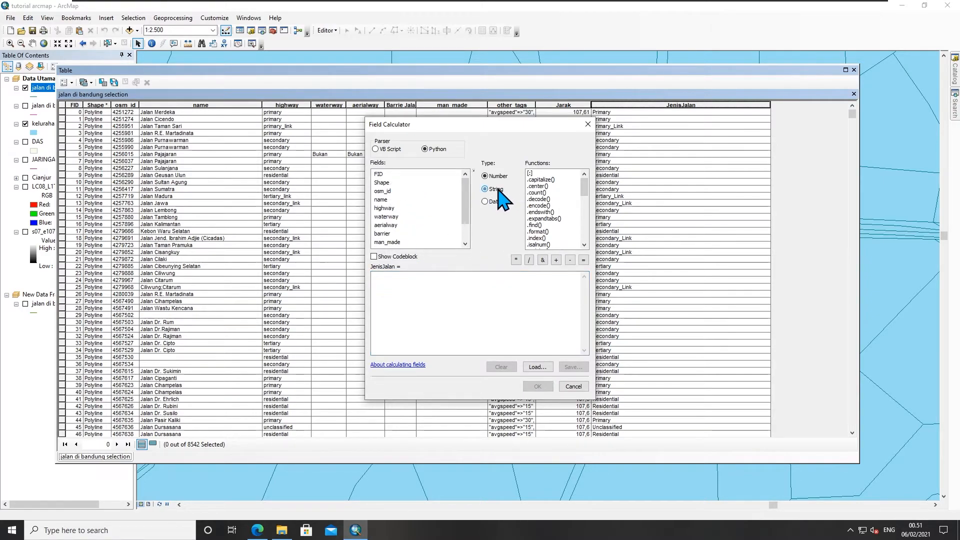
double_click(382, 200)
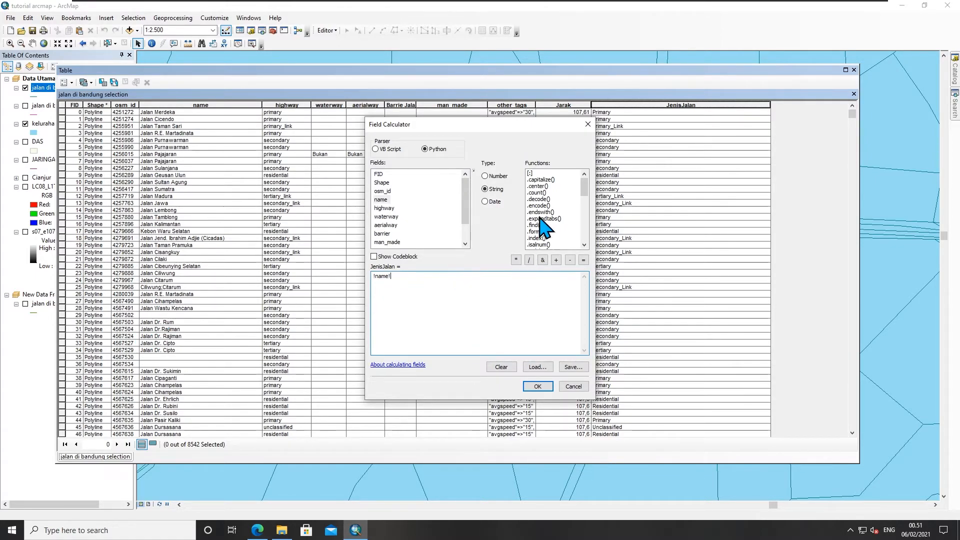
scroll(550, 215, down, 10)
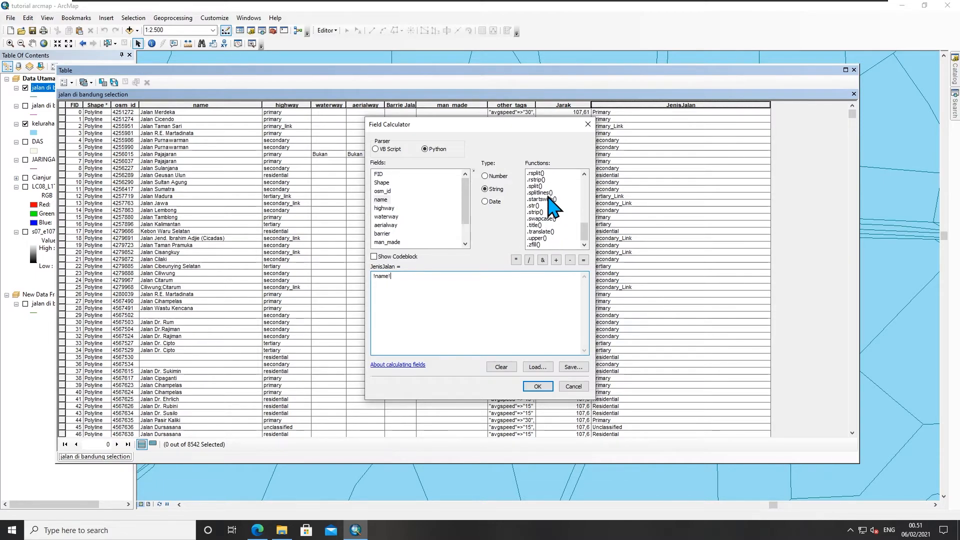
scroll(556, 212, up, 2)
scroll(561, 220, up, 3)
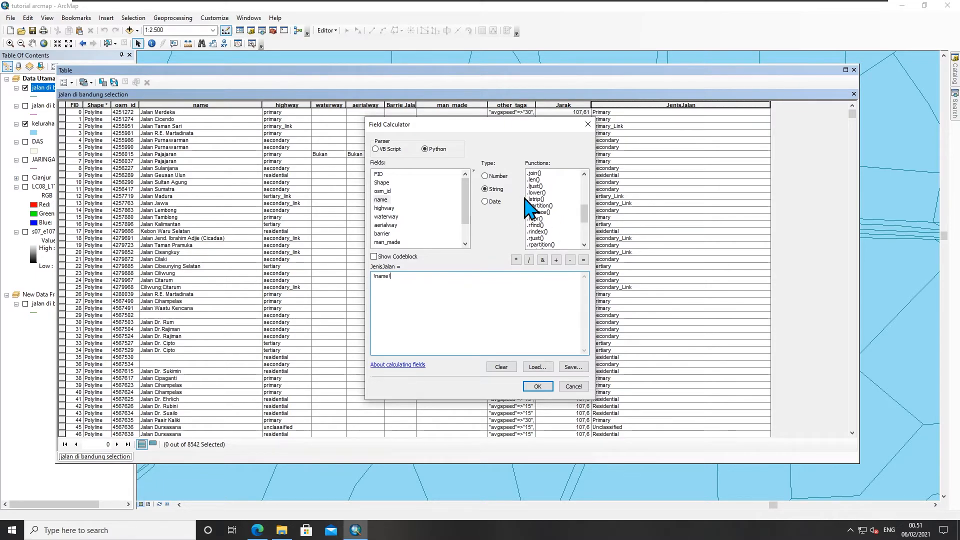
double_click(536, 193)
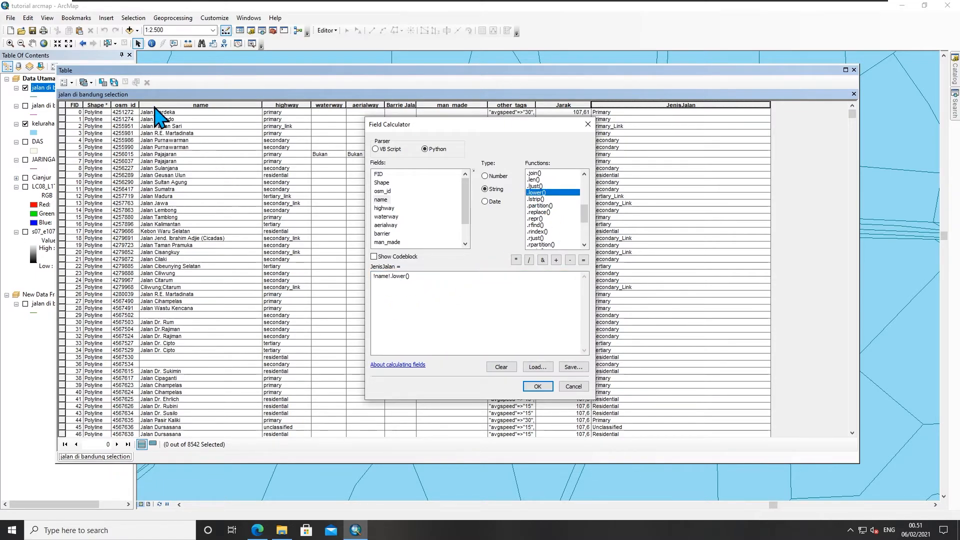
click(536, 387)
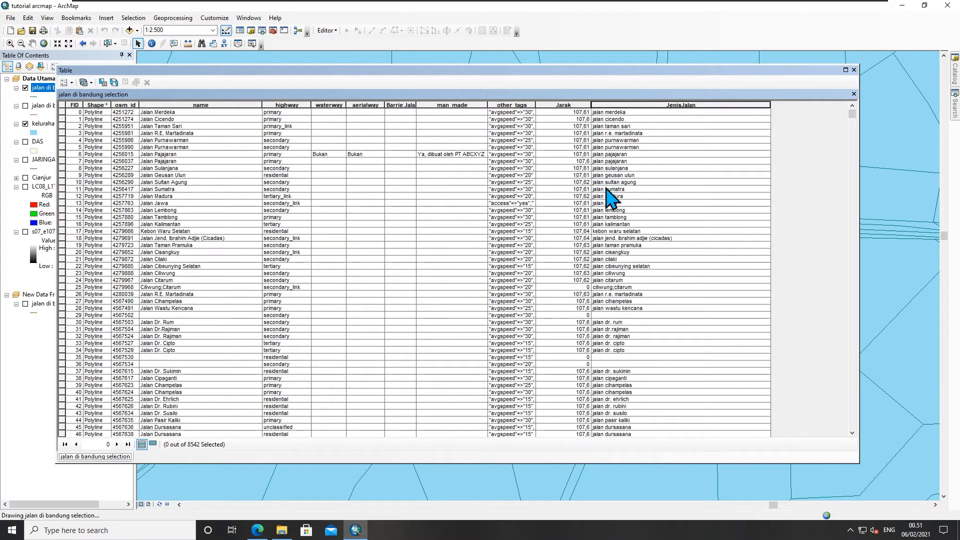
right_click(648, 103)
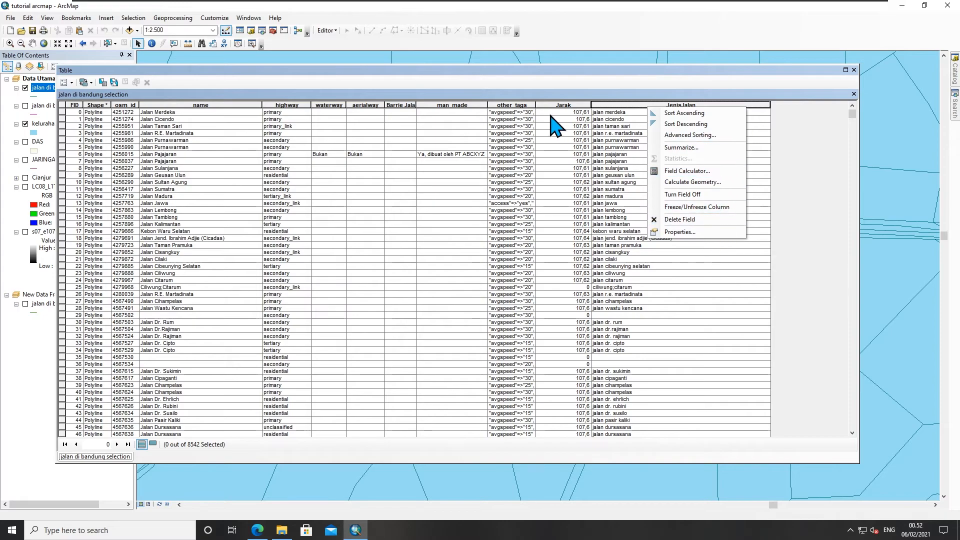
drag(545, 70, 558, 73)
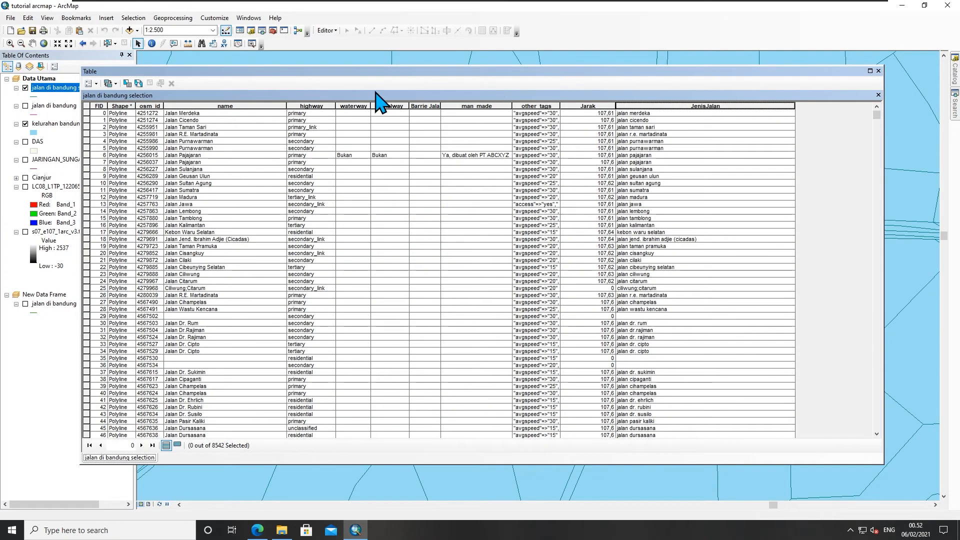